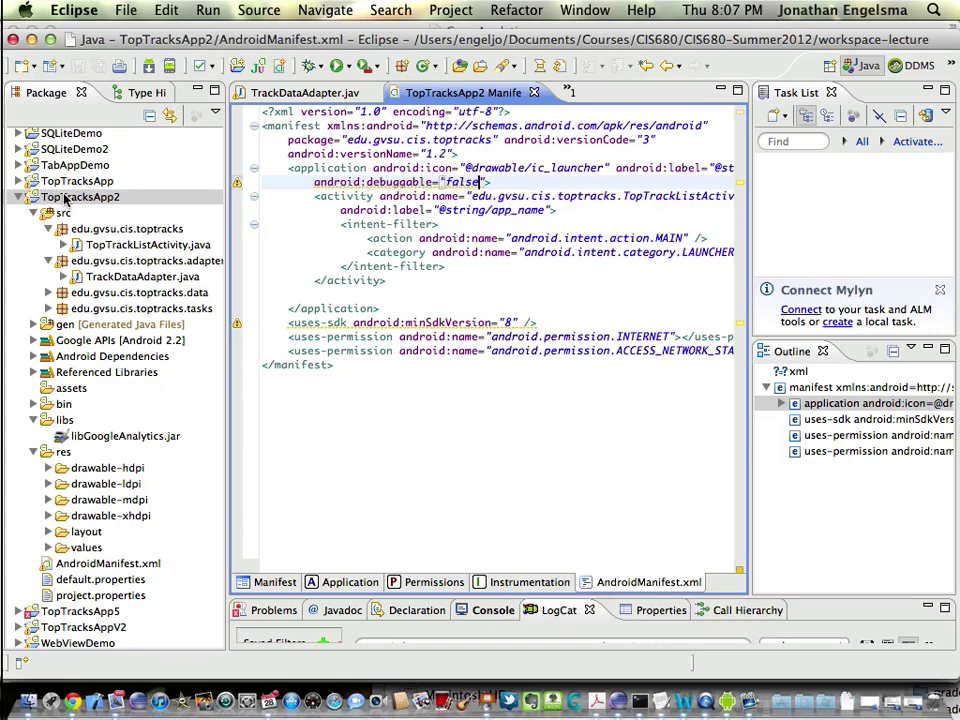
# Select the TopTracksApp2 project in Package Explorer.
pyautogui.click(66, 199)
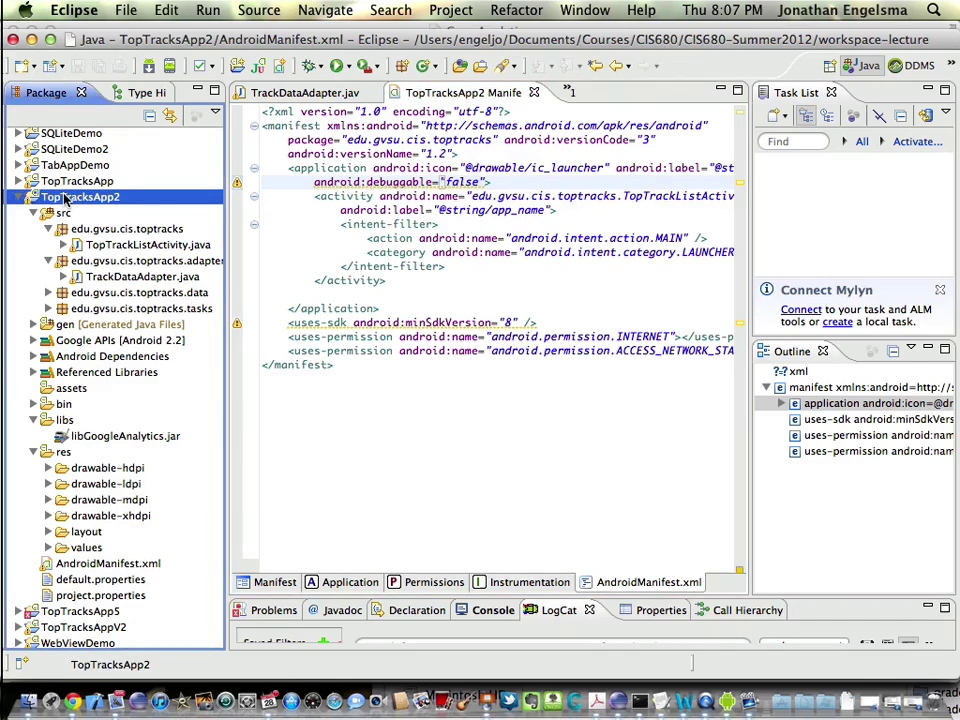
# Launch Android Tools > Export Signed Application Package for TopTracksApp2.
pyautogui.rightClick(66, 199)
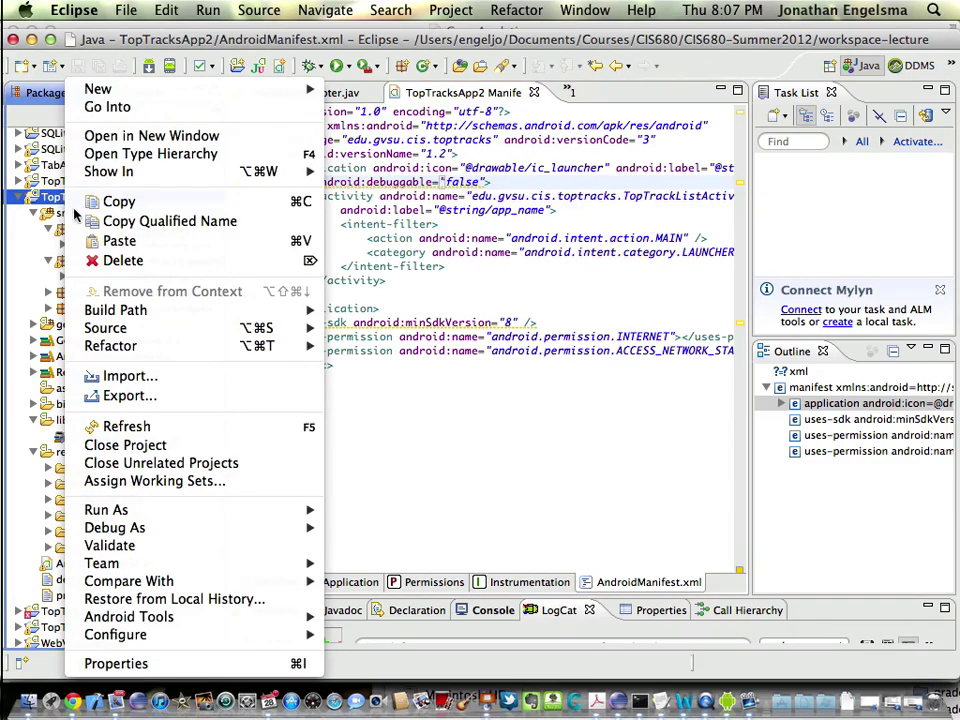
pyautogui.moveTo(128, 616)
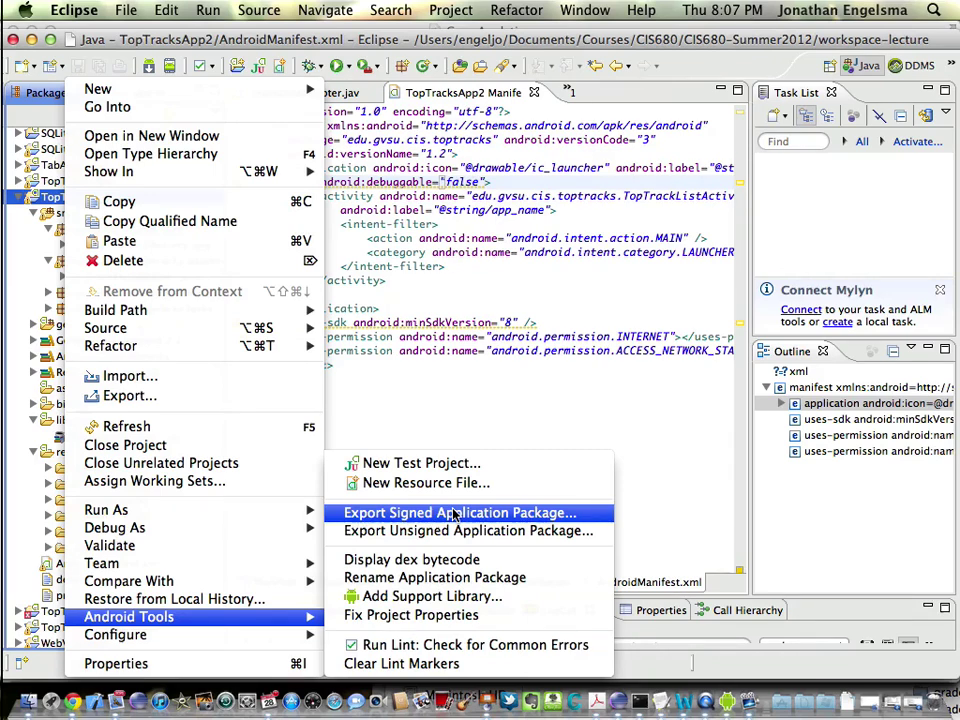
pyautogui.click(453, 514)
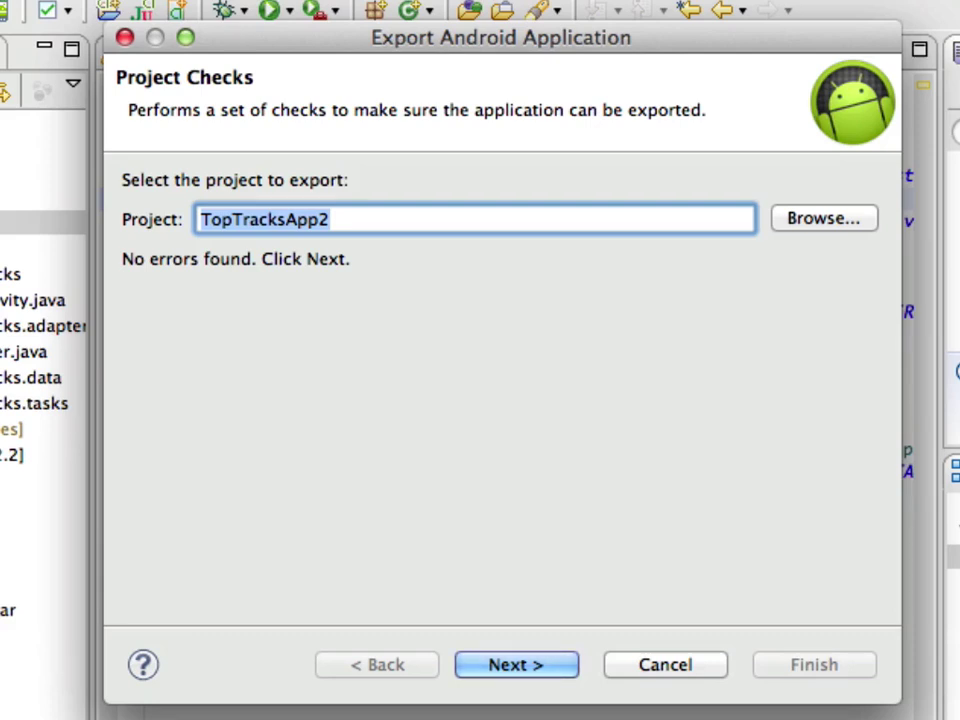
# Pass the project checks and enter the existing keystore password.
pyautogui.click(525, 667)
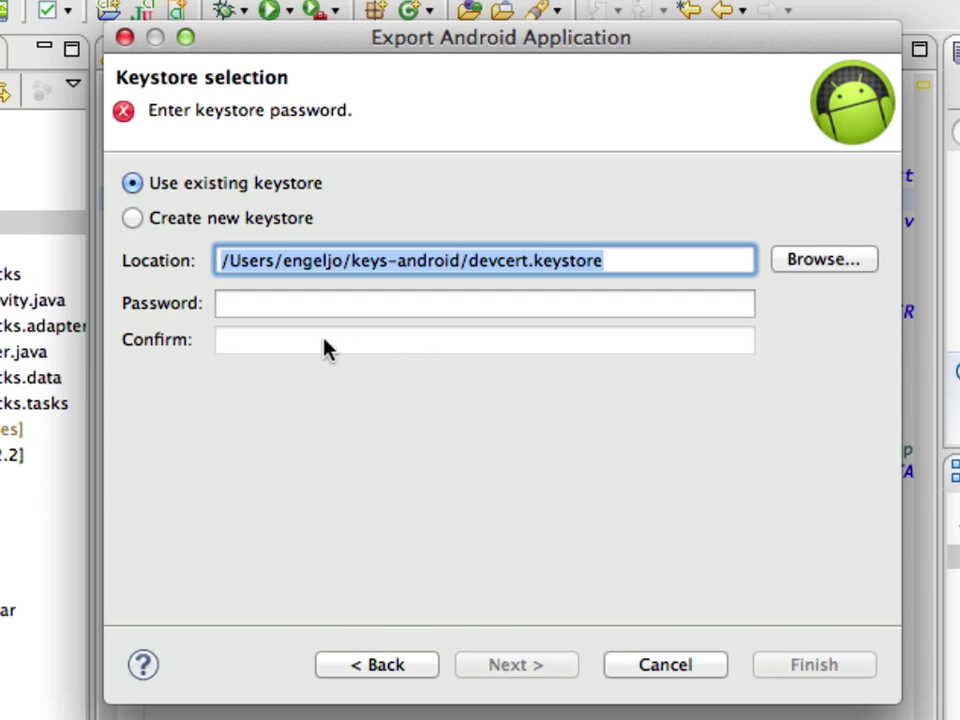
pyautogui.click(285, 305)
pyautogui.write('••••••••')
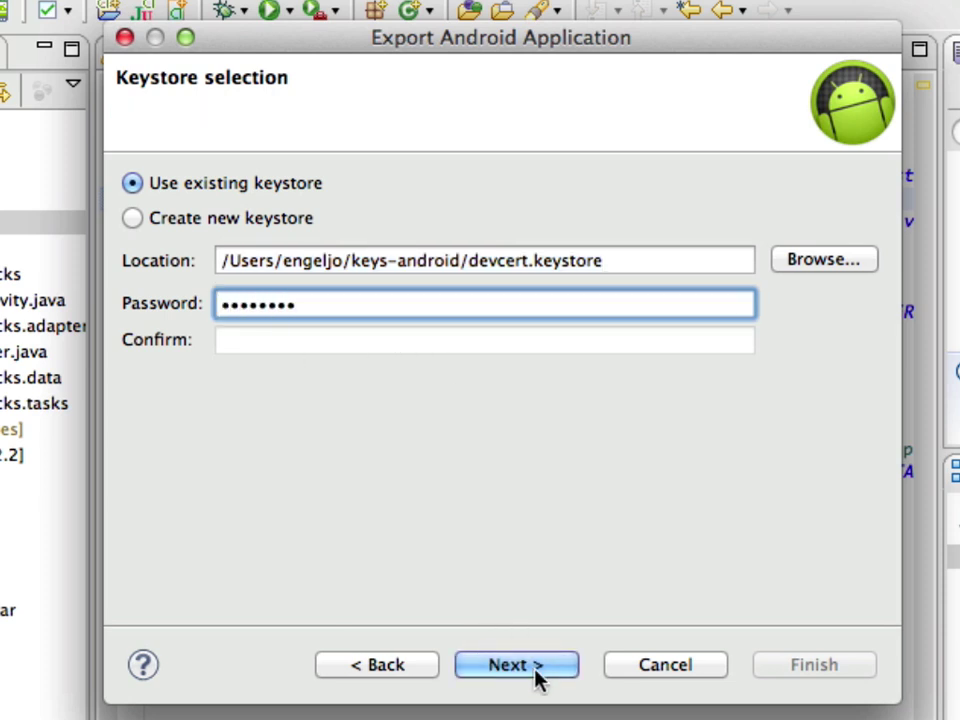
pyautogui.click(536, 675)
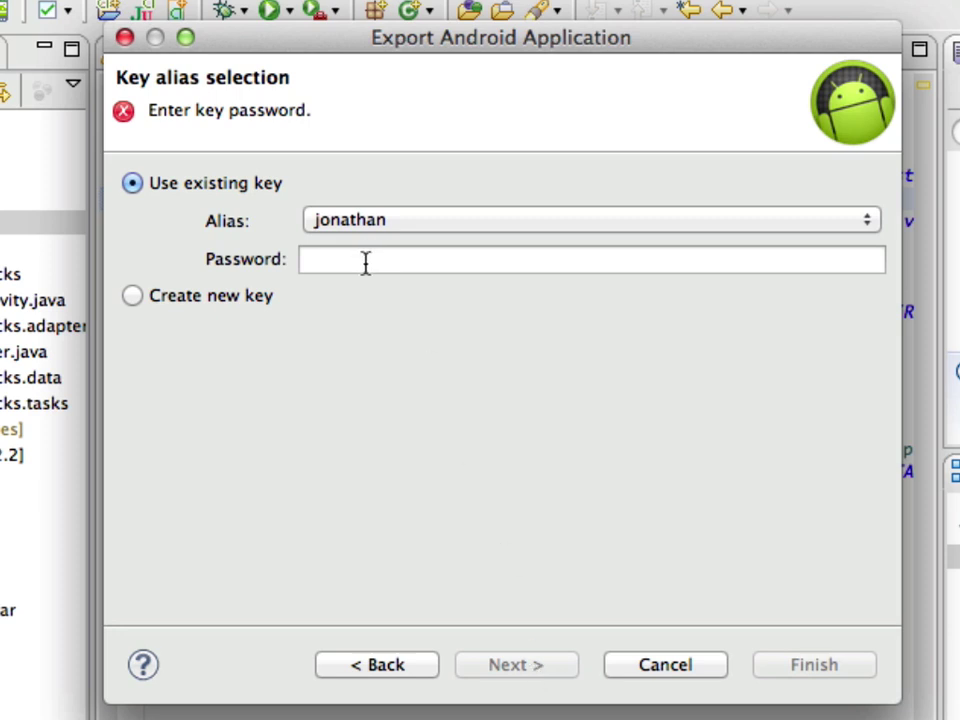
# Keep the existing key alias and enter its key password.
pyautogui.click(379, 224)
pyautogui.click(380, 226)
pyautogui.click(360, 259)
pyautogui.write('•')
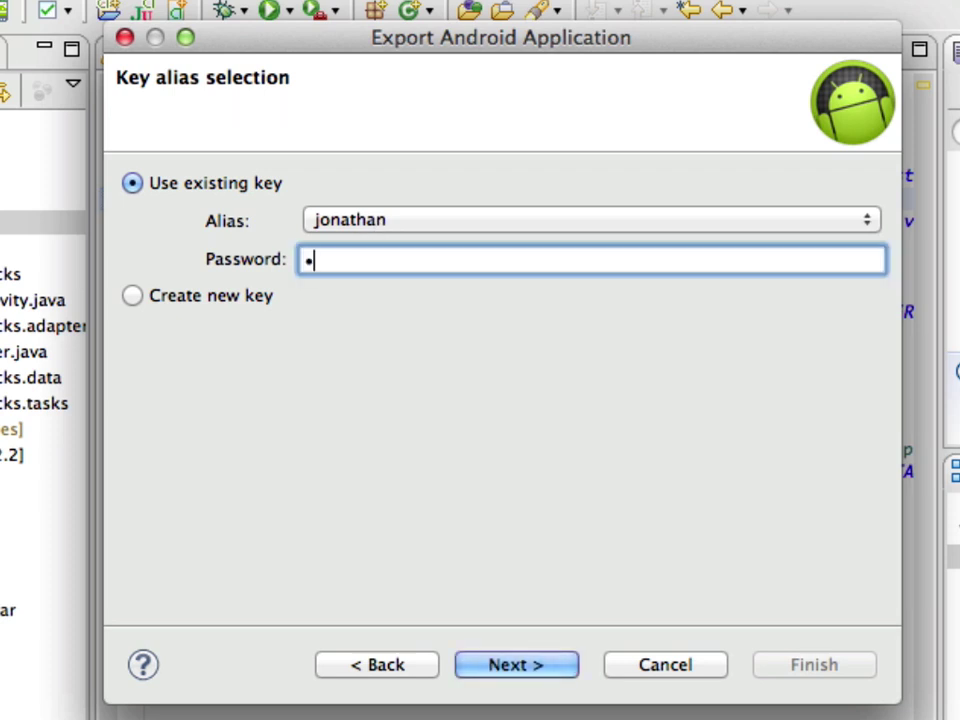
pyautogui.write('•••••••')
# Confirm the destination launch_assets/TopTracksApp2.apk and finish the signed export.
pyautogui.click(531, 664)
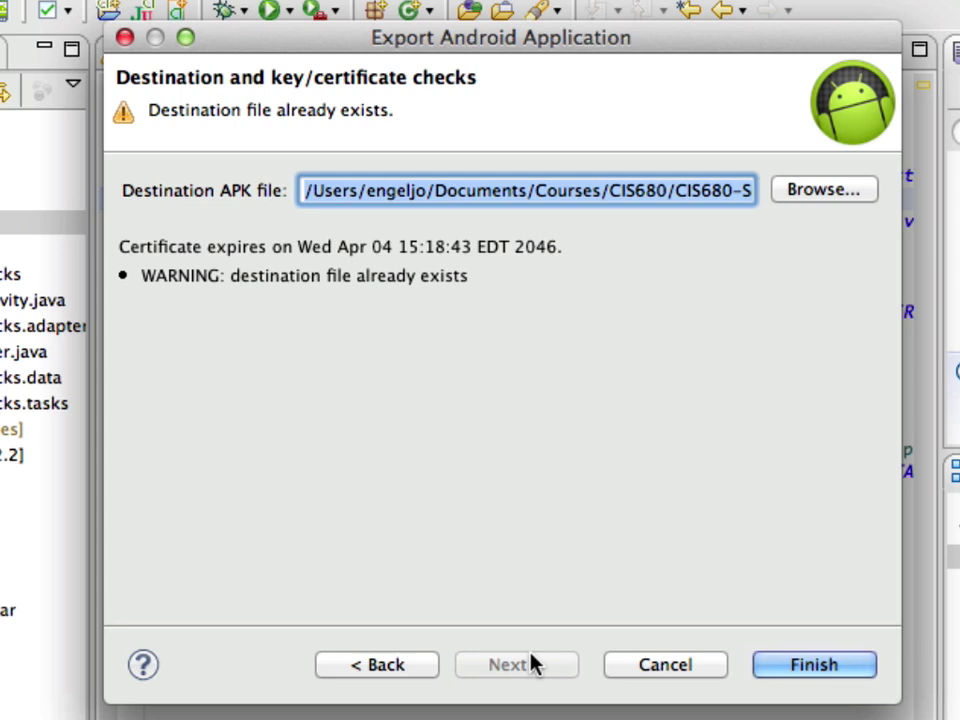
pyautogui.click(702, 190)
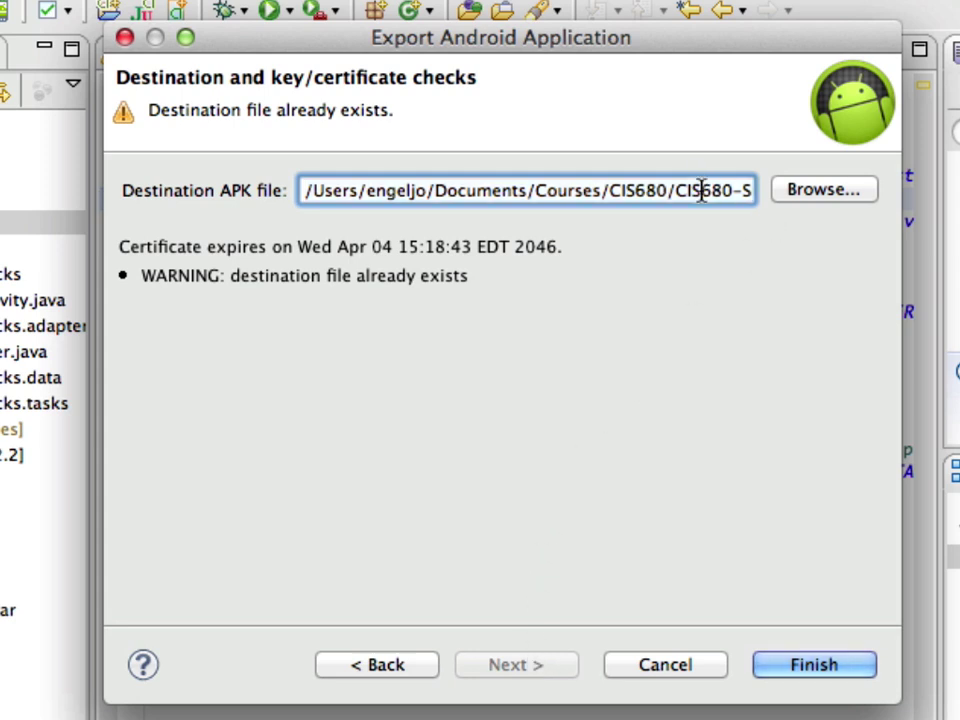
pyautogui.press('Right')
pyautogui.press('Right')
pyautogui.press('Right')
pyautogui.press('Right')
pyautogui.press('Right')
pyautogui.press('Right')
pyautogui.press('Right')
pyautogui.press('Right')
pyautogui.press('Right')
pyautogui.press('Right')
pyautogui.press('Right')
pyautogui.press('Right')
pyautogui.press('Right')
pyautogui.press('Right')
pyautogui.press('Right')
pyautogui.press('Right')
pyautogui.press('Right')
pyautogui.press('Right')
pyautogui.press('Right')
pyautogui.press('Right')
pyautogui.press('Right')
pyautogui.press('Right')
pyautogui.press('Right')
pyautogui.press('Right')
pyautogui.press('Right')
pyautogui.press('Right')
pyautogui.press('Right')
pyautogui.press('Right')
pyautogui.press('Right')
pyautogui.press('Right')
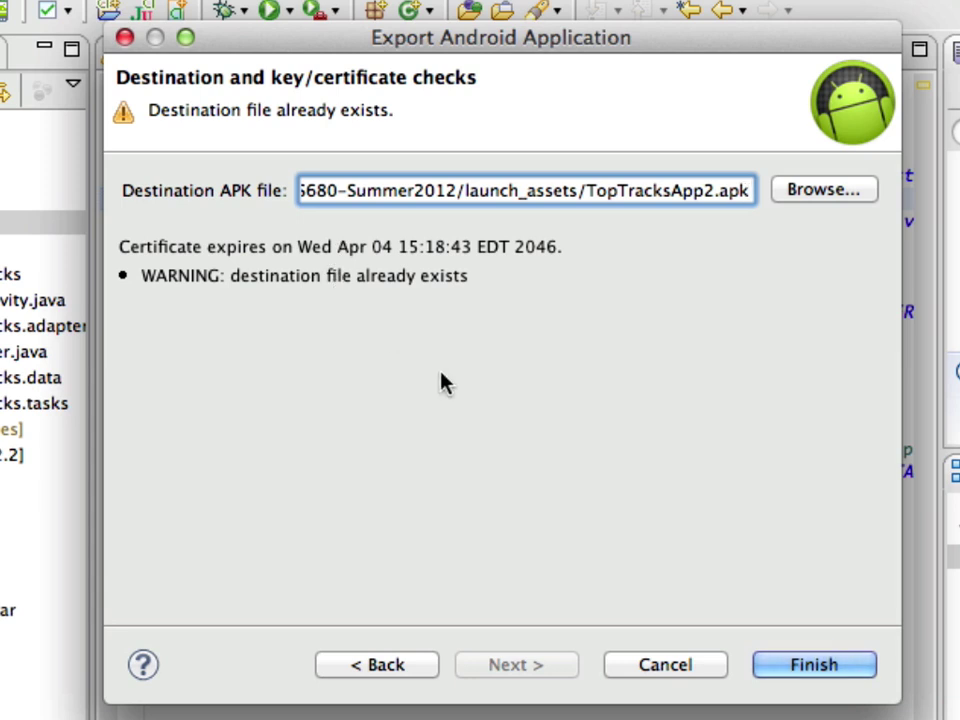
pyautogui.click(818, 668)
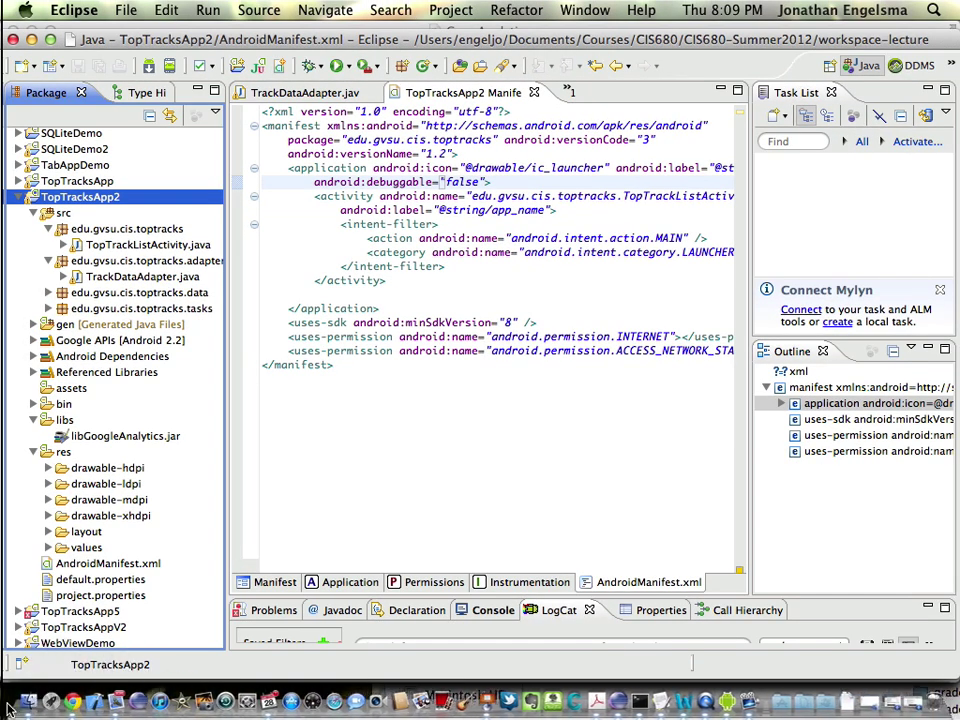
# In Finder, check TopTracksApp2.apk in CIS680-Summer2012 > launch_assets (72 KB, 8:09 PM).
pyautogui.click(15, 695)
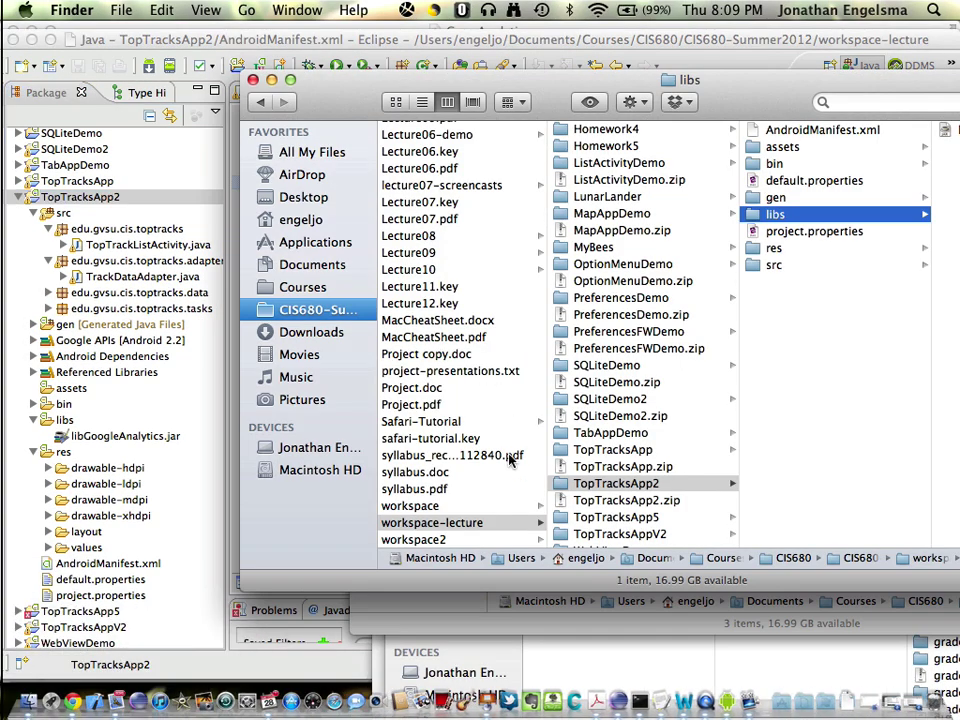
pyautogui.click(315, 309)
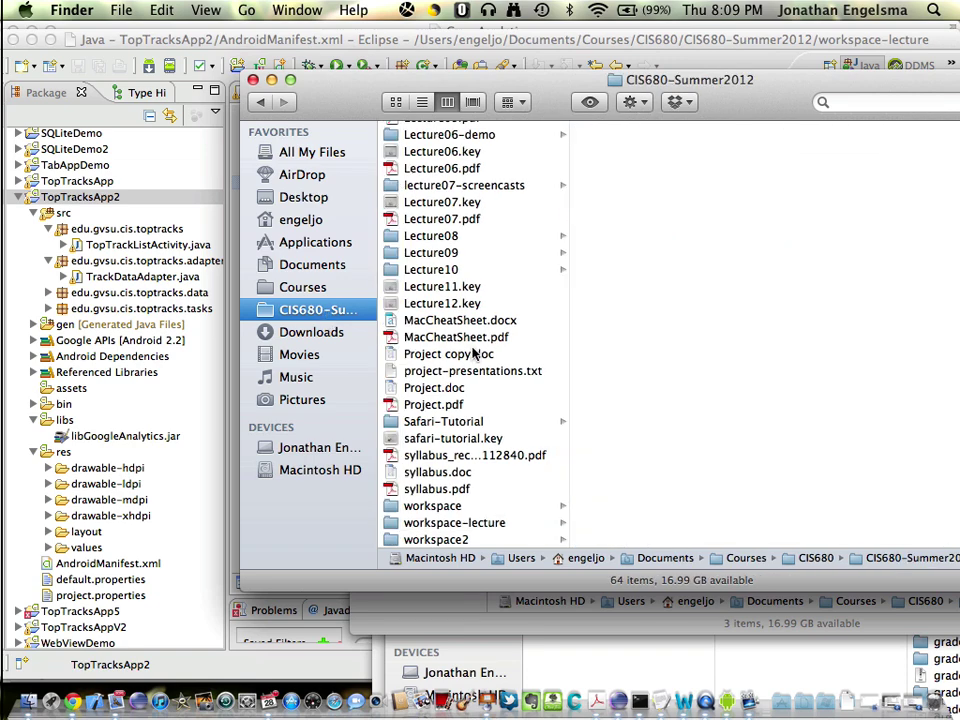
pyautogui.scroll(10, 475, 348)
pyautogui.scroll(3, 470, 349)
pyautogui.scroll(5, 468, 365)
pyautogui.click(465, 276)
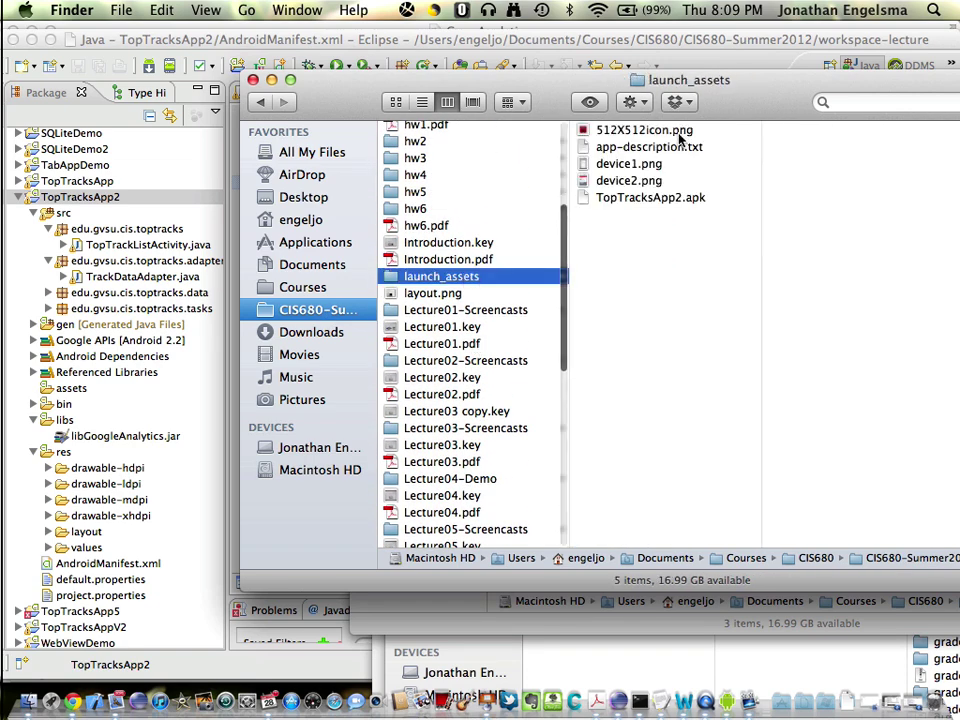
pyautogui.click(650, 197)
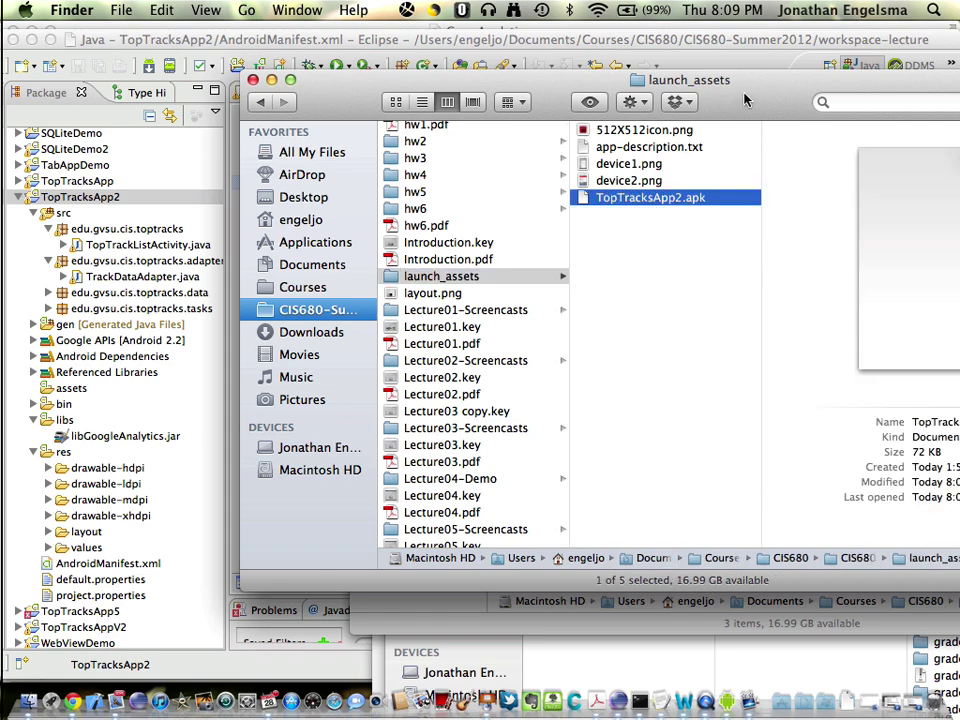
pyautogui.moveTo(745, 95); pyautogui.dragTo(565, 83)
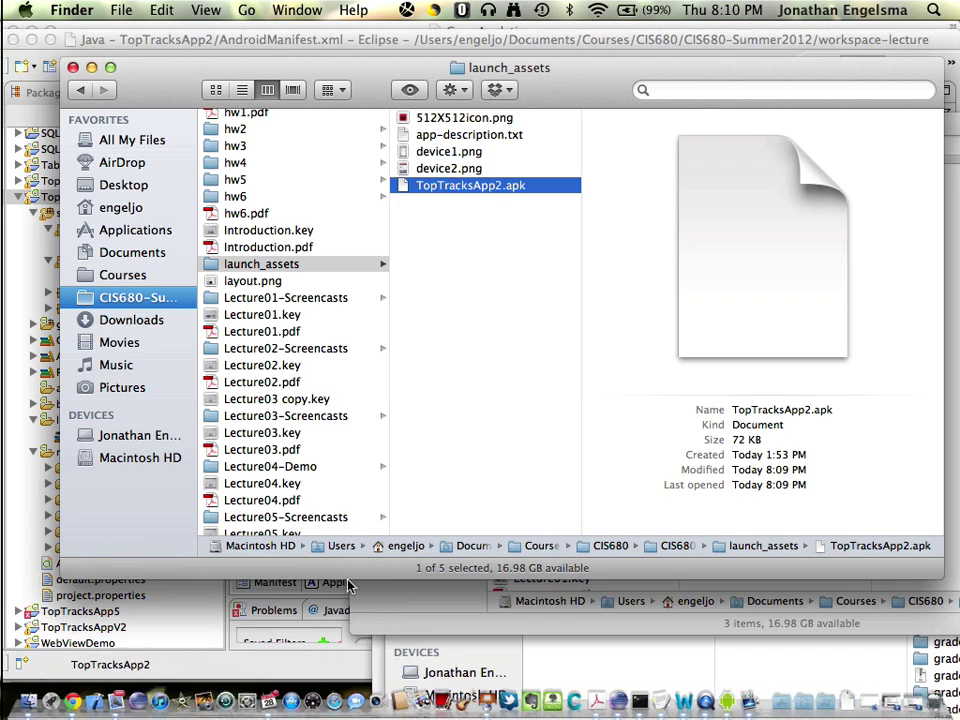
# Go to Lecture08 slide 29 and copy the URL play.google.com/apps/publish.
pyautogui.click(490, 675)
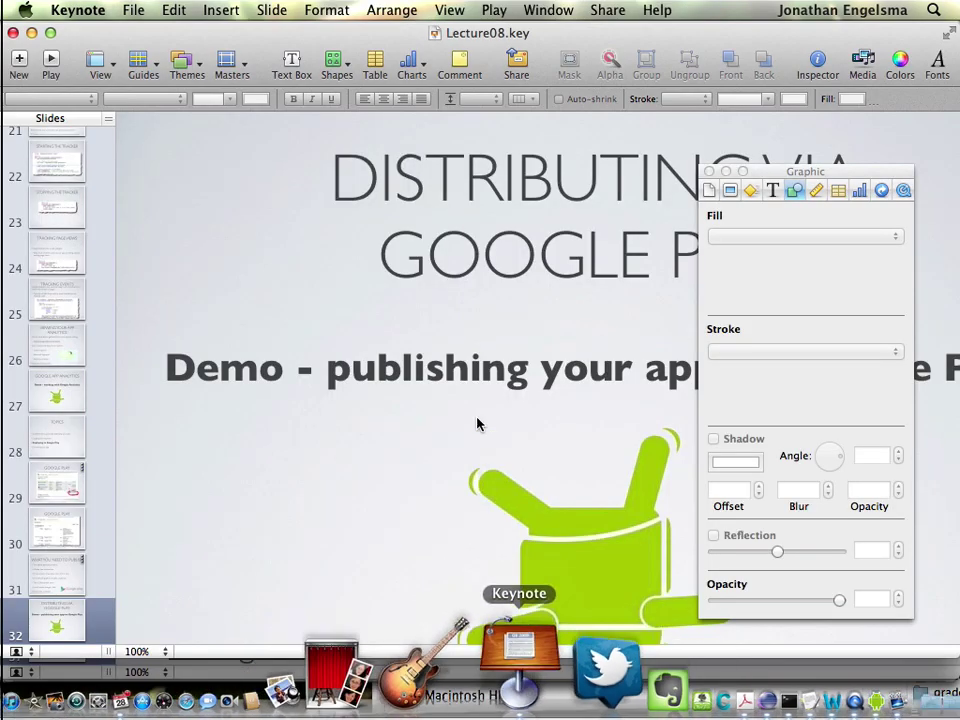
pyautogui.scroll(-5, 477, 424)
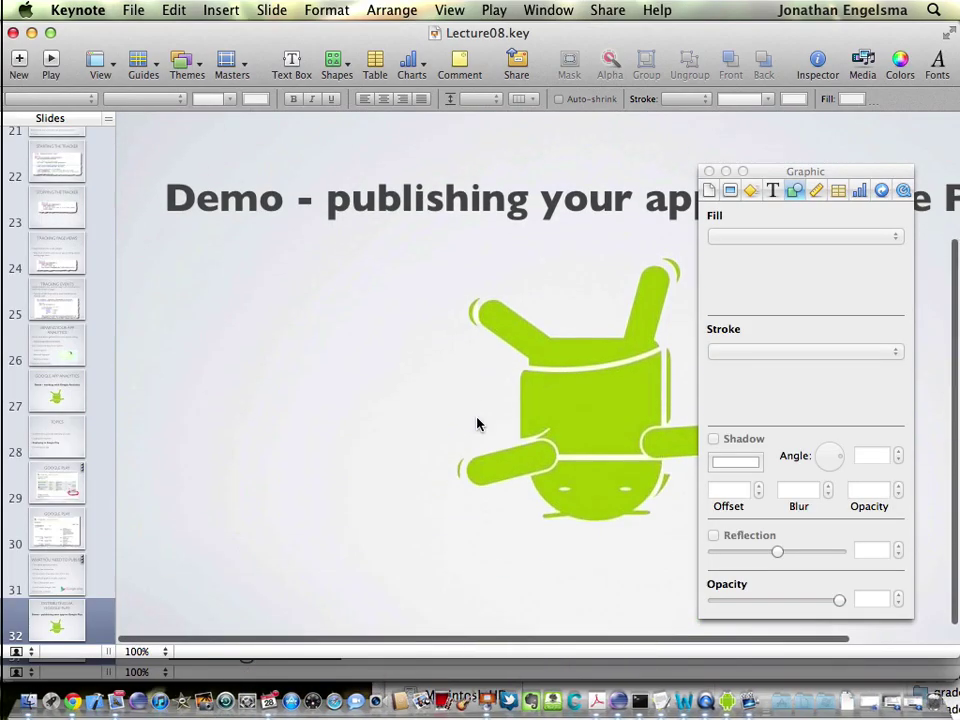
pyautogui.click(57, 500)
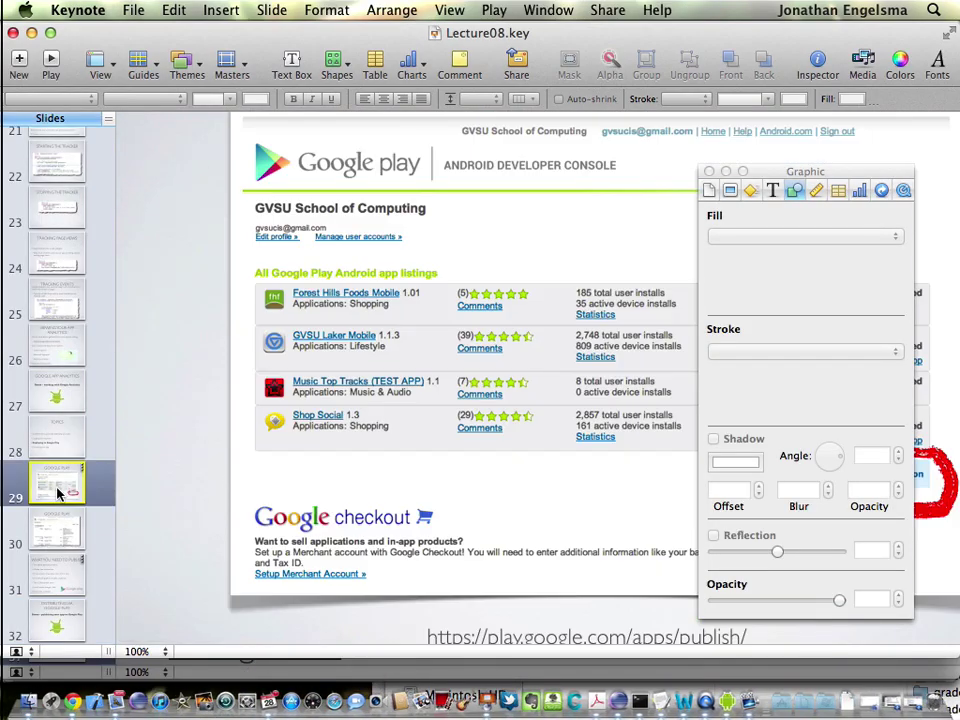
pyautogui.click(519, 638)
pyautogui.click(531, 636)
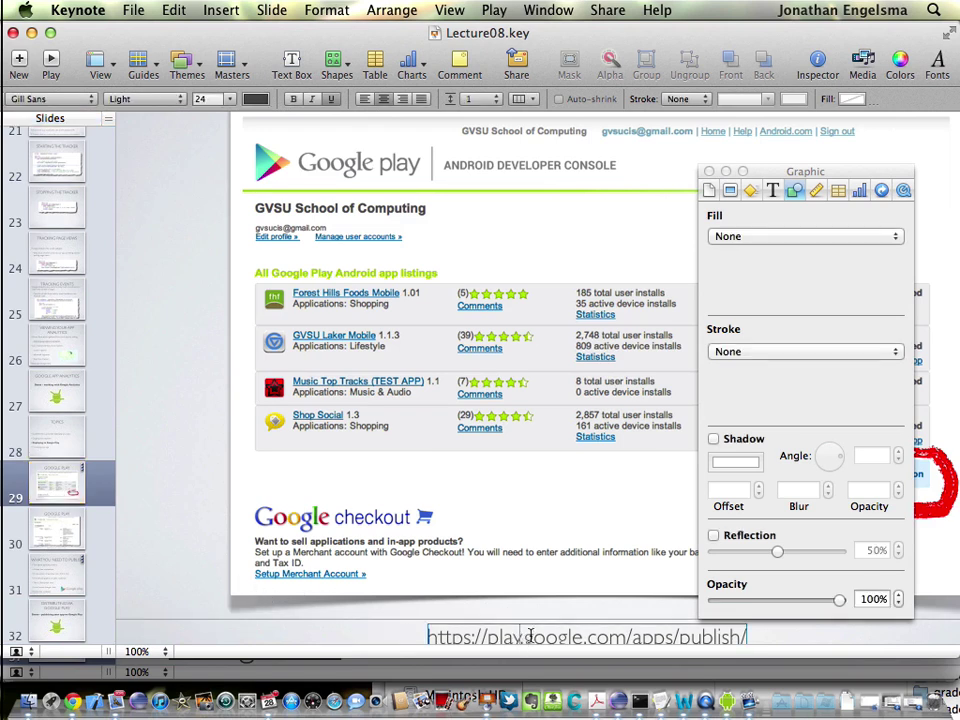
pyautogui.doubleClick(531, 636)
pyautogui.press('super+a')
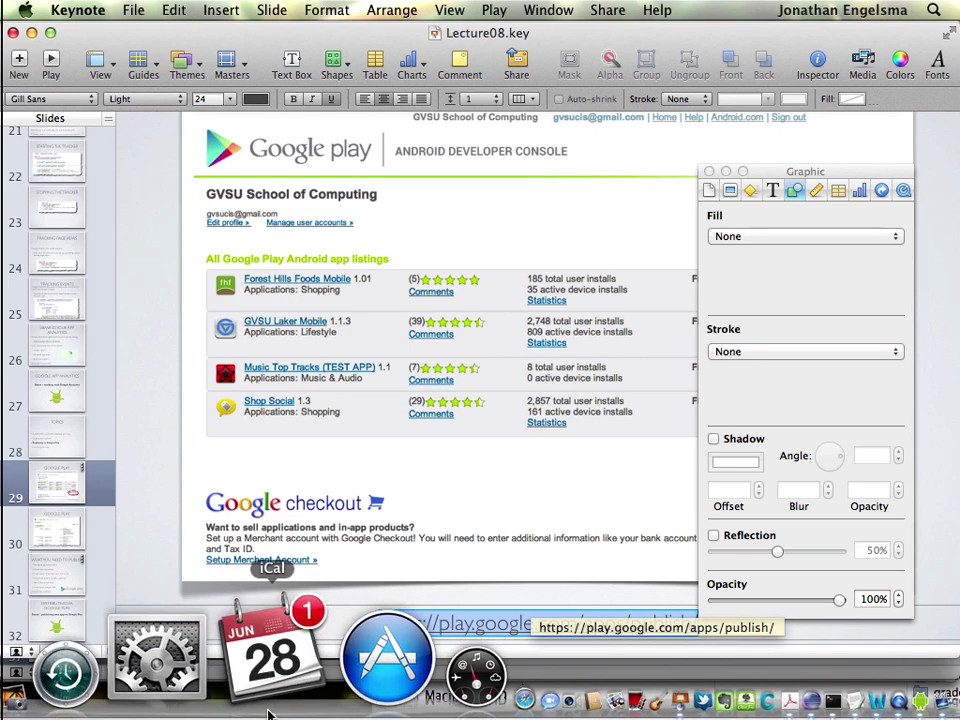
# Load the publish URL in Chrome, sign out, and sign in with the school account.
pyautogui.press('super+Tab')
pyautogui.press('super+Tab')
pyautogui.press('super+Tab')
pyautogui.press('super+Tab')
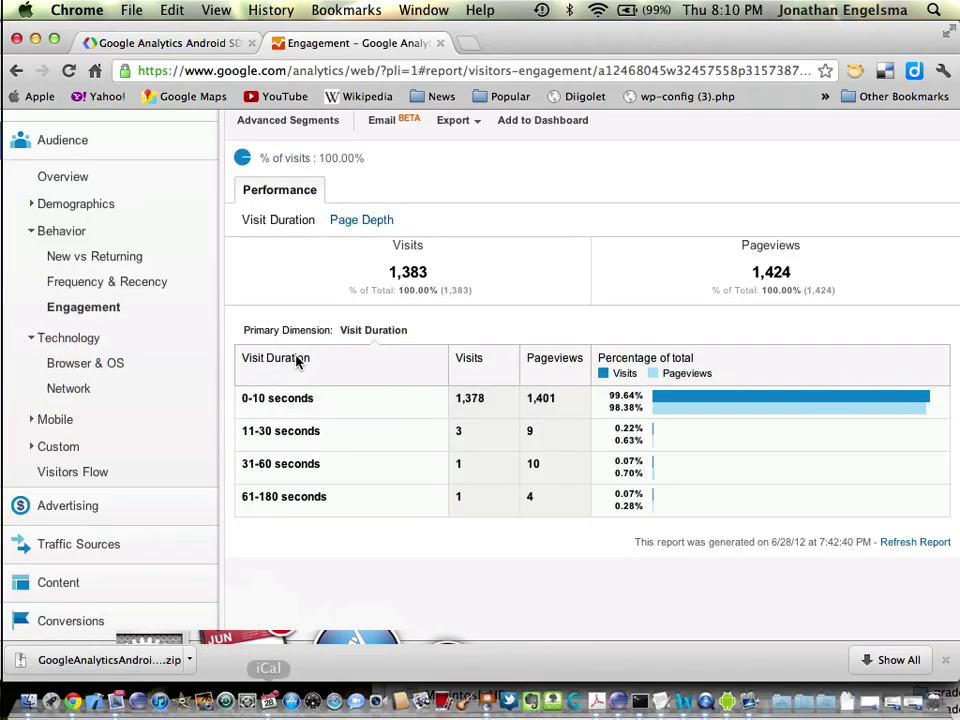
pyautogui.click(392, 71)
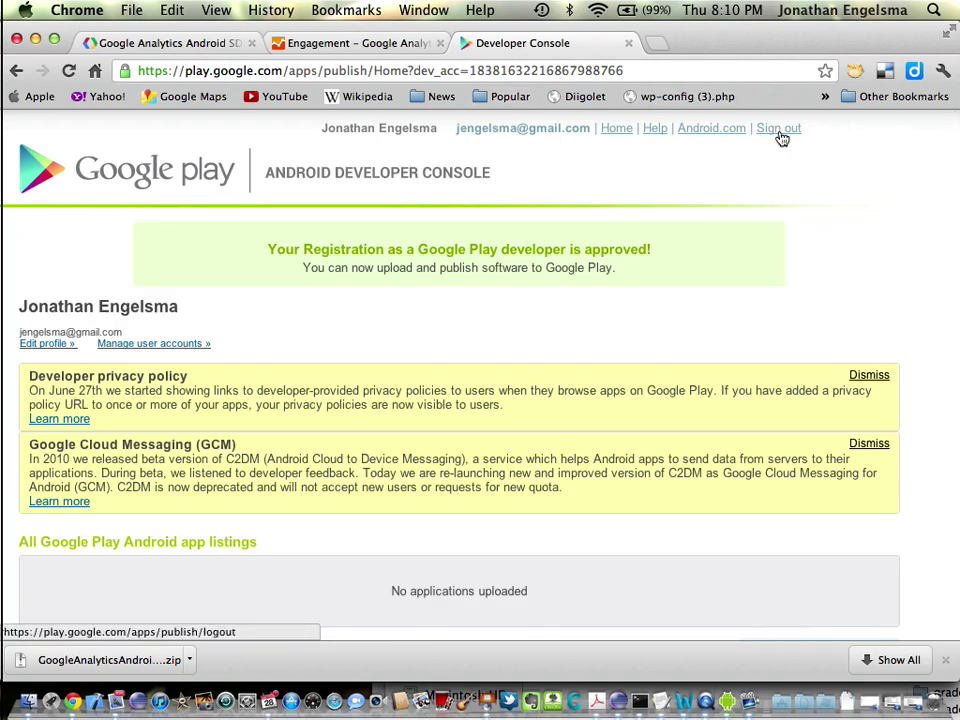
pyautogui.click(780, 130)
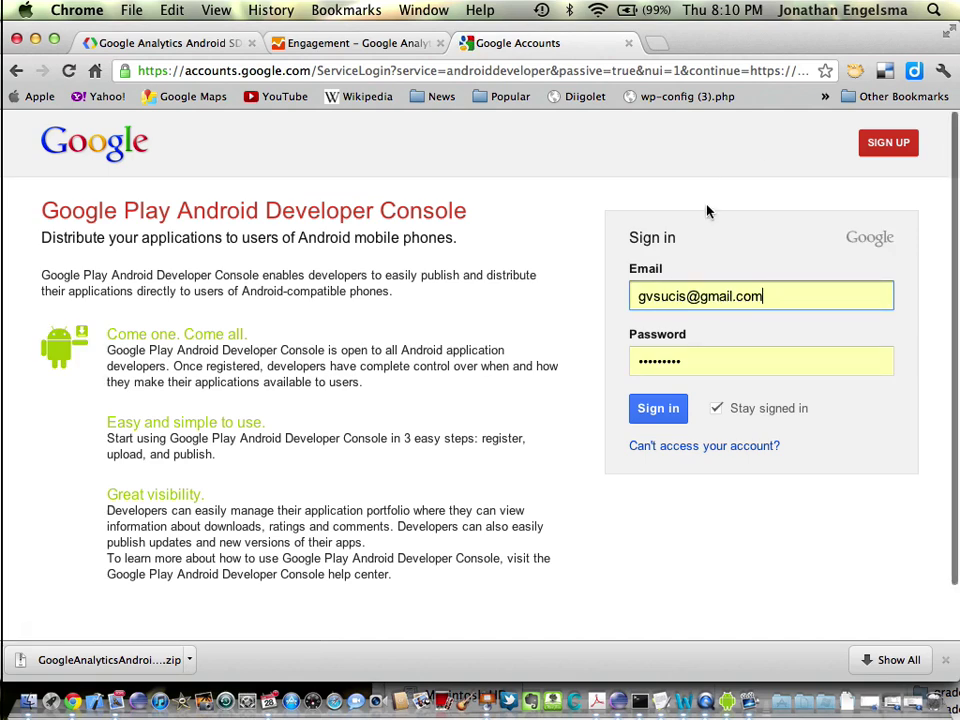
pyautogui.click(657, 408)
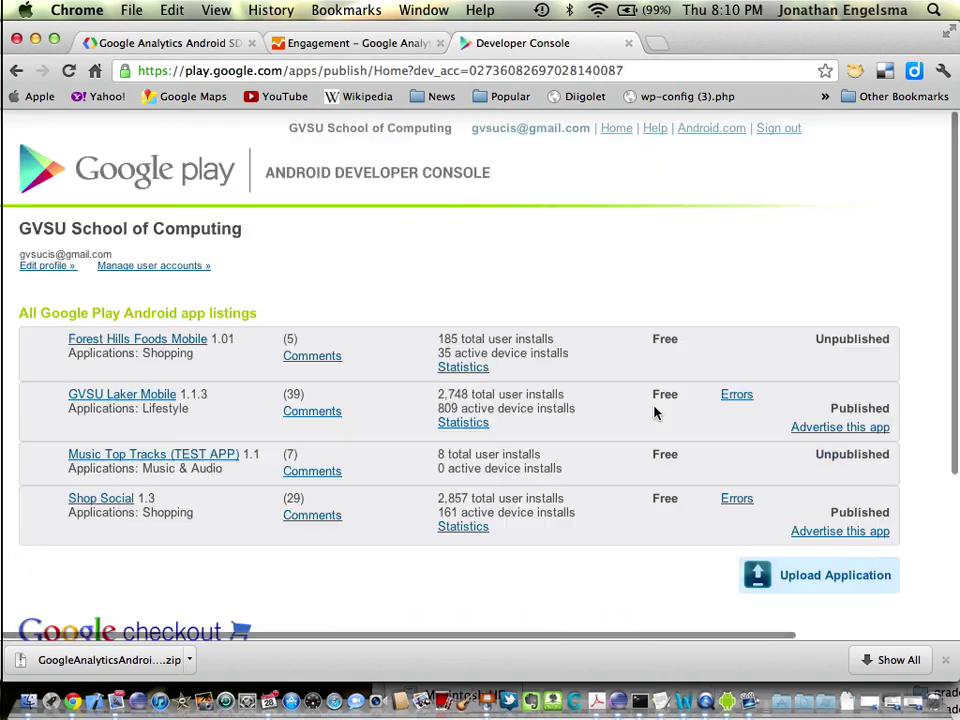
pyautogui.scroll(-2, 447, 543)
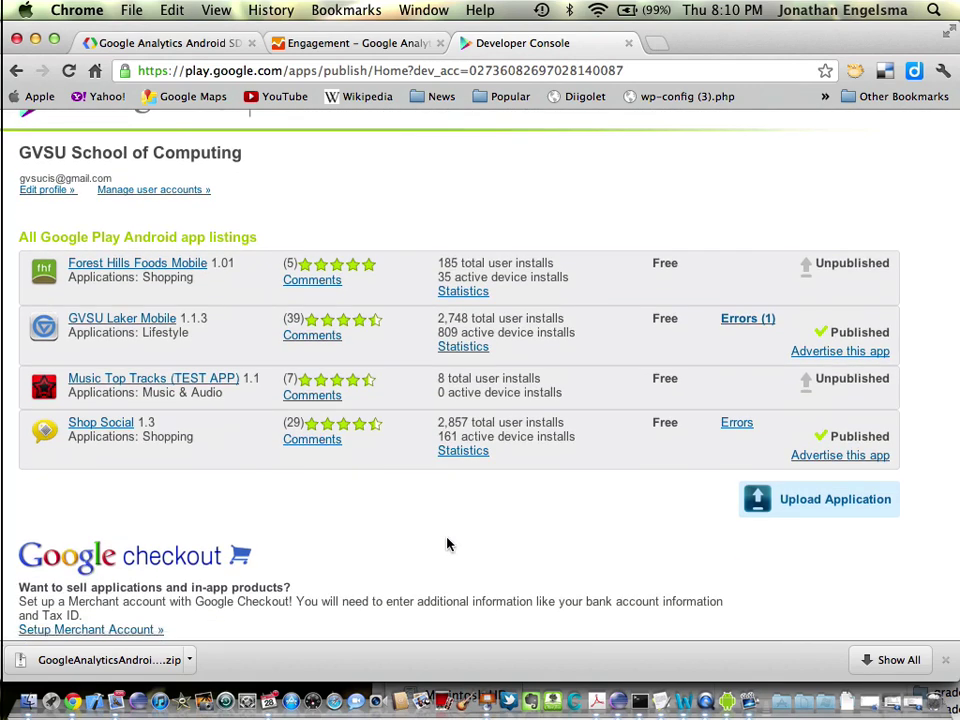
pyautogui.scroll(2, 447, 543)
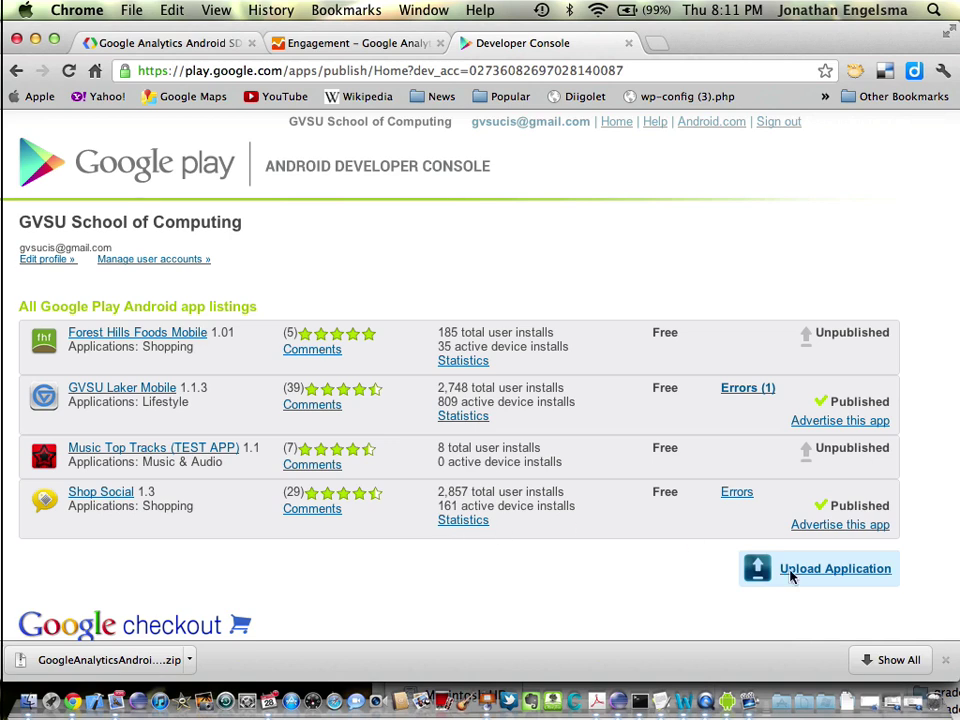
# Start a new application upload and close the Upload new APK dialog.
pyautogui.click(830, 570)
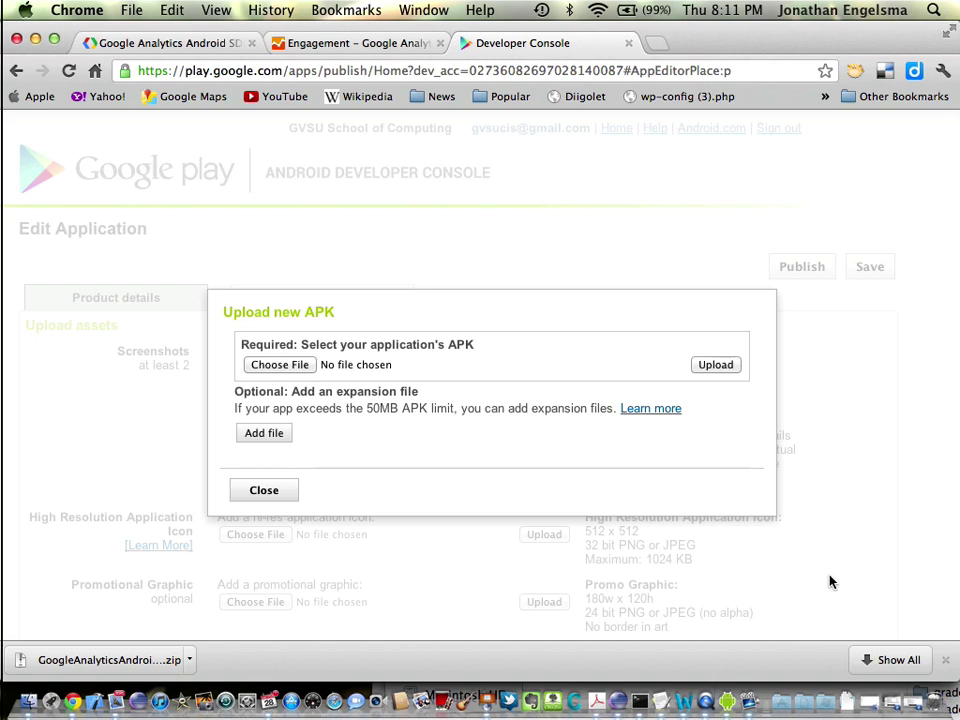
pyautogui.click(237, 495)
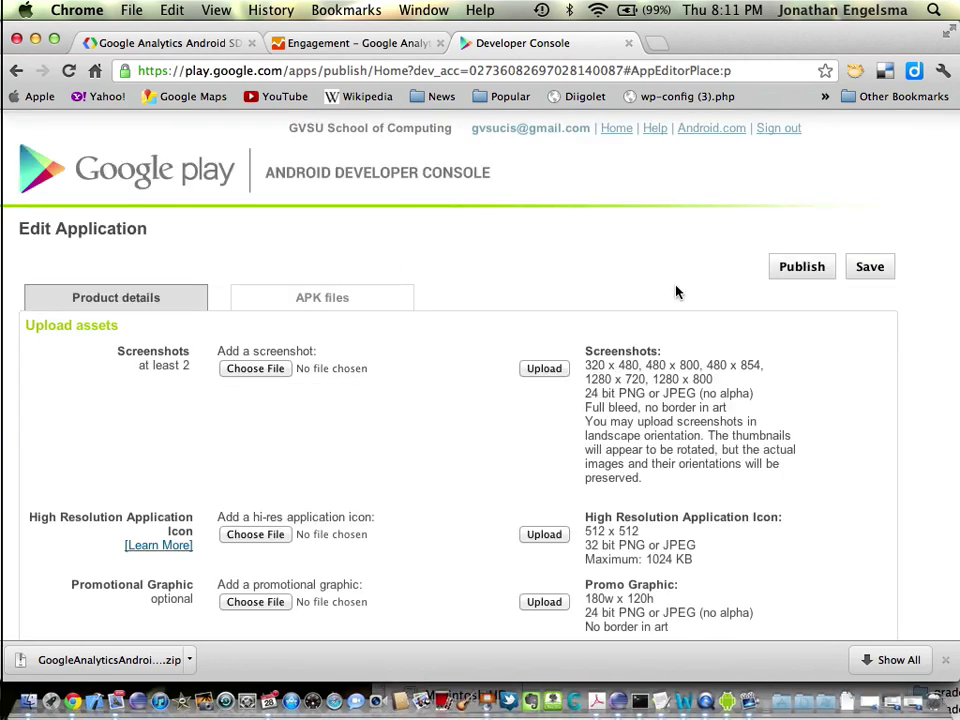
# Open the Music Top Tracks (TEST APP) listing and review its screenshots and icon.
pyautogui.click(15, 70)
pyautogui.scroll(-1, 203, 377)
pyautogui.scroll(-2, 203, 377)
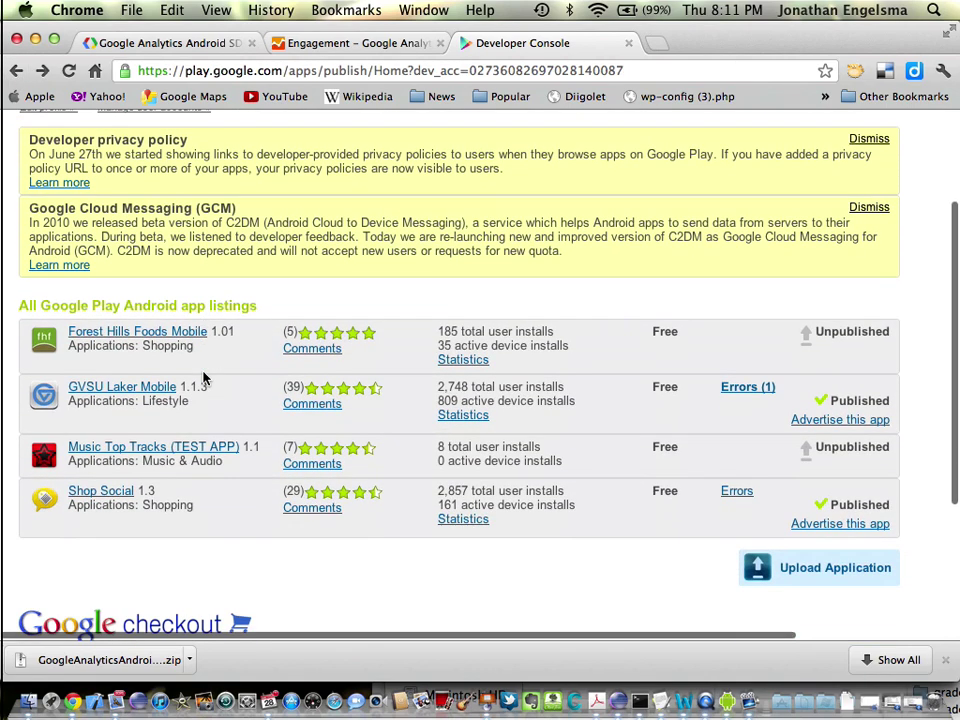
pyautogui.click(172, 450)
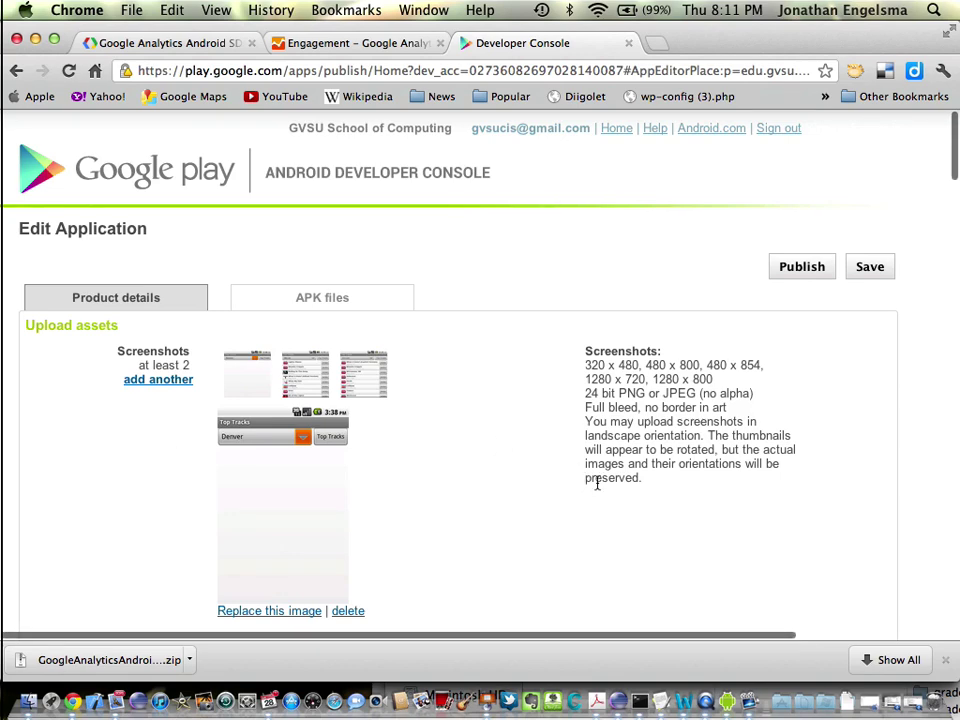
pyautogui.scroll(-3, 597, 485)
pyautogui.scroll(-3, 596, 488)
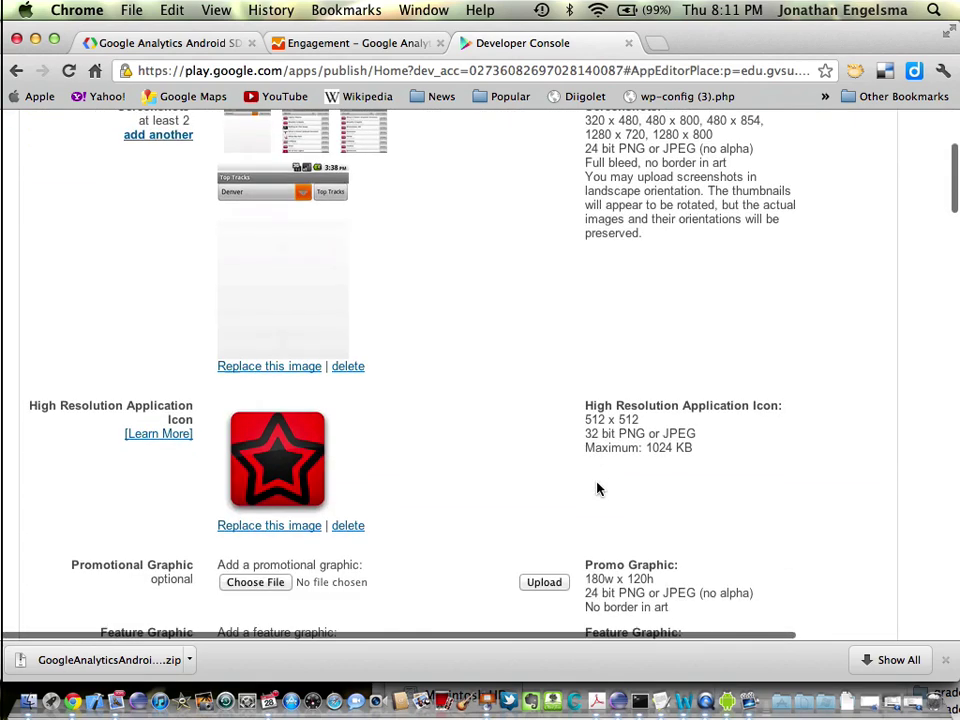
pyautogui.scroll(5, 590, 488)
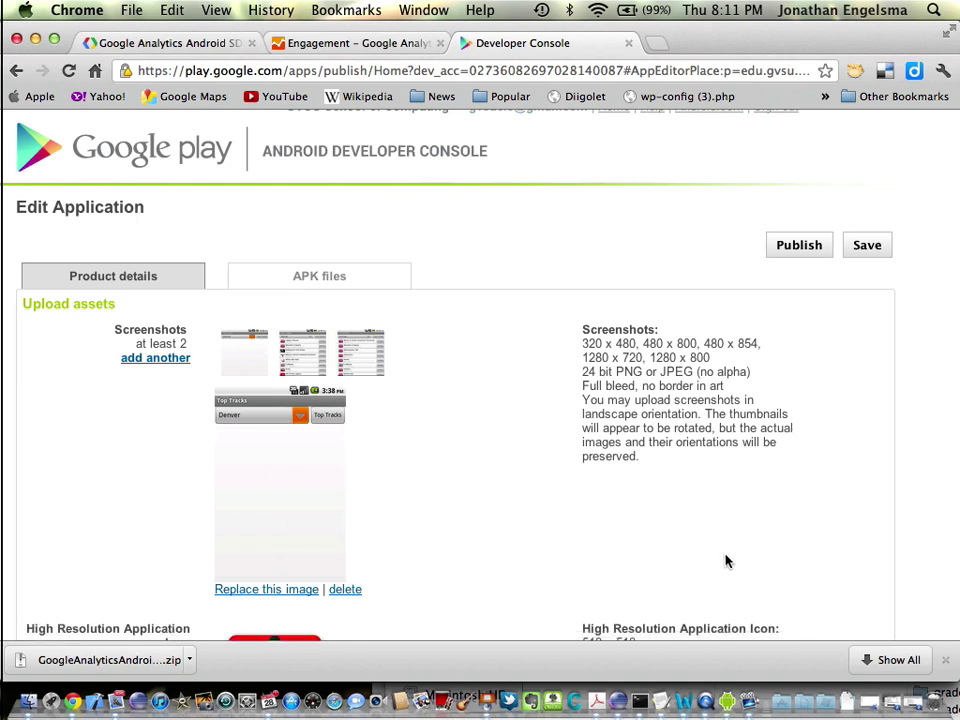
# Switch Eclipse to the DDMS perspective and select the emulator-5554 device.
pyautogui.click(615, 690)
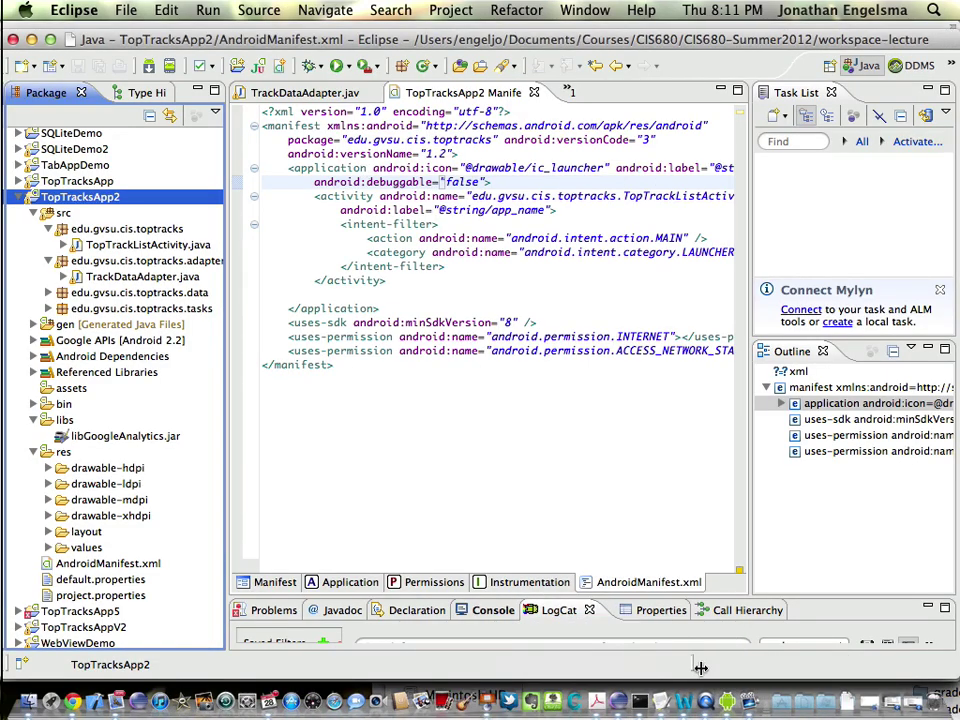
pyautogui.click(733, 690)
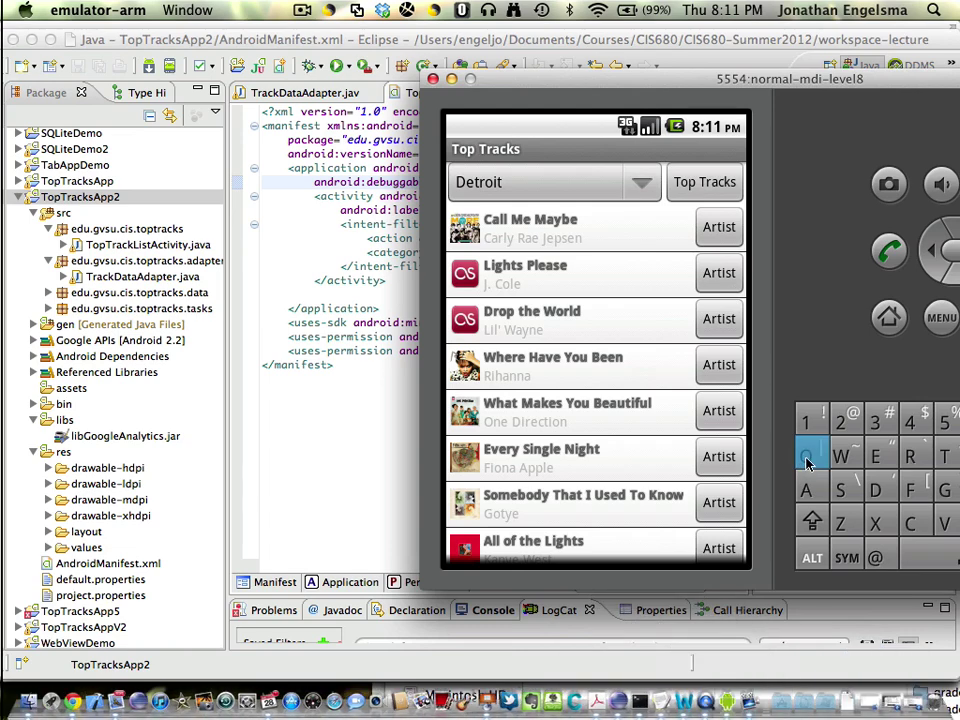
pyautogui.click(910, 68)
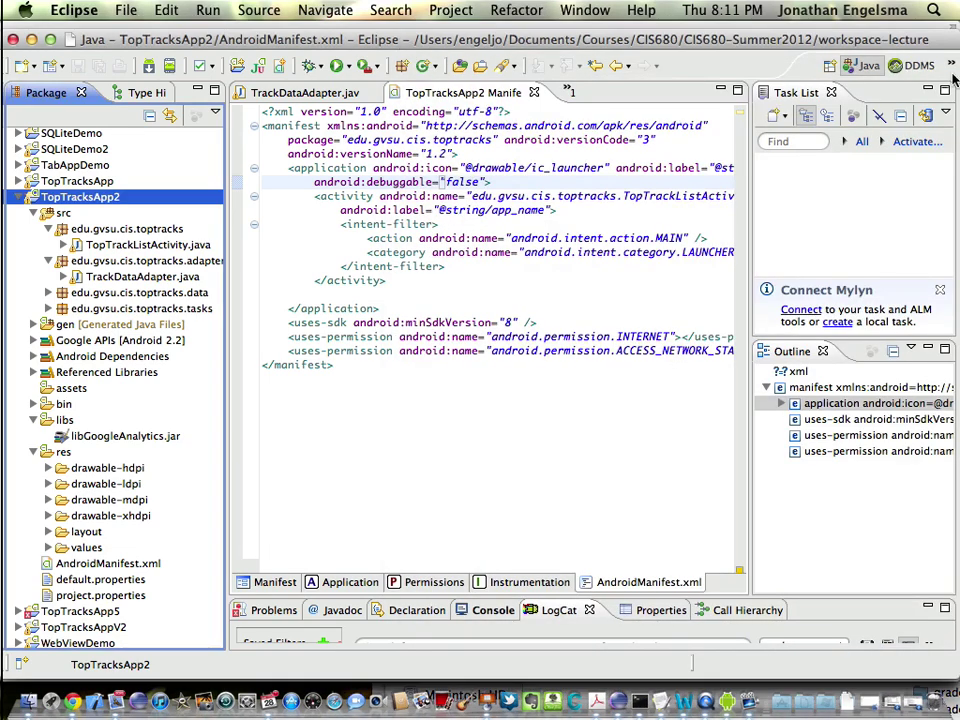
pyautogui.click(910, 68)
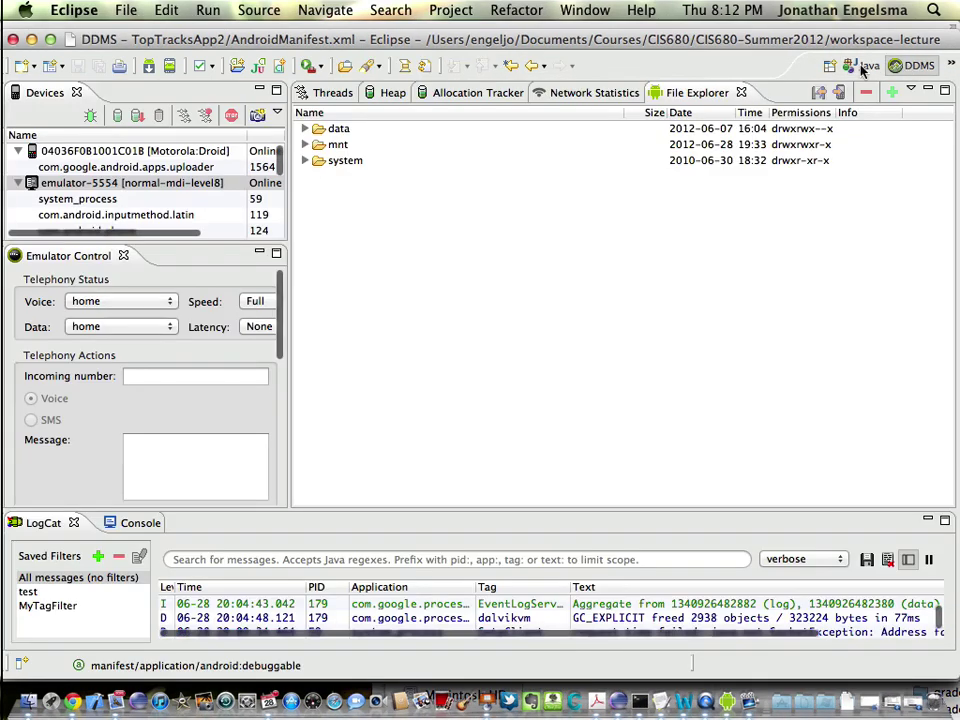
pyautogui.click(108, 187)
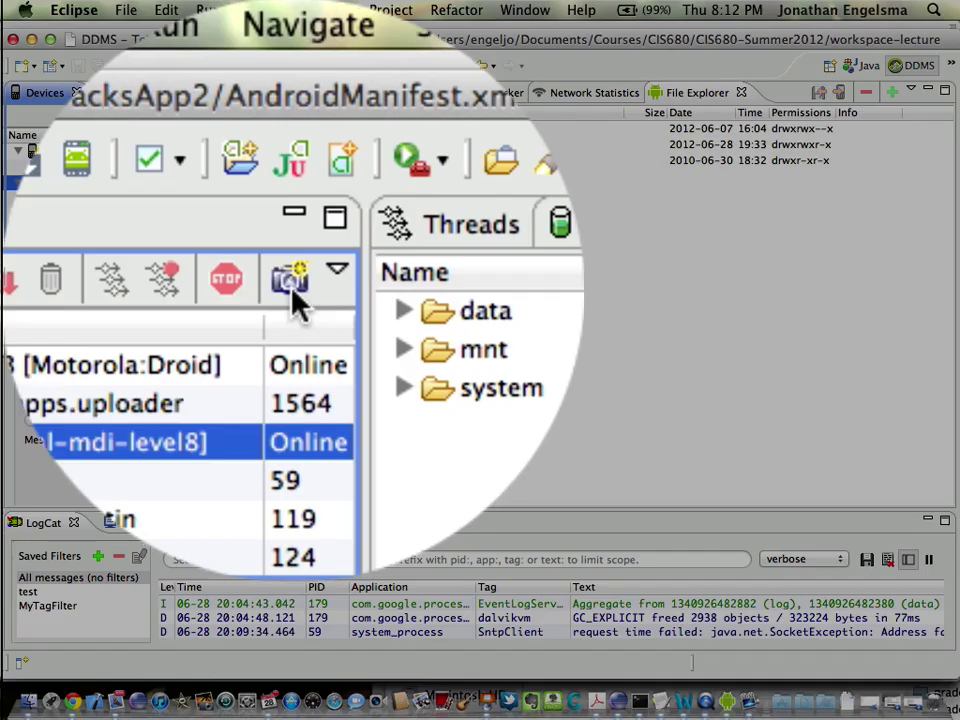
# Capture the emulator's Detroit Top Tracks screen and save it as device3.png in launch_assets.
pyautogui.click(257, 115)
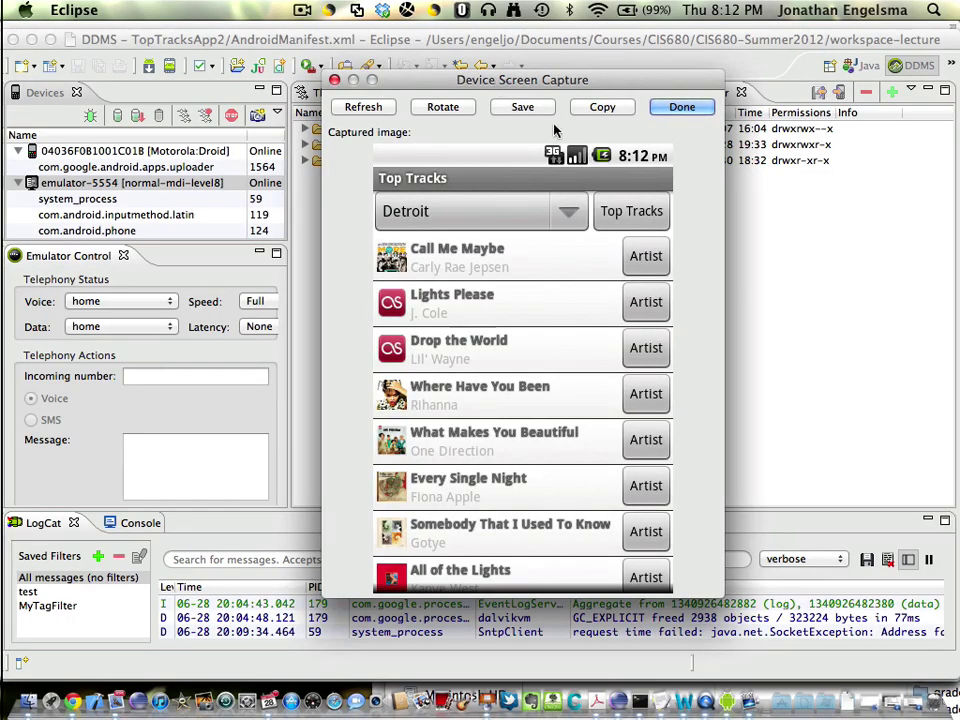
pyautogui.click(520, 107)
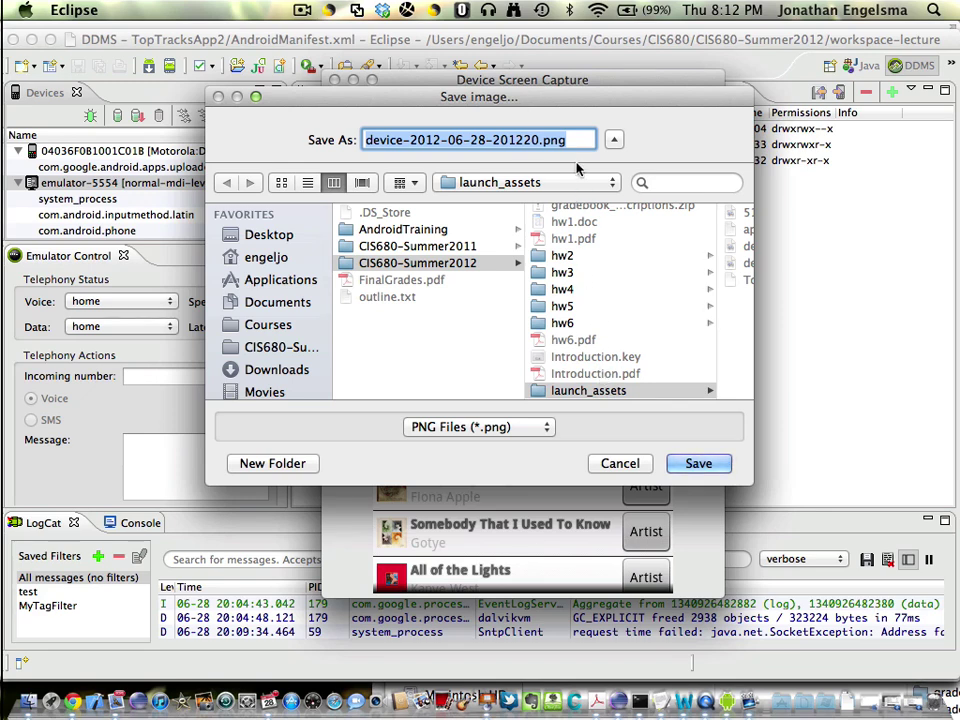
pyautogui.click(540, 148)
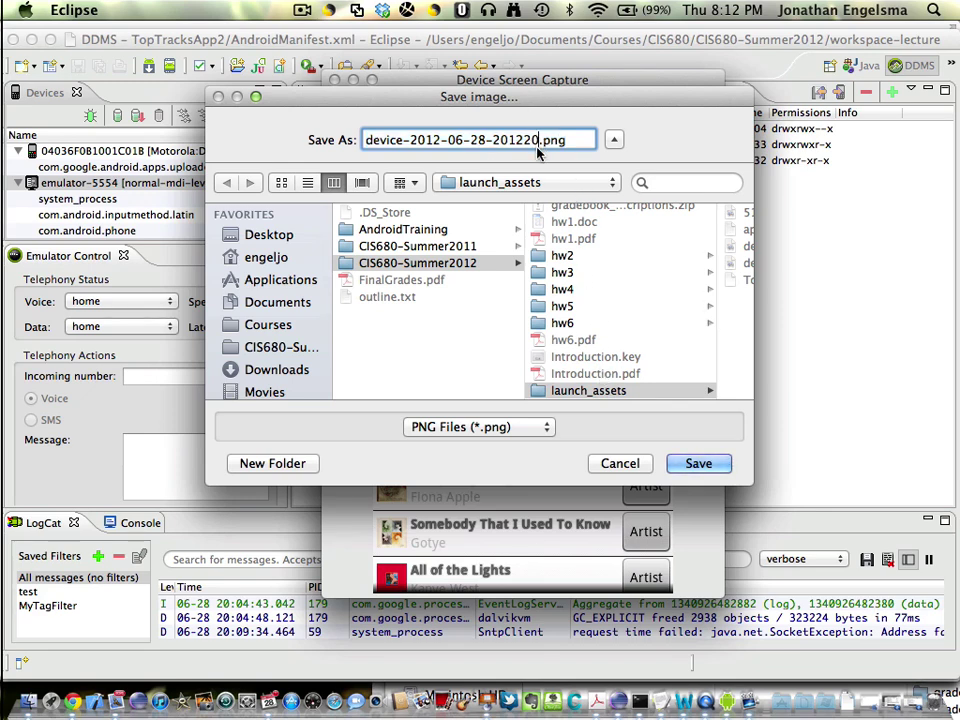
pyautogui.press('BackSpace')
pyautogui.press('BackSpace')
pyautogui.press('BackSpace')
pyautogui.press('BackSpace')
pyautogui.press('BackSpace')
pyautogui.press('BackSpace')
pyautogui.press('BackSpace')
pyautogui.press('BackSpace')
pyautogui.press('BackSpace')
pyautogui.press('BackSpace')
pyautogui.press('BackSpace')
pyautogui.press('BackSpace')
pyautogui.press('BackSpace')
pyautogui.write('e3')
pyautogui.press('Return')
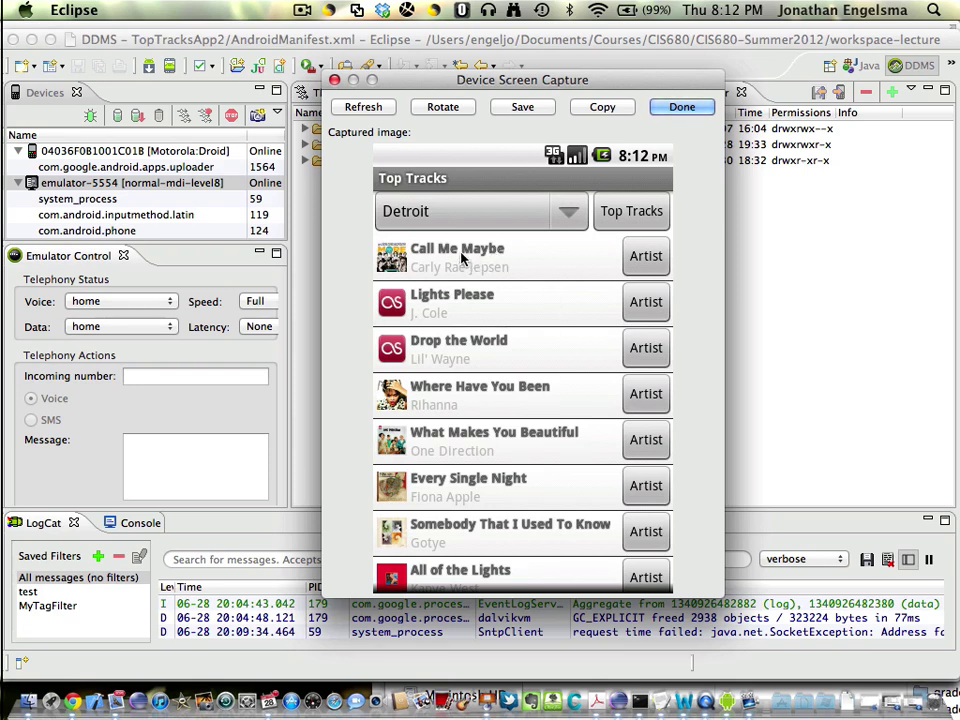
# Open the Call Me Maybe last.fm page in the emulator and recapture the screen.
pyautogui.click(727, 684)
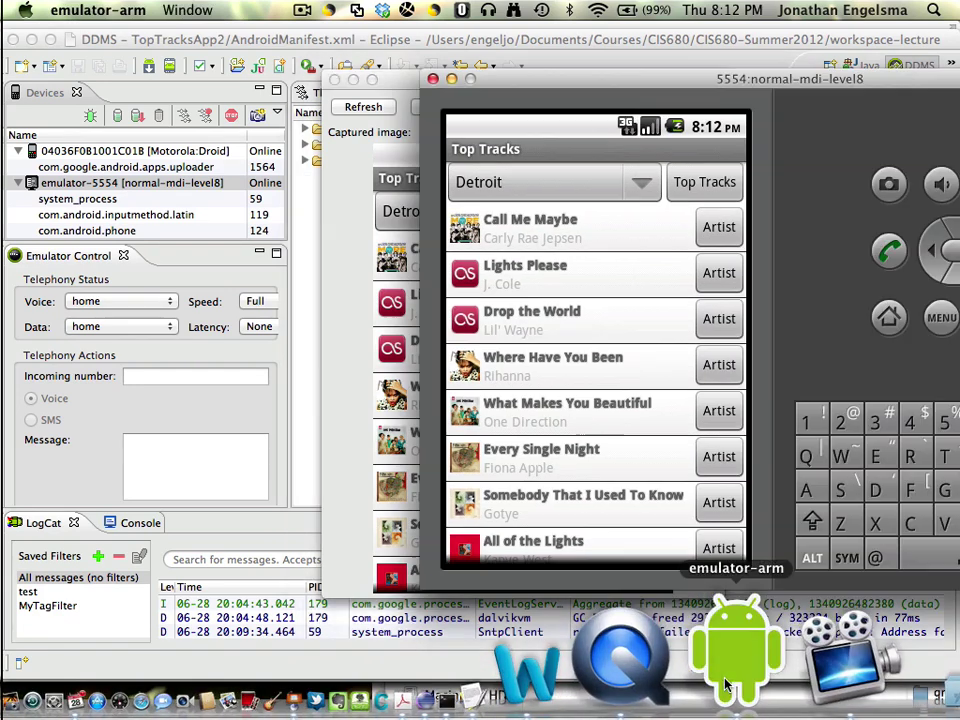
pyautogui.click(492, 230)
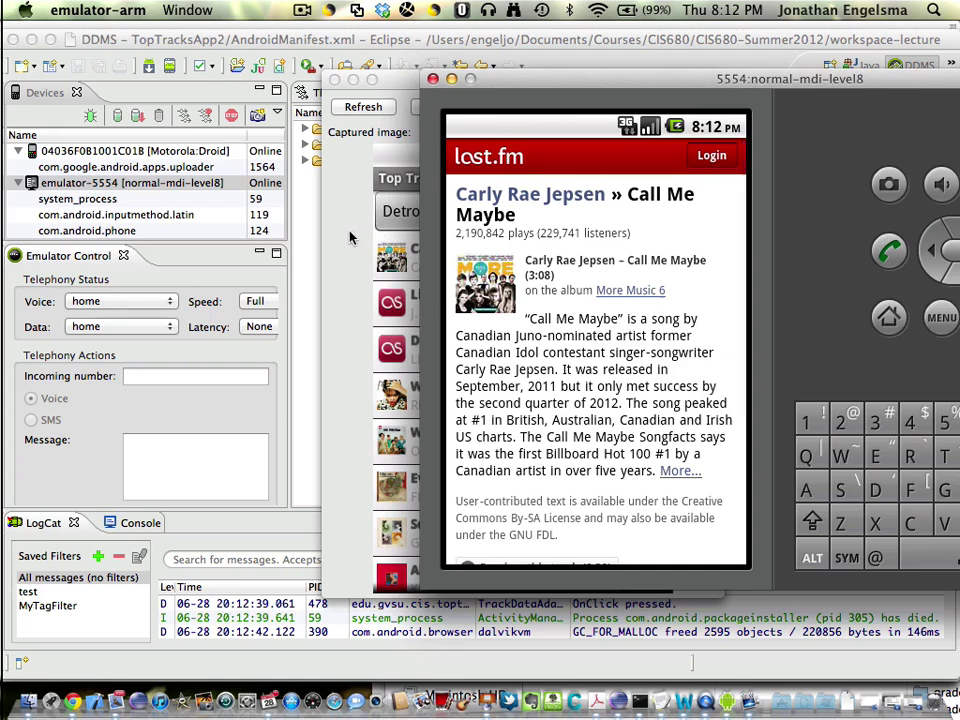
pyautogui.click(350, 237)
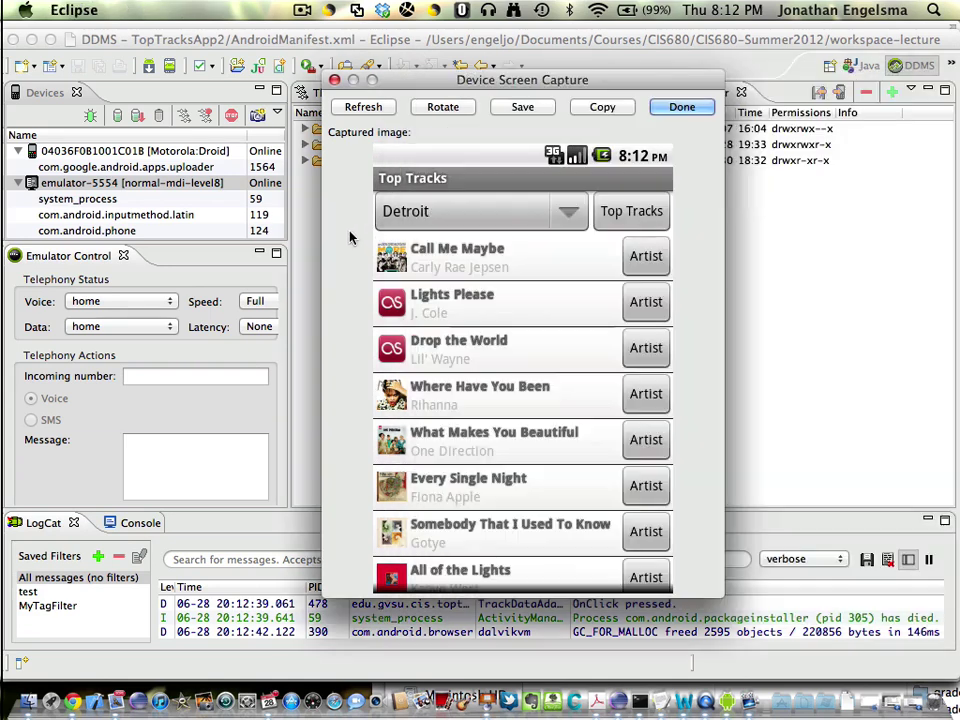
pyautogui.click(378, 107)
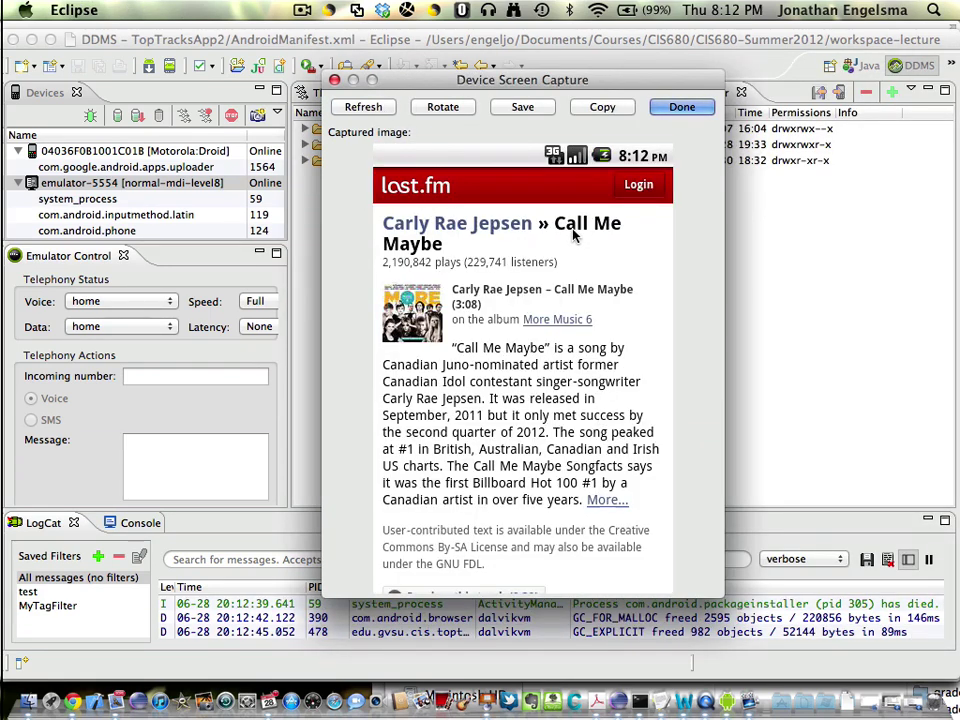
# Save the Call Me Maybe capture as device4.png and close the capture window.
pyautogui.click(524, 108)
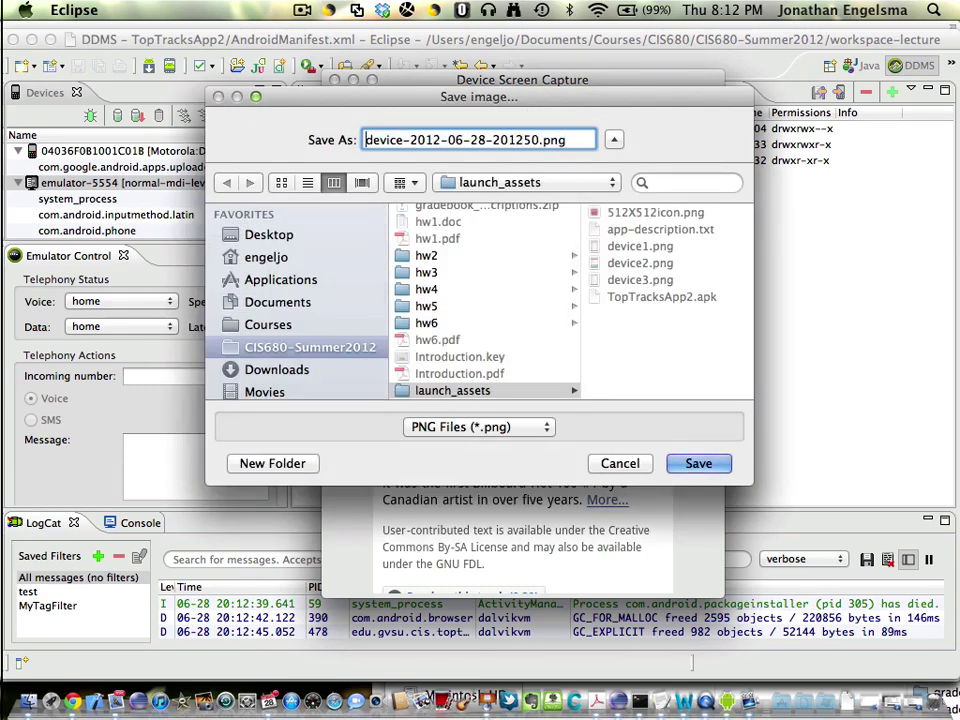
pyautogui.press('Right')
pyautogui.press('Right')
pyautogui.press('Right')
pyautogui.press('Right')
pyautogui.press('Right')
pyautogui.press('Right')
pyautogui.press('Right')
pyautogui.press('Right')
pyautogui.press('Right')
pyautogui.press('Right')
pyautogui.press('Right')
pyautogui.press('Right')
pyautogui.press('BackSpace')
pyautogui.press('BackSpace')
pyautogui.press('BackSpace')
pyautogui.press('BackSpace')
pyautogui.press('BackSpace')
pyautogui.press('BackSpace')
pyautogui.press('BackSpace')
pyautogui.press('BackSpace')
pyautogui.press('BackSpace')
pyautogui.press('BackSpace')
pyautogui.press('BackSpace')
pyautogui.press('BackSpace')
pyautogui.press('BackSpace')
pyautogui.write('4')
pyautogui.click(715, 465)
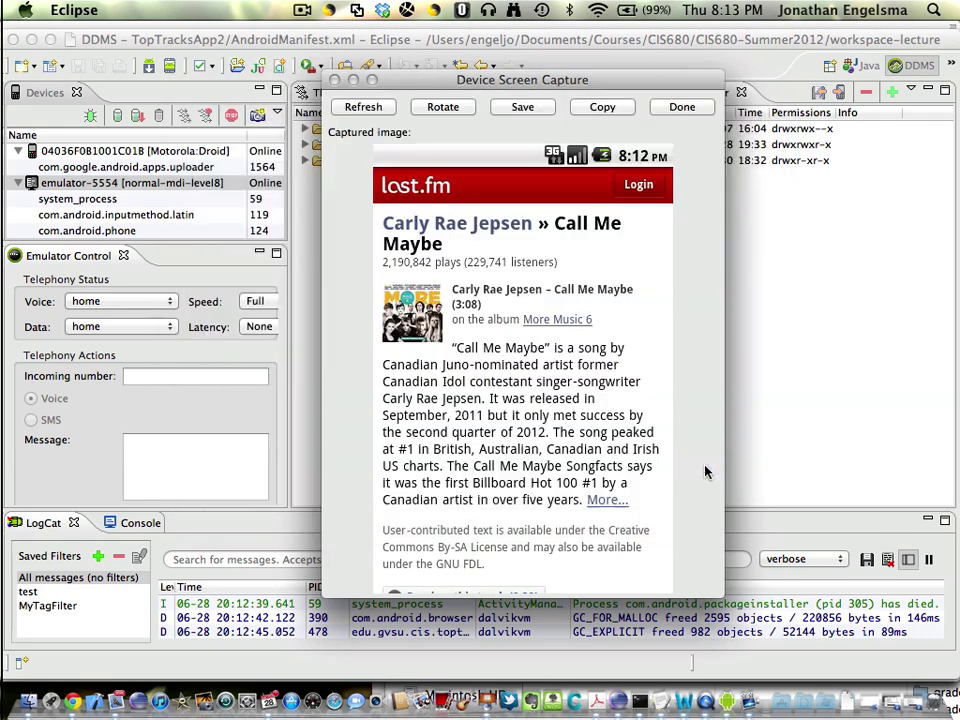
pyautogui.click(684, 108)
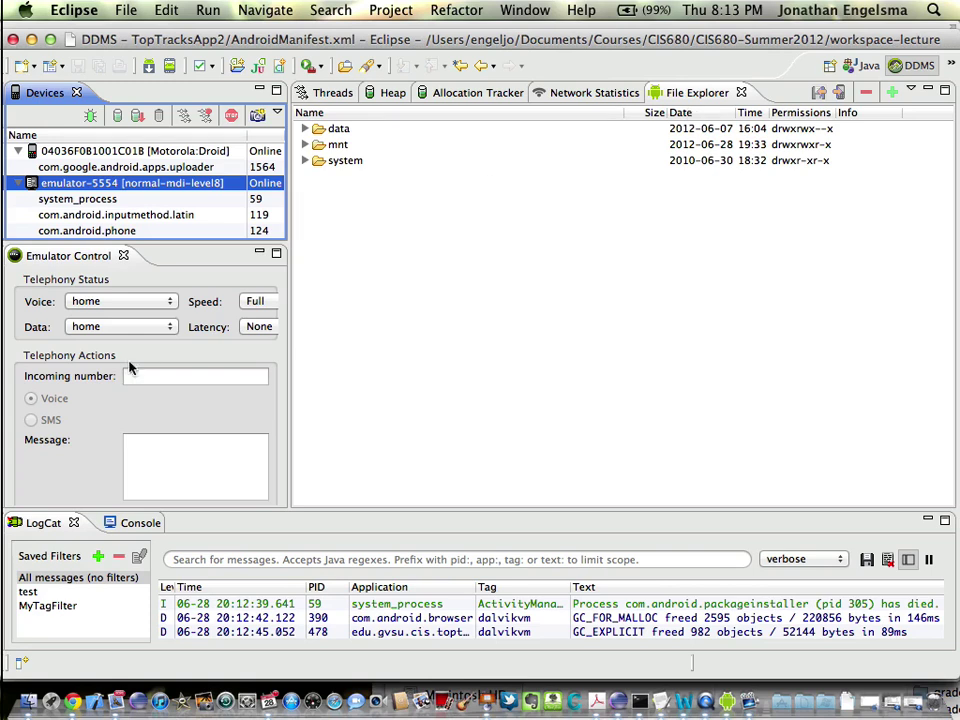
# Open launch_assets in Finder and Quick Look device3.png and device4.png at full size.
pyautogui.click(32, 697)
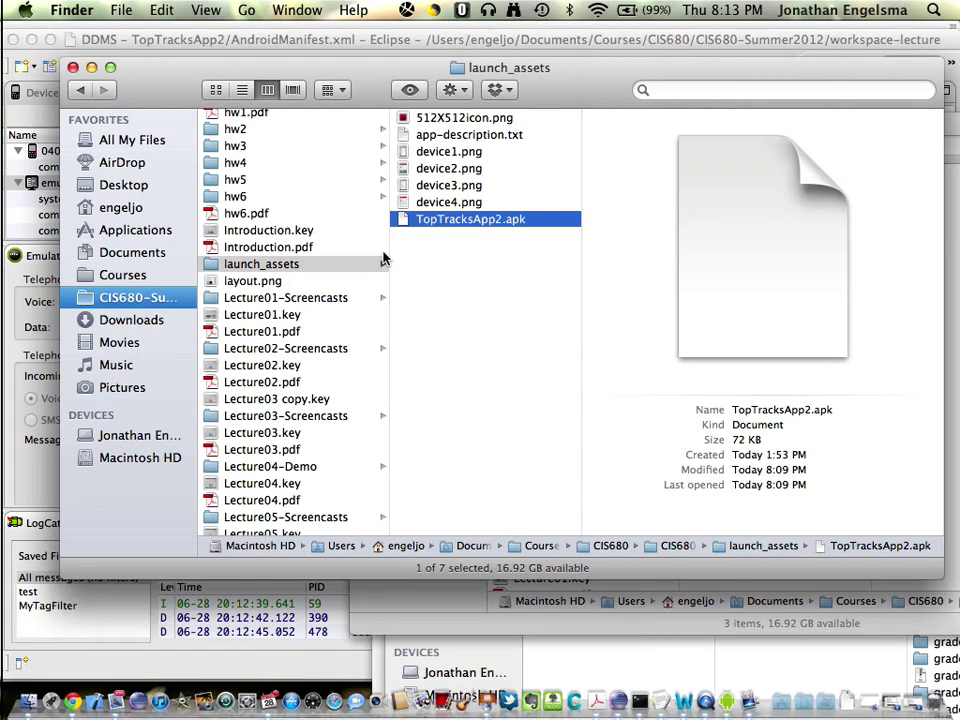
pyautogui.click(452, 187)
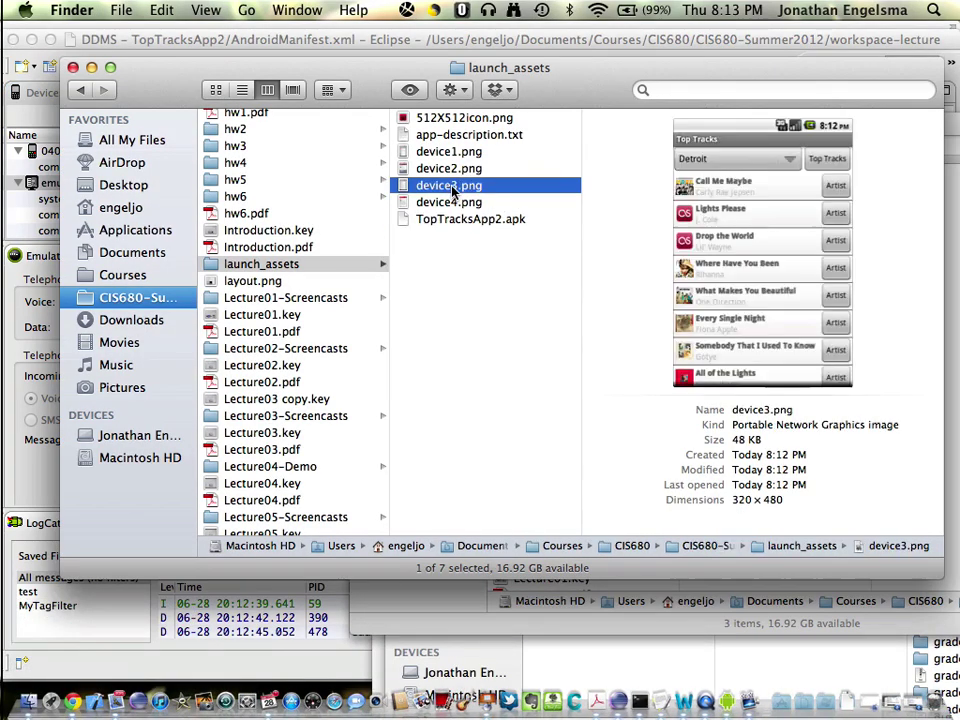
pyautogui.press('space')
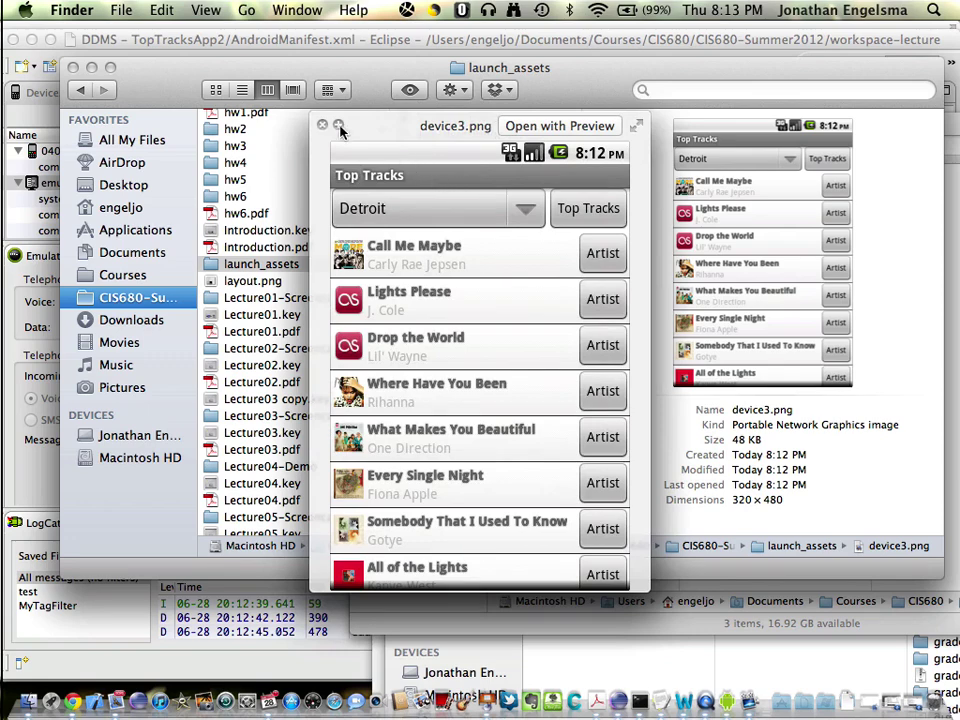
pyautogui.click(322, 124)
pyautogui.click(424, 204)
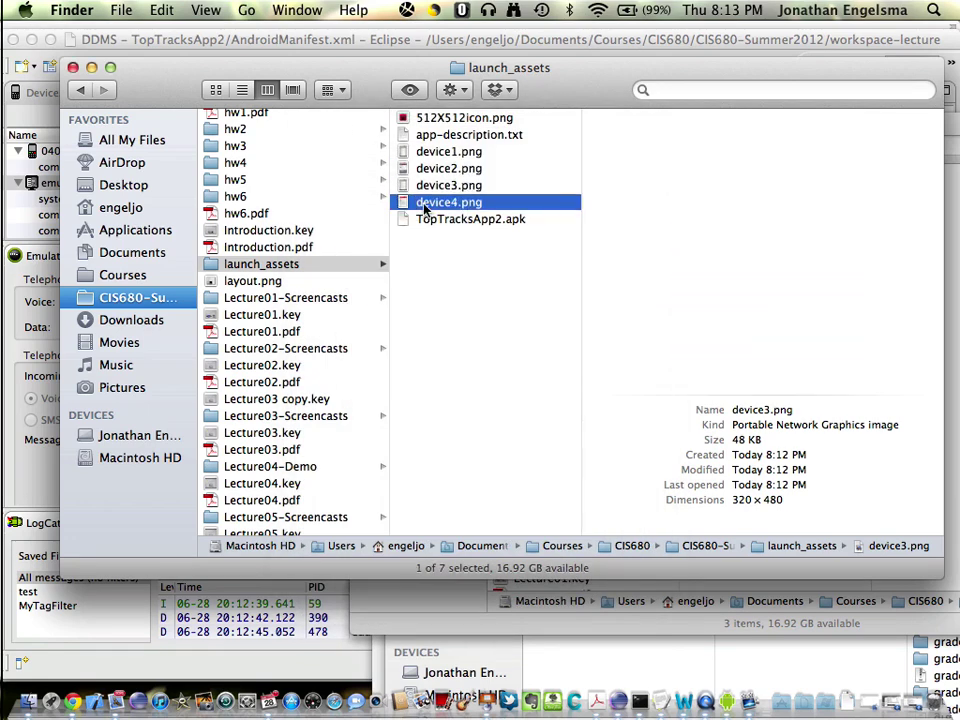
pyautogui.press('space')
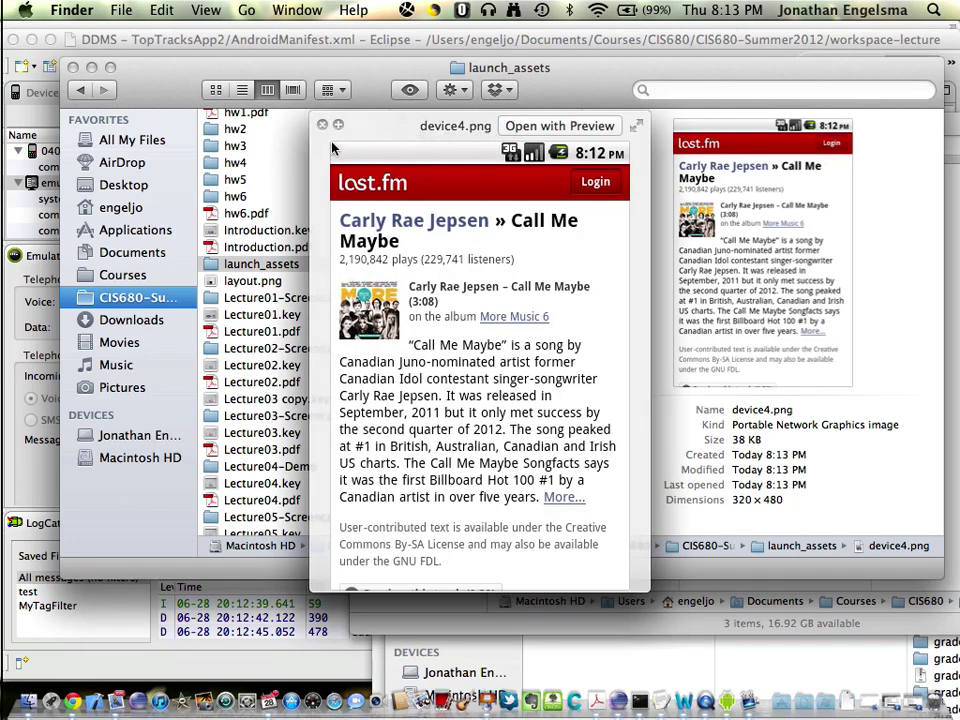
pyautogui.click(322, 124)
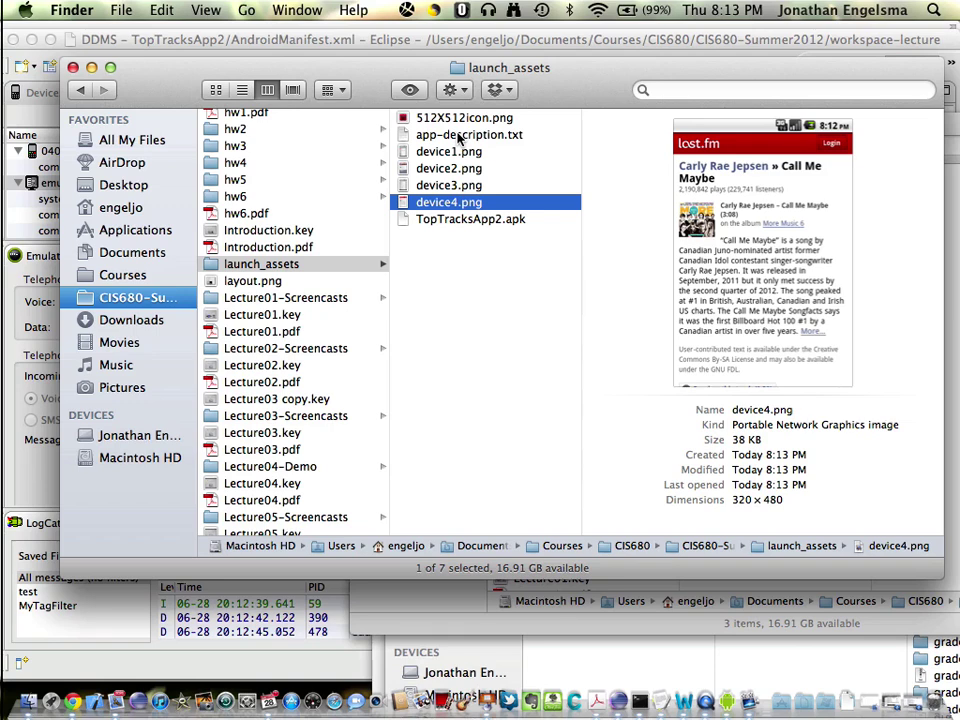
pyautogui.click(459, 136)
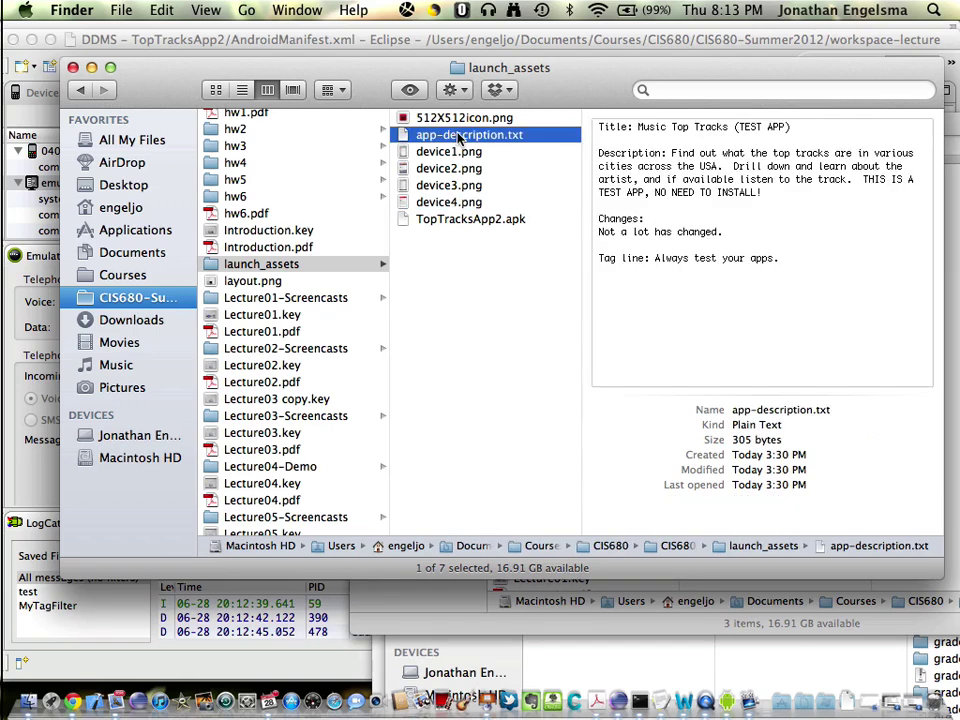
pyautogui.press('space')
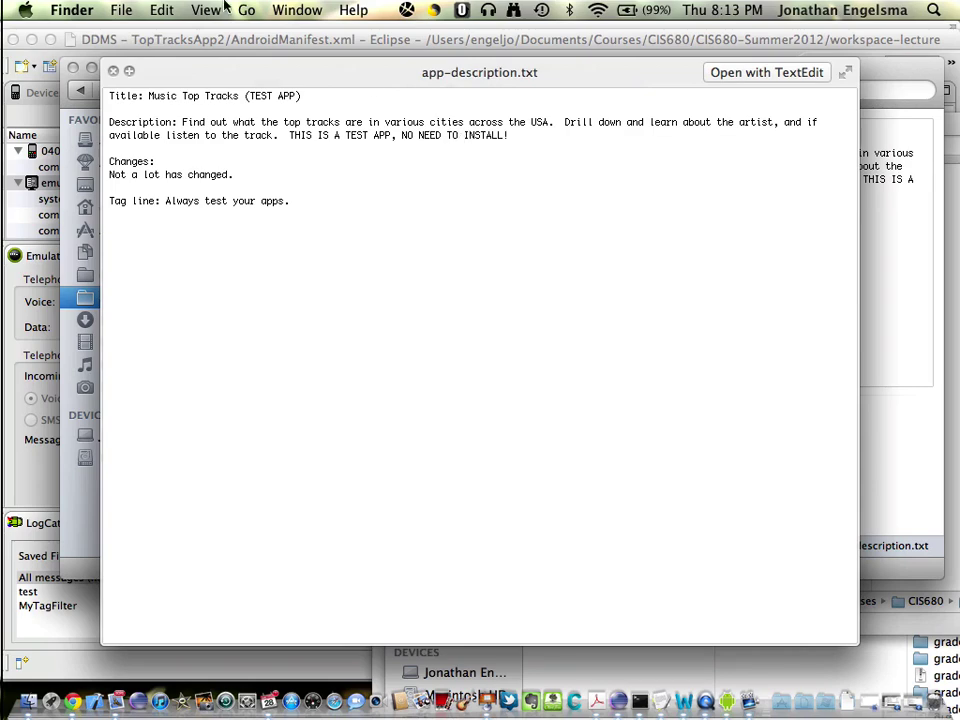
pyautogui.click(85, 58)
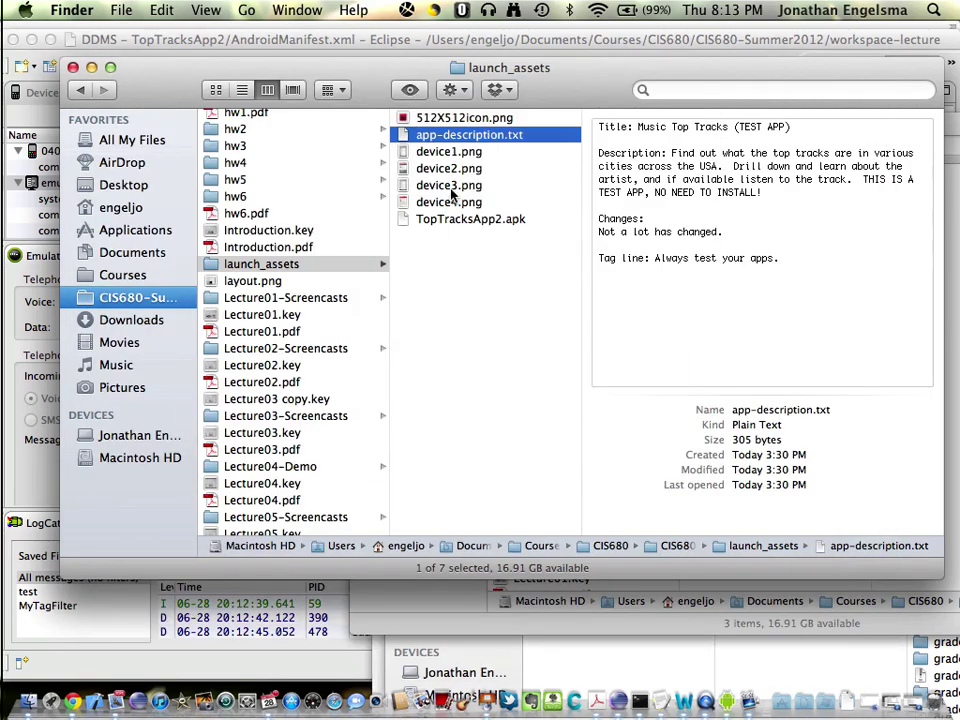
pyautogui.click(463, 118)
pyautogui.press('space')
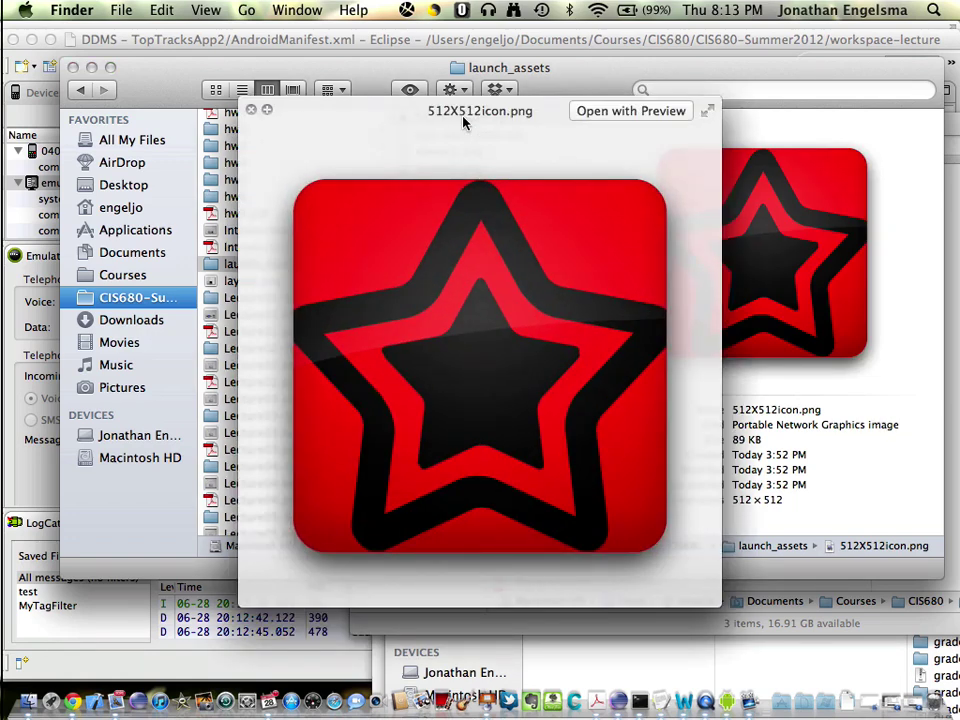
pyautogui.click(251, 109)
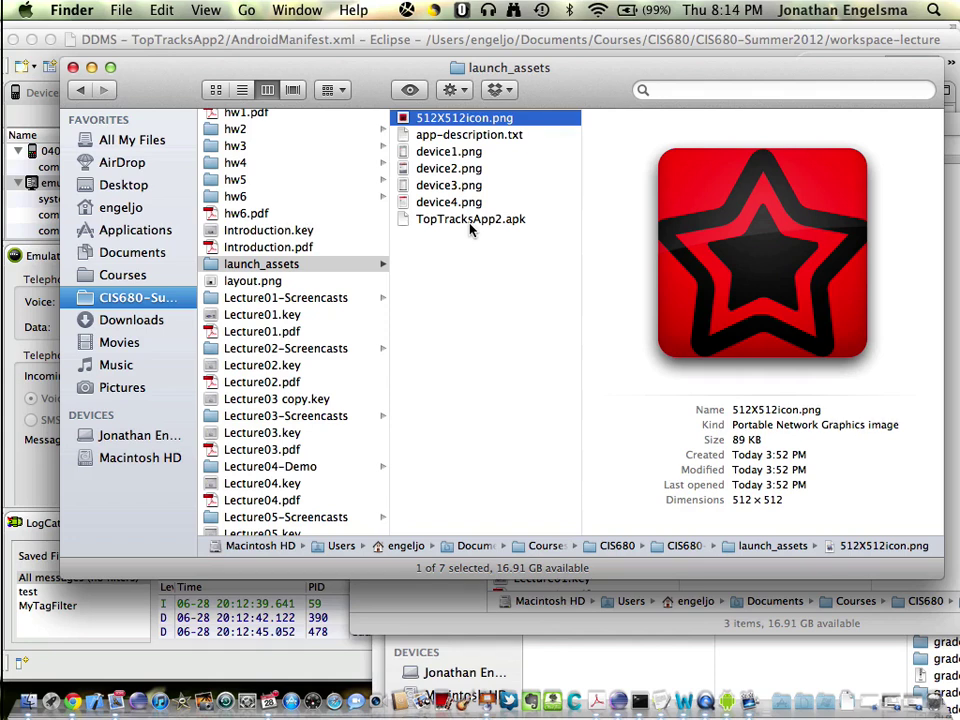
# Back in the Play console, enlarge the third track-list screenshot and choose to replace it.
pyautogui.press('super+Tab')
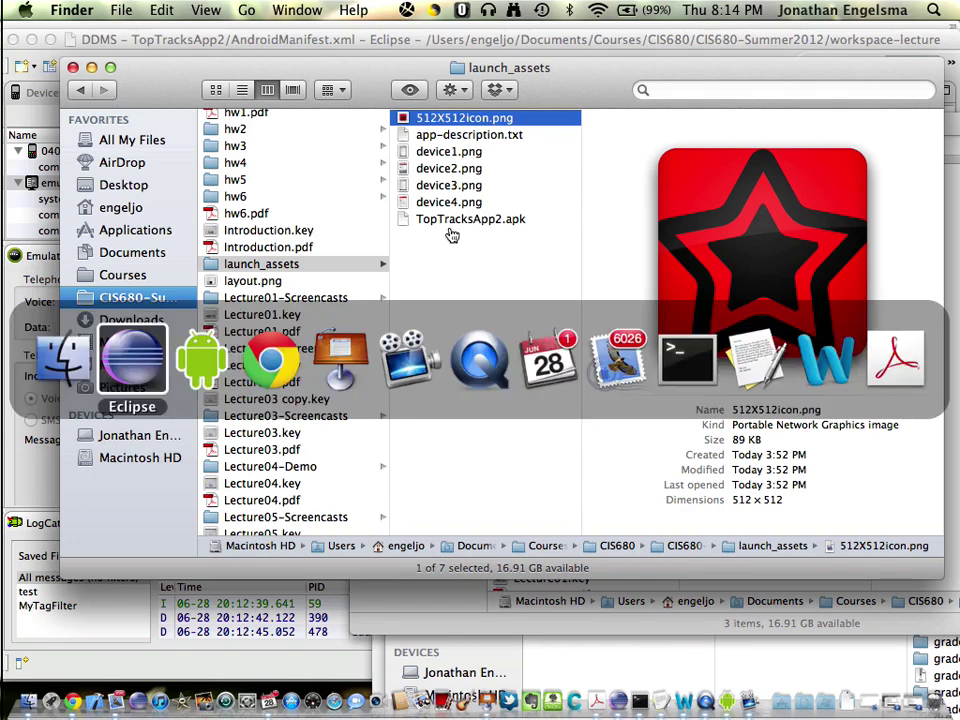
pyautogui.press('super+Tab')
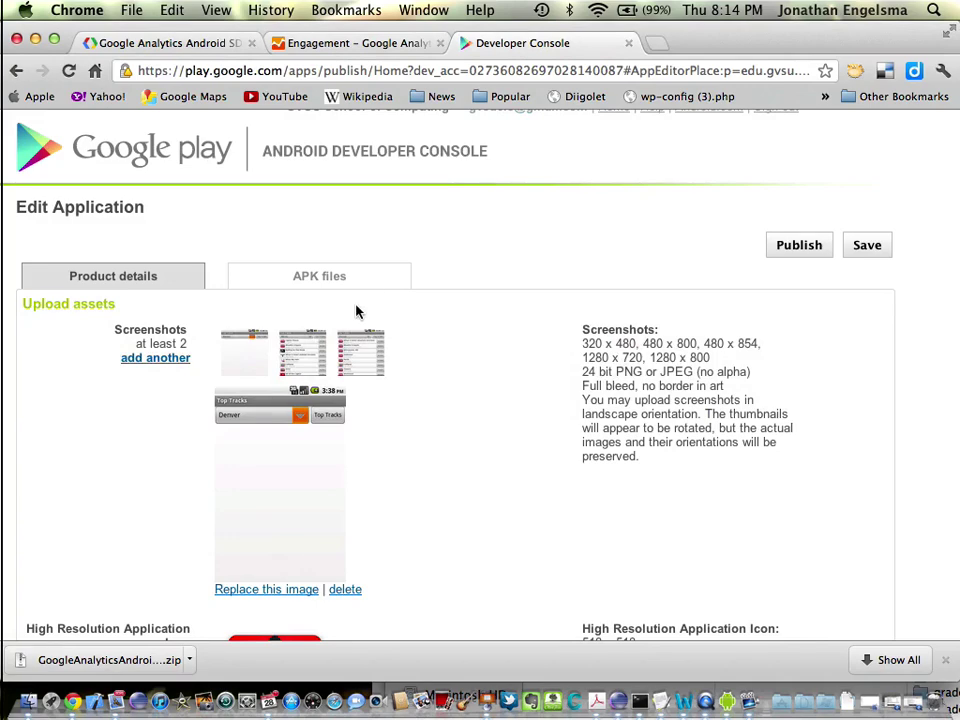
pyautogui.scroll(-3, 302, 484)
pyautogui.scroll(-3, 302, 484)
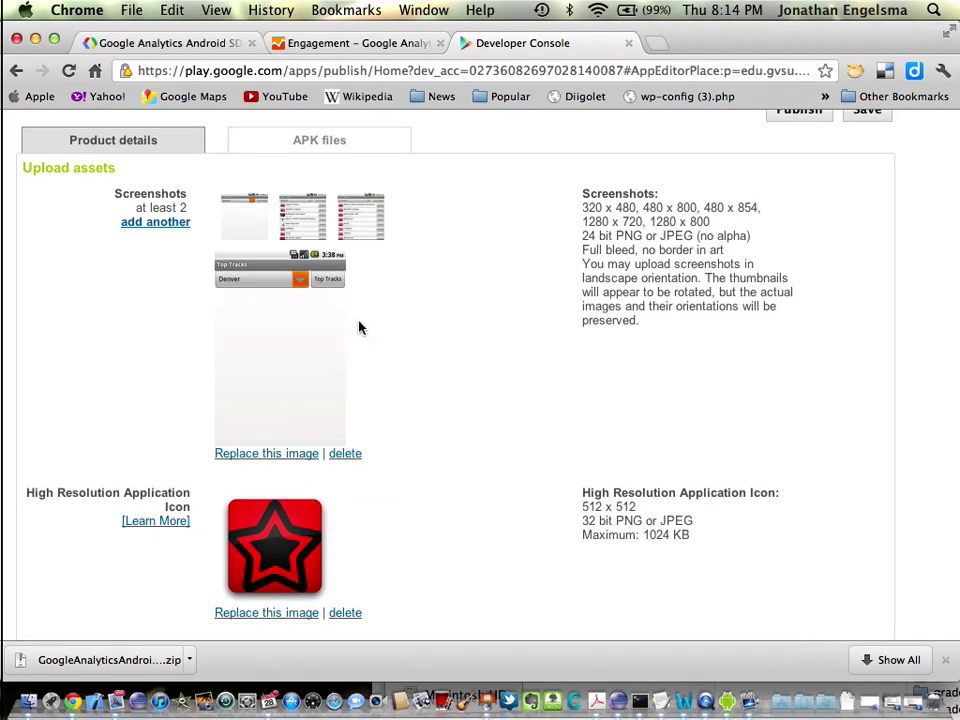
pyautogui.click(366, 232)
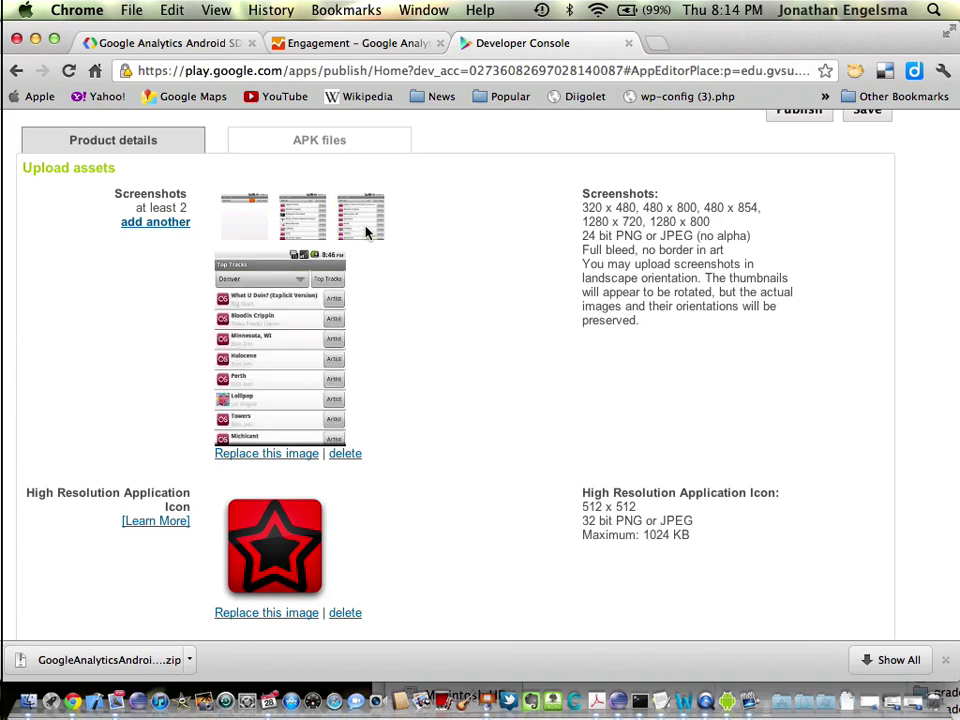
pyautogui.click(256, 455)
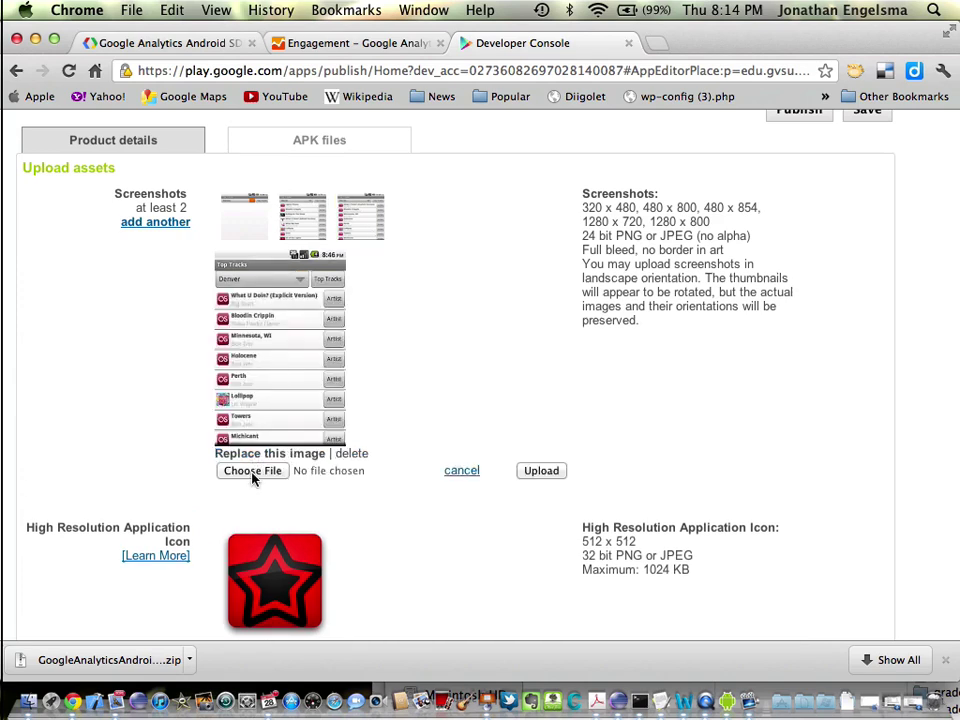
# Pick device3.png from CIS680-Summer2012/launch_assets and upload it as the replacement.
pyautogui.click(253, 471)
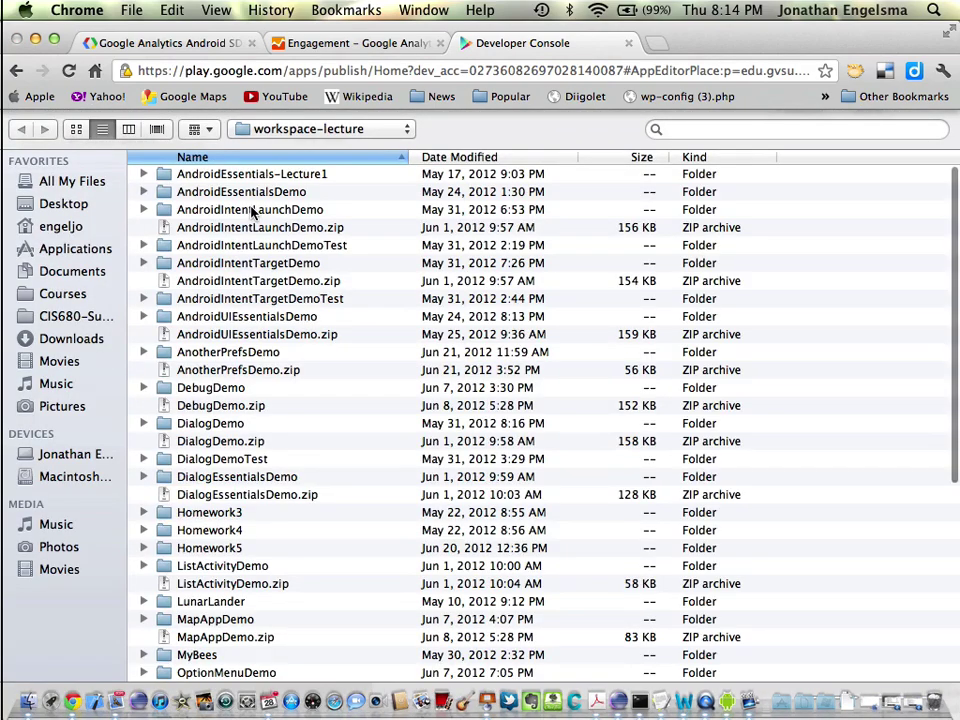
pyautogui.click(68, 317)
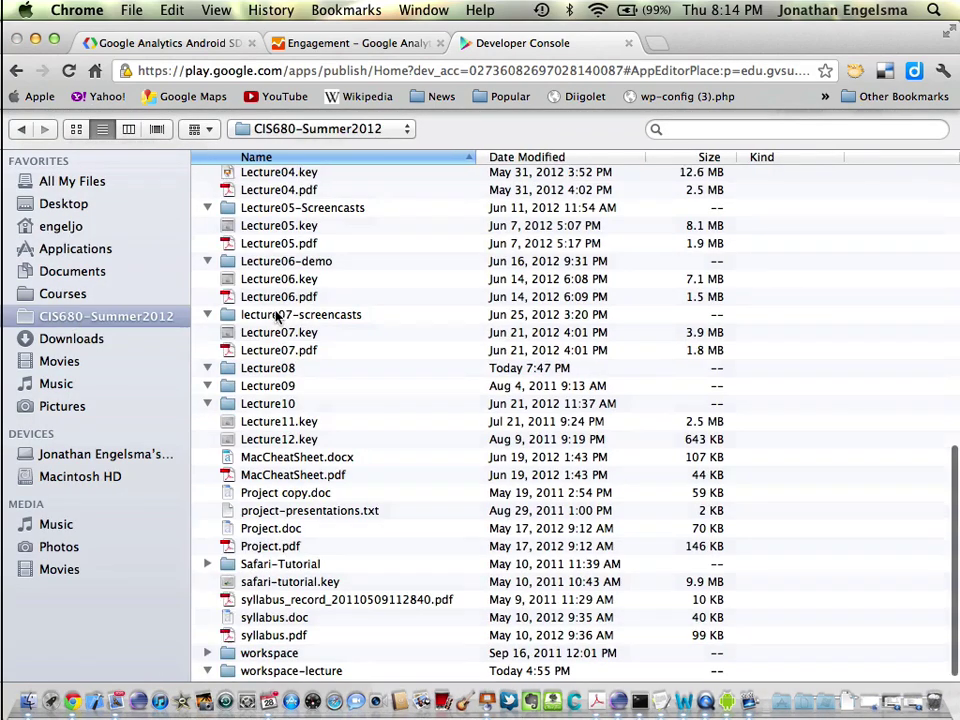
pyautogui.scroll(10, 276, 315)
pyautogui.scroll(-5, 276, 315)
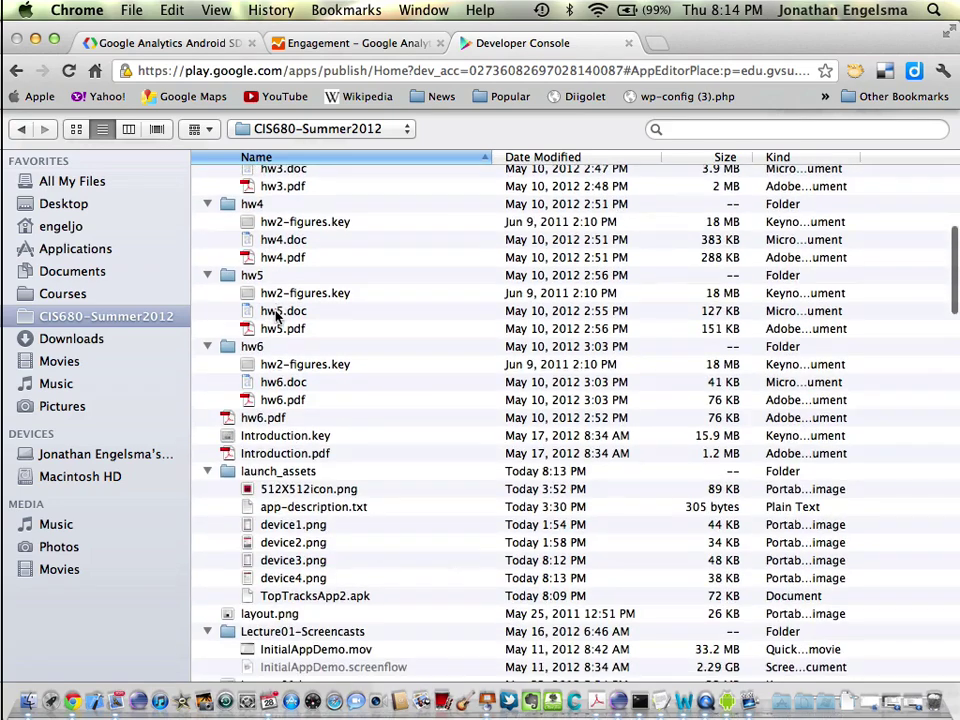
pyautogui.scroll(-5, 276, 315)
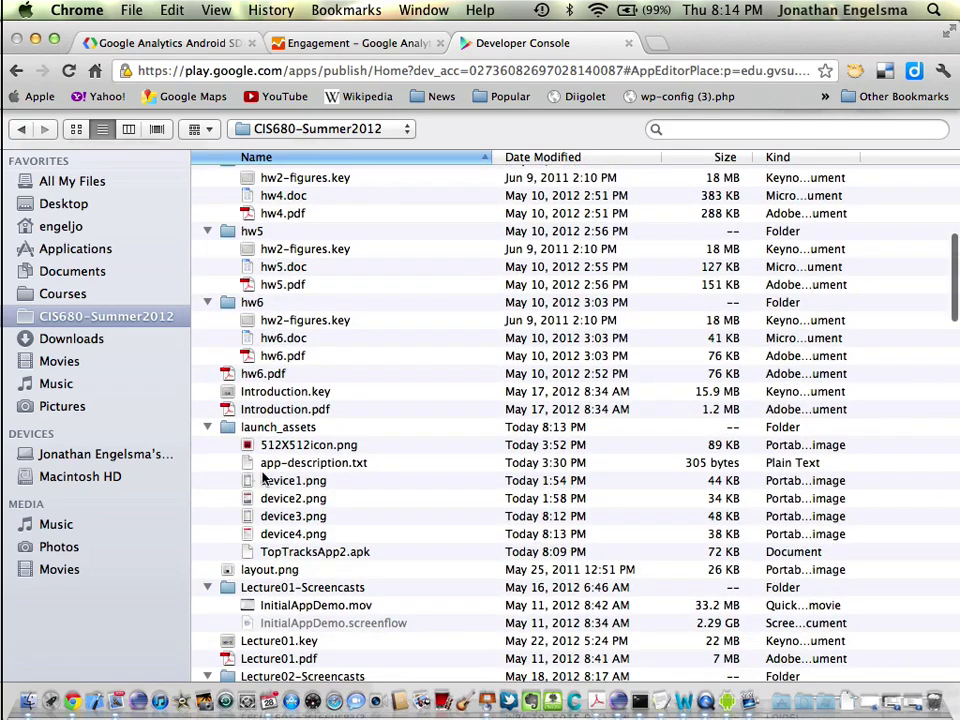
pyautogui.click(288, 516)
pyautogui.doubleClick(288, 516)
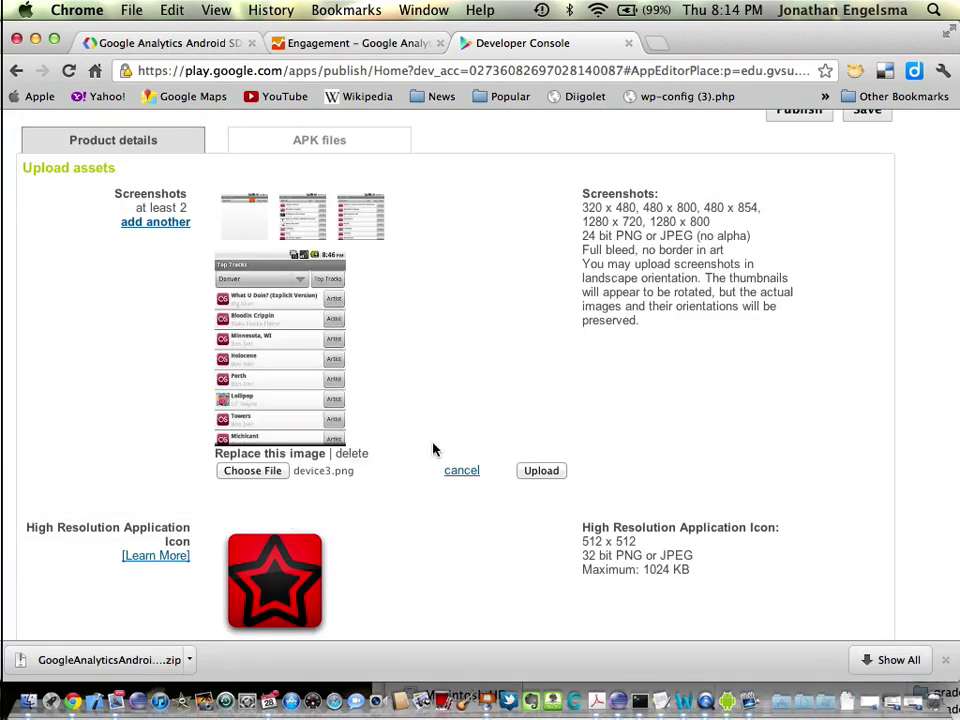
pyautogui.click(541, 476)
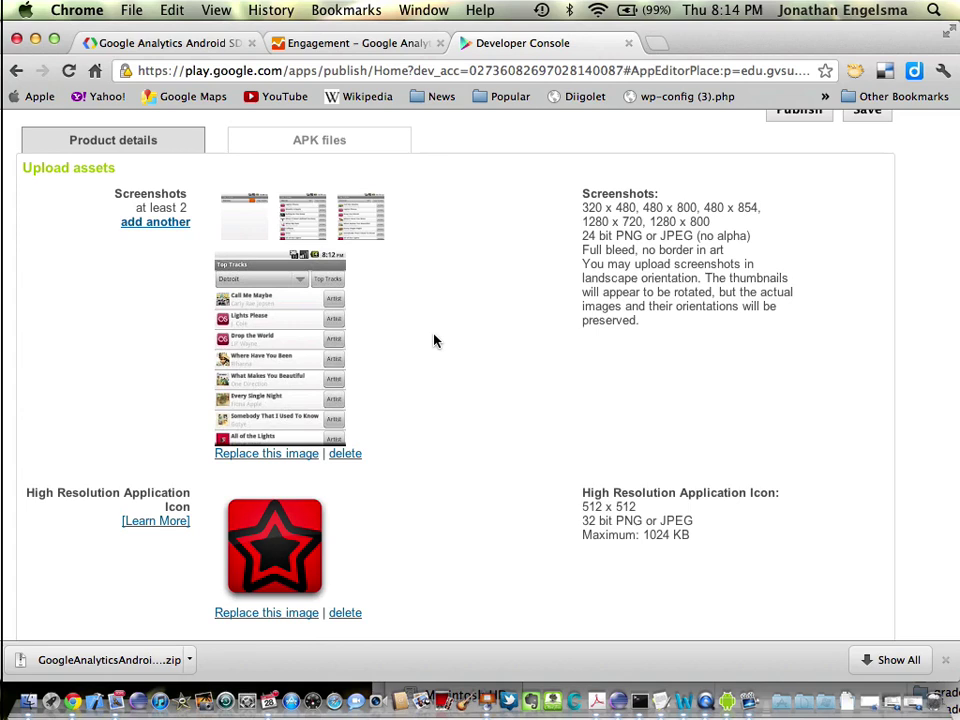
# Add device4.png from launch_assets as an additional screenshot and upload it.
pyautogui.click(155, 222)
pyautogui.click(257, 499)
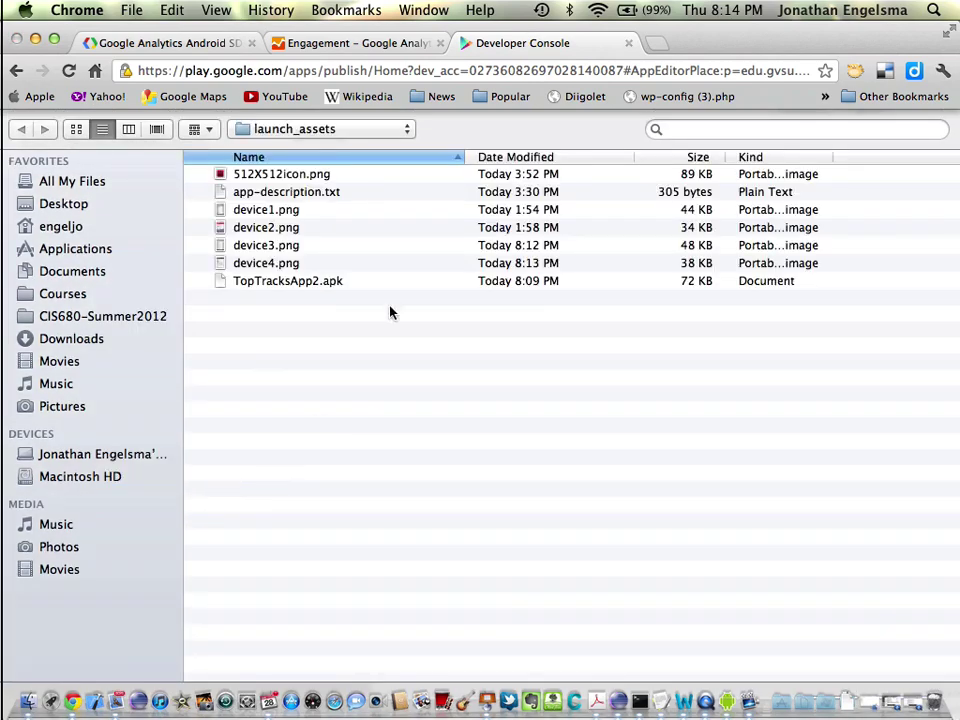
pyautogui.click(288, 266)
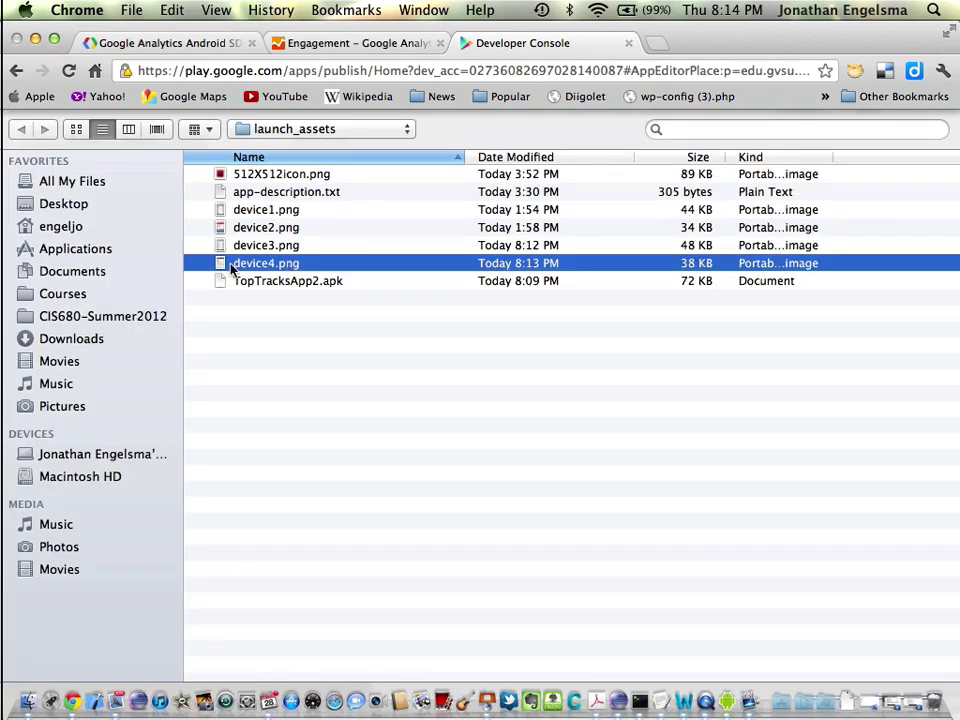
pyautogui.doubleClick(246, 272)
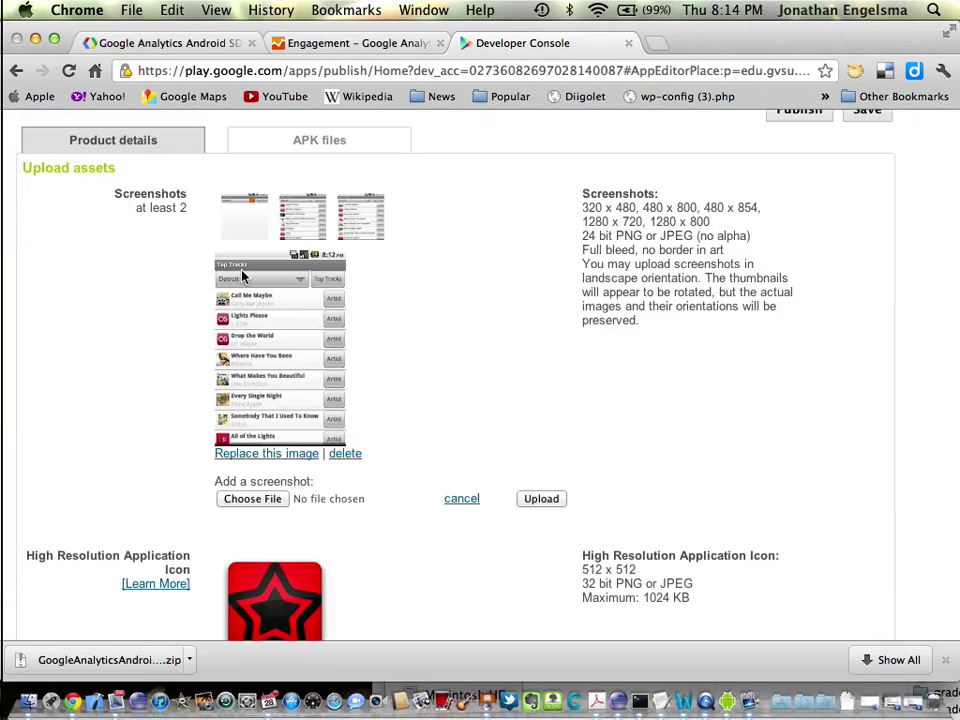
pyautogui.click(530, 502)
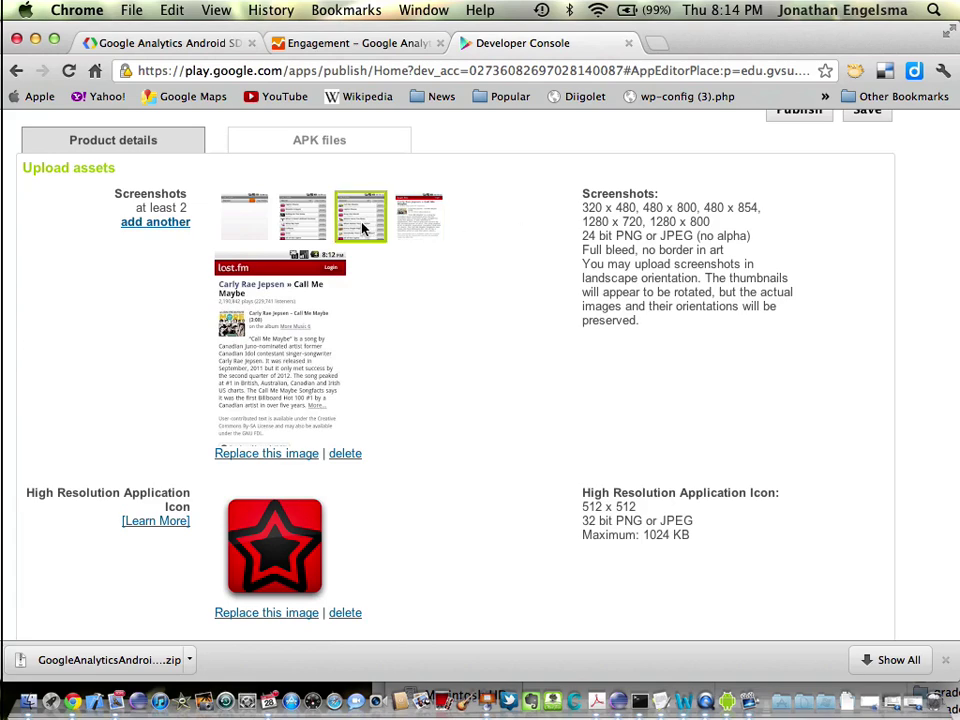
# Preview the first, second and new fourth screenshots, then scroll down the listing.
pyautogui.click(300, 218)
pyautogui.click(252, 220)
pyautogui.click(436, 220)
pyautogui.scroll(-5, 464, 518)
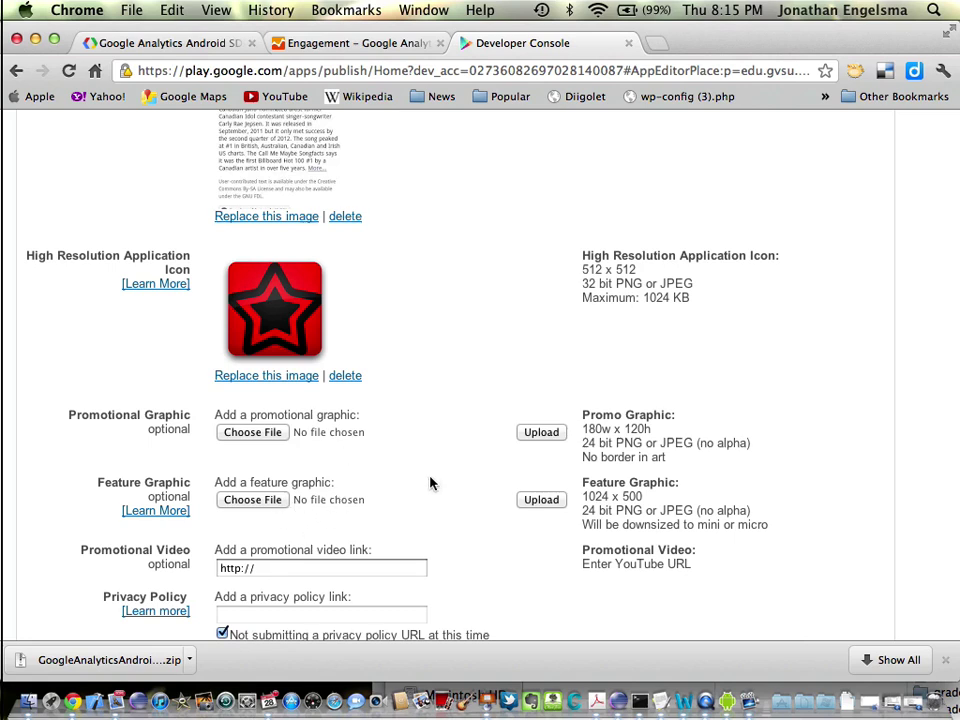
pyautogui.scroll(-2, 430, 483)
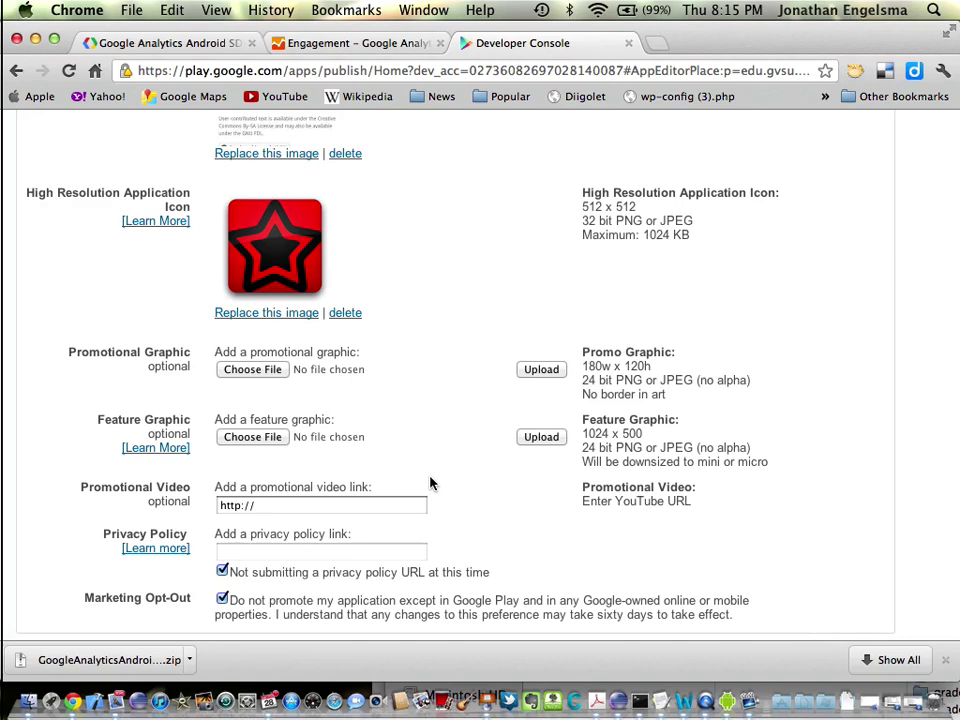
pyautogui.scroll(-1, 430, 483)
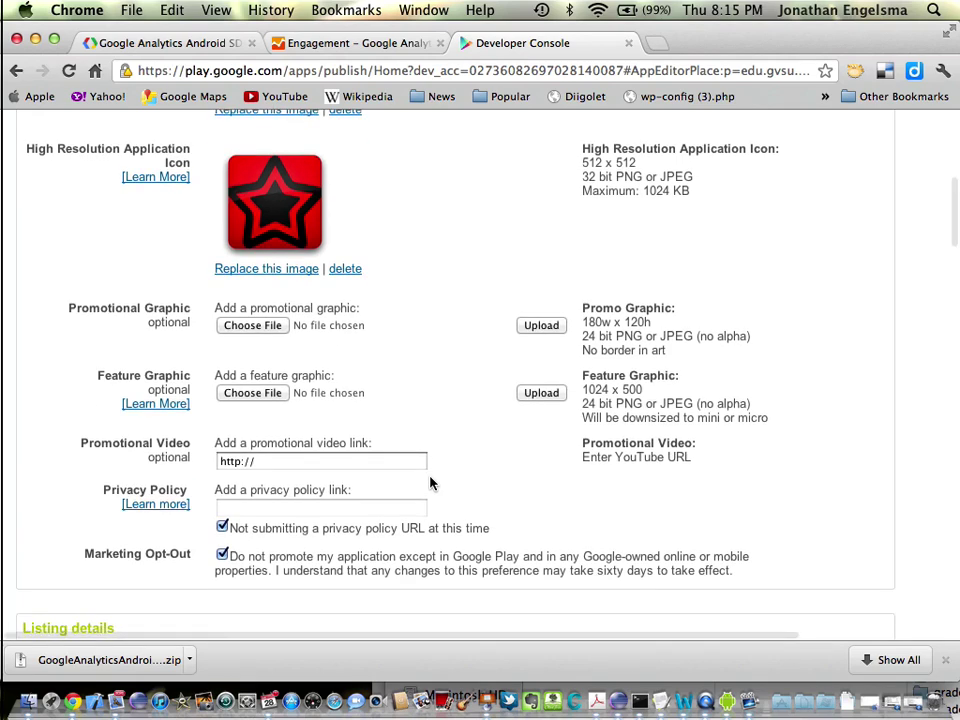
pyautogui.scroll(-1, 430, 483)
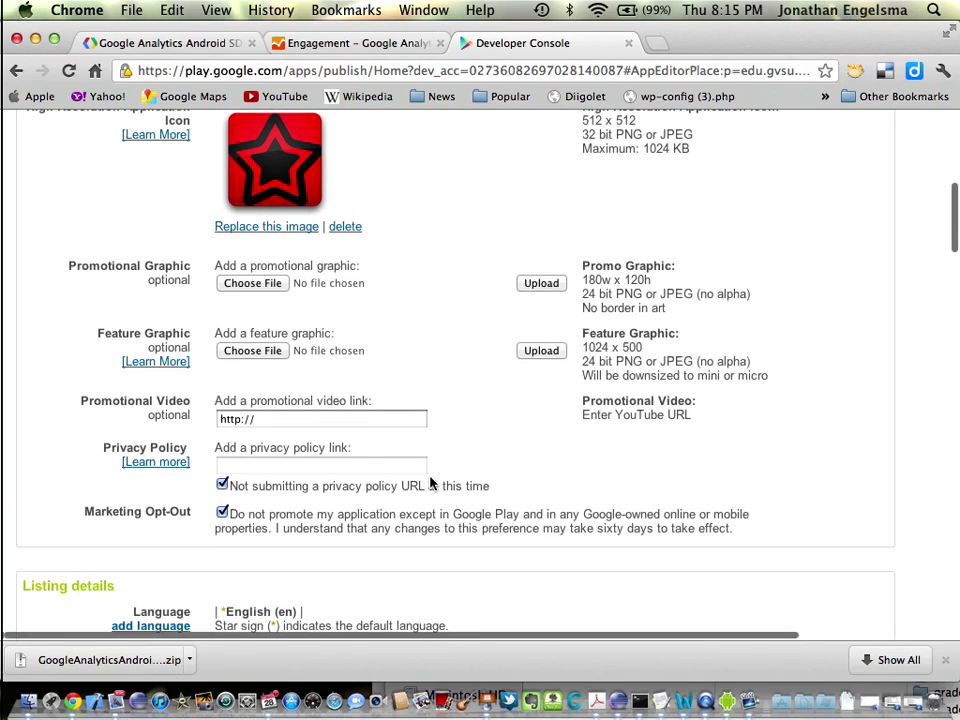
# Load google.com/play in a new browser tab.
pyautogui.click(657, 43)
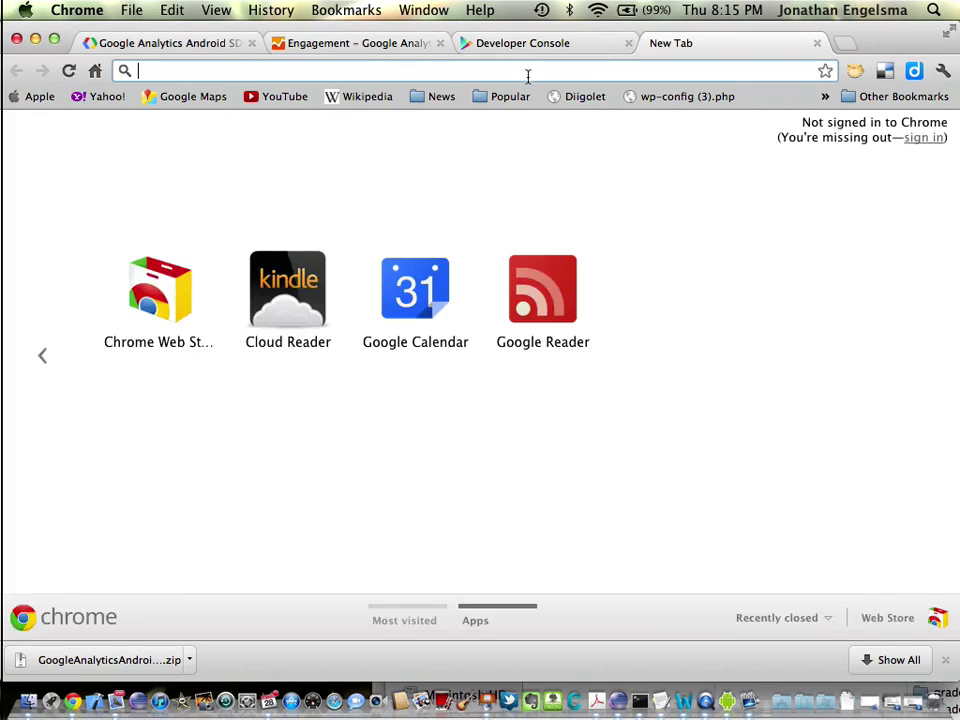
pyautogui.write('goo')
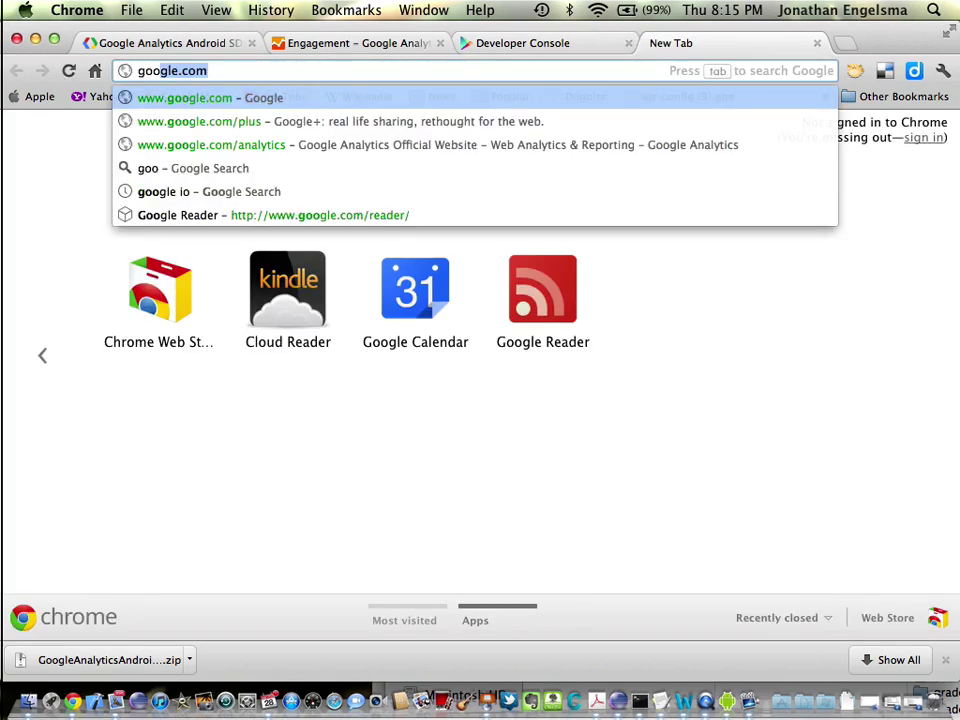
pyautogui.write('gle.com.p')
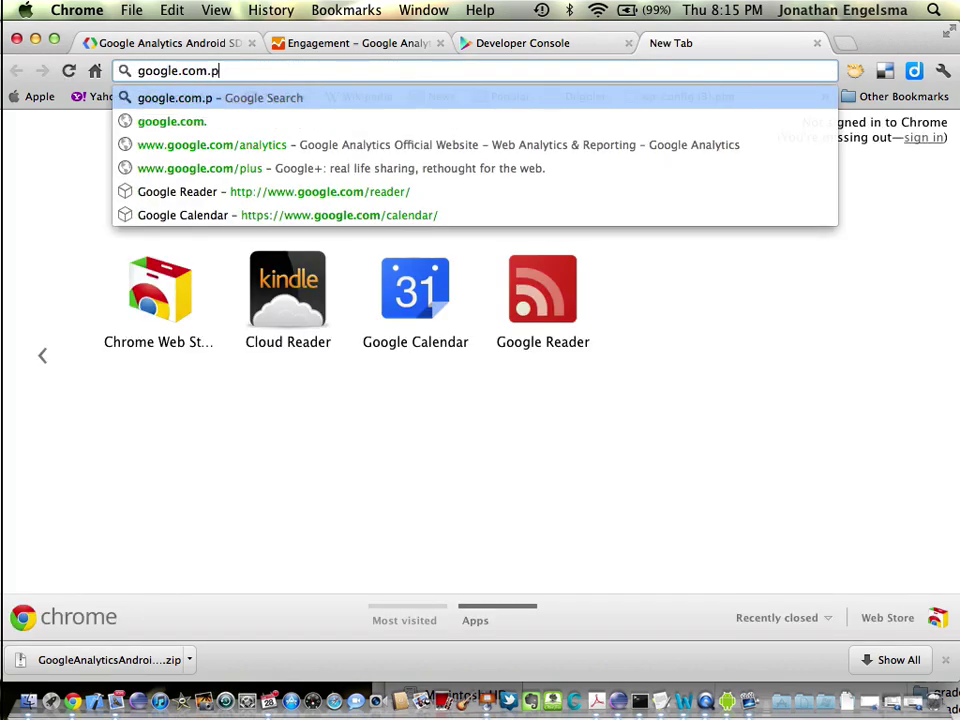
pyautogui.write('lay')
pyautogui.press('BackSpace')
pyautogui.press('BackSpace')
pyautogui.press('BackSpace')
pyautogui.press('BackSpace')
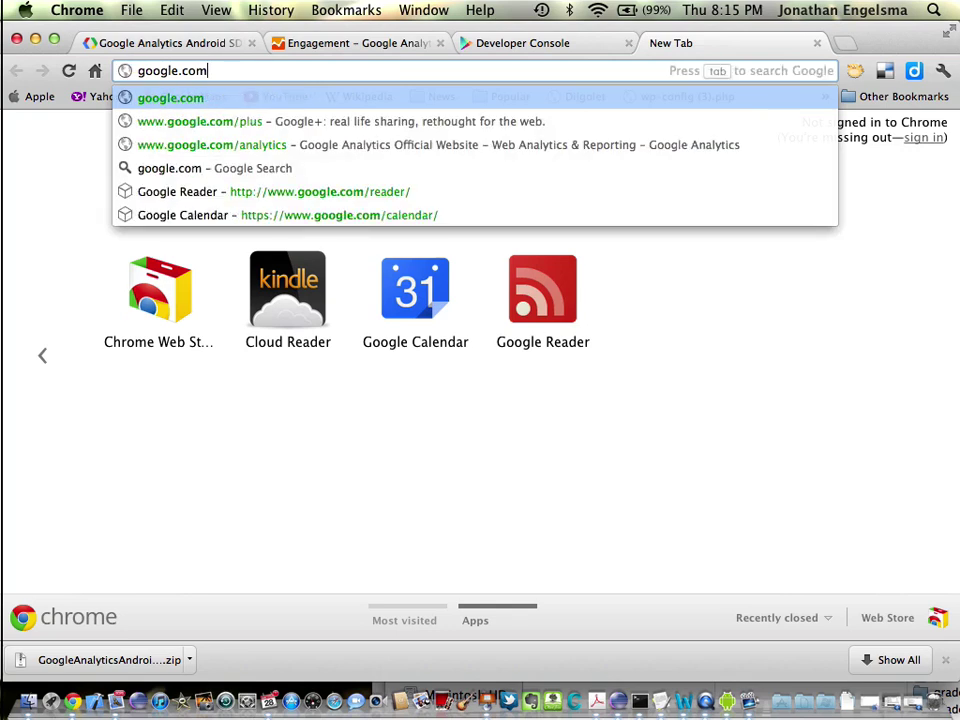
pyautogui.write('pl')
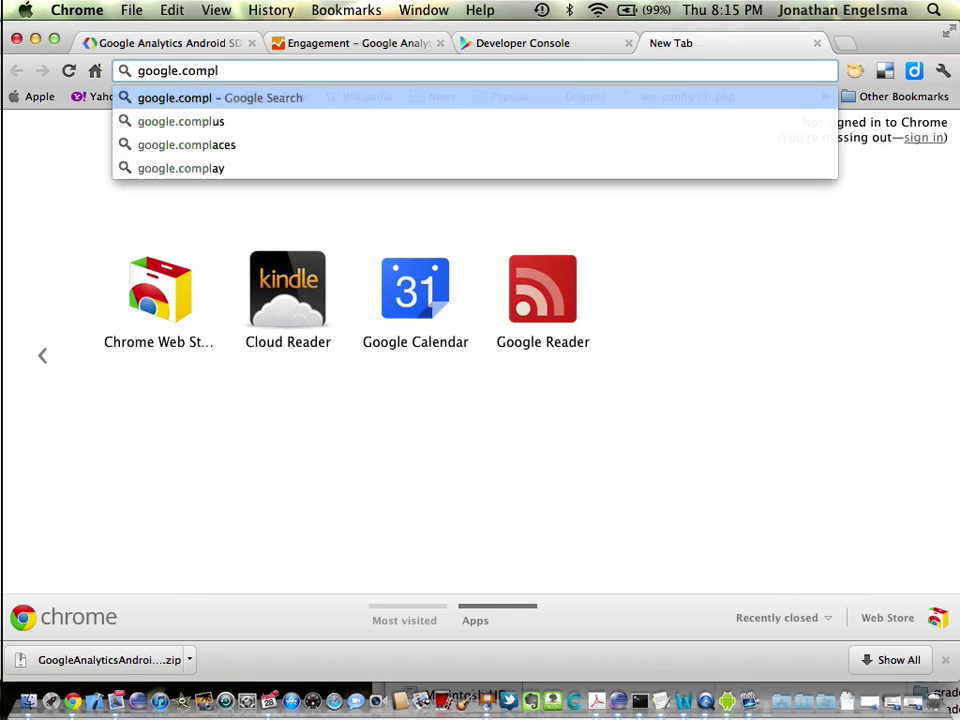
pyautogui.press('BackSpace')
pyautogui.press('BackSpace')
pyautogui.write('/pla')
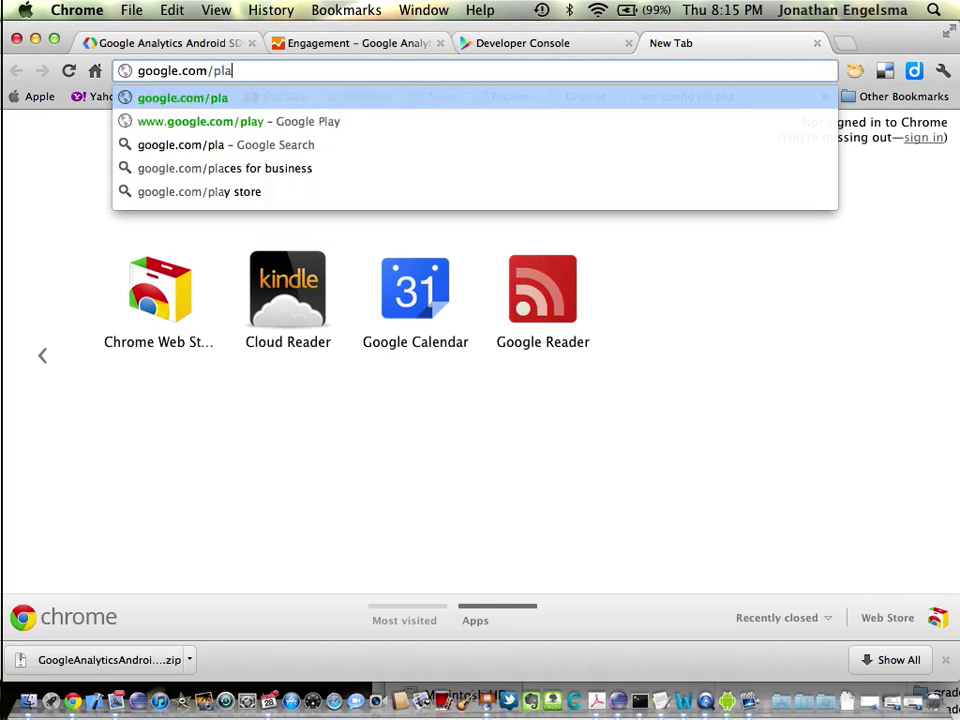
pyautogui.write('y')
pyautogui.press('Return')
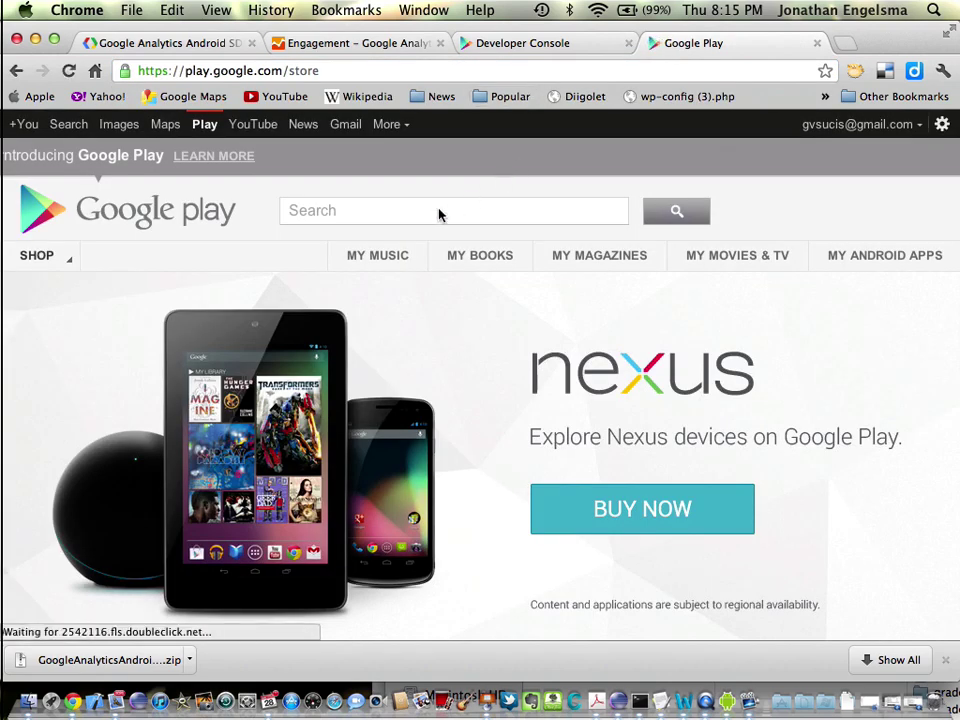
# Search the store for gvsu and browse the myGV app's store page.
pyautogui.click(411, 214)
pyautogui.write('gvsu')
pyautogui.press('Return')
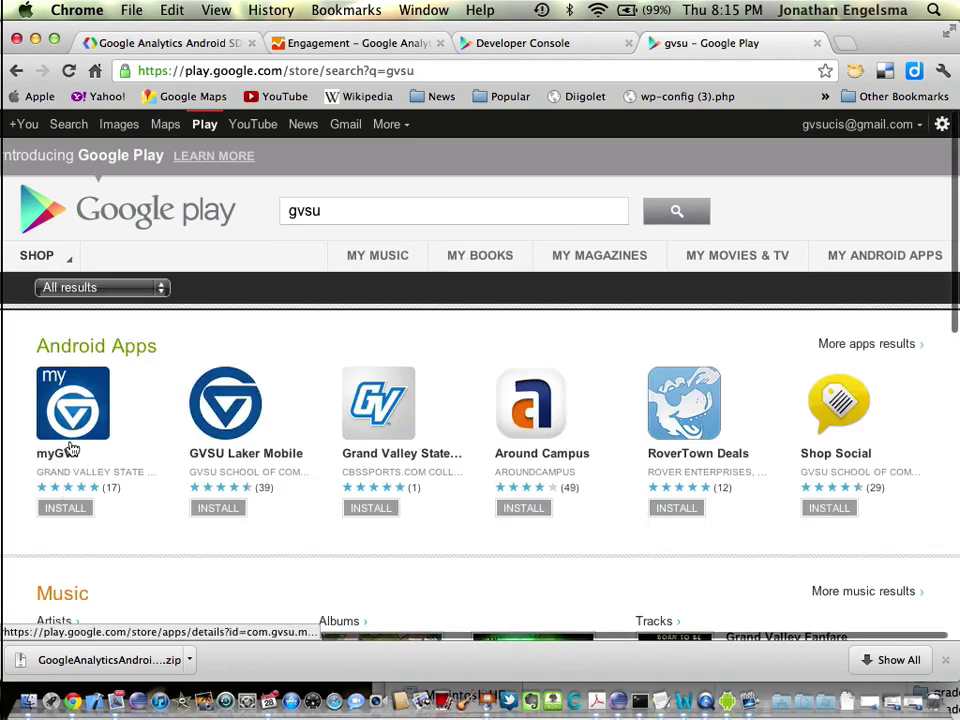
pyautogui.click(72, 466)
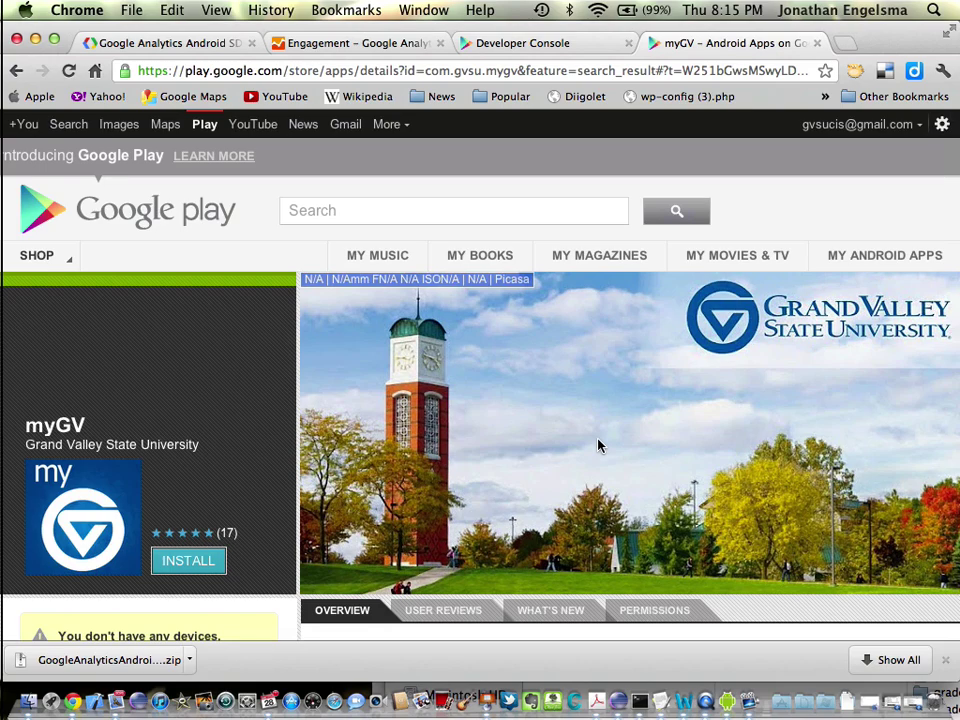
pyautogui.scroll(-5, 392, 615)
pyautogui.scroll(2, 392, 615)
pyautogui.scroll(2, 392, 615)
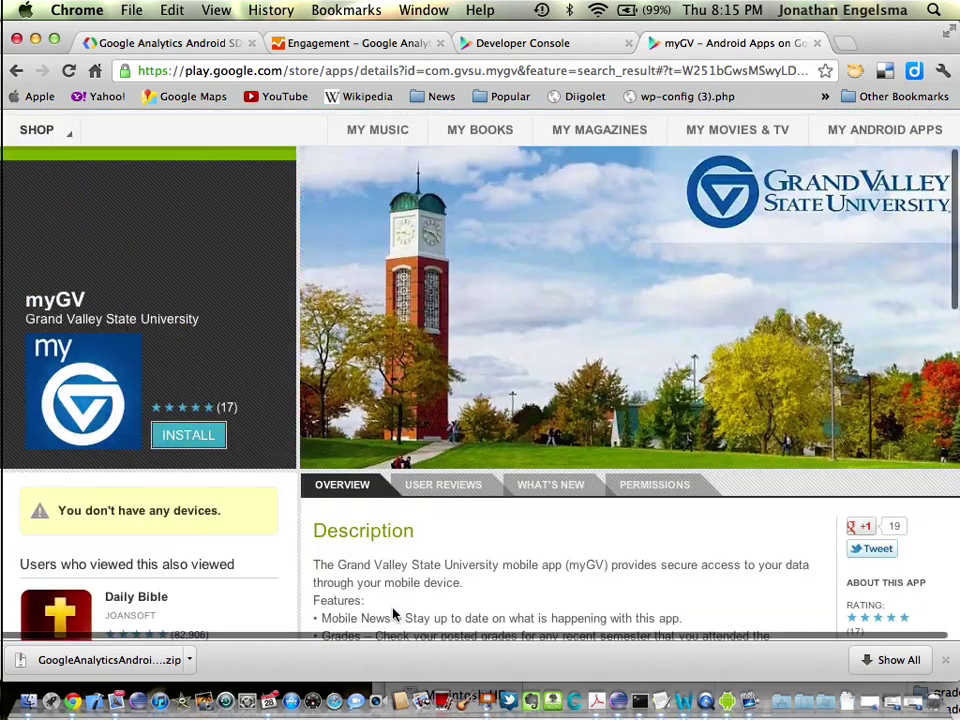
pyautogui.scroll(-1, 394, 615)
pyautogui.scroll(2, 394, 615)
pyautogui.scroll(-3, 394, 615)
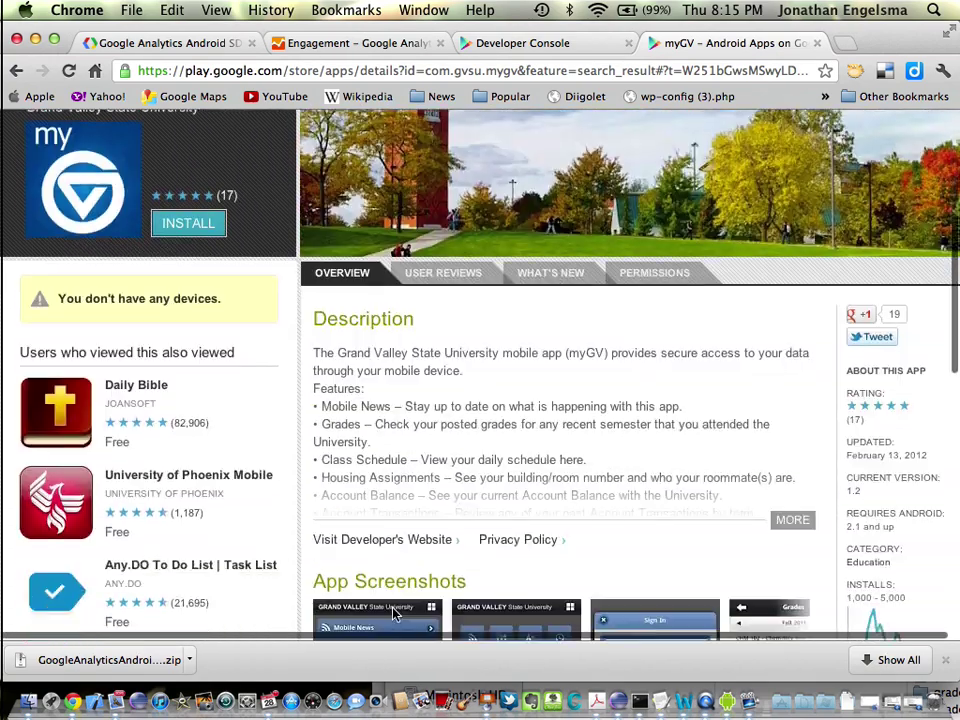
pyautogui.scroll(-2, 394, 615)
pyautogui.scroll(-3, 394, 615)
pyautogui.scroll(-4, 393, 608)
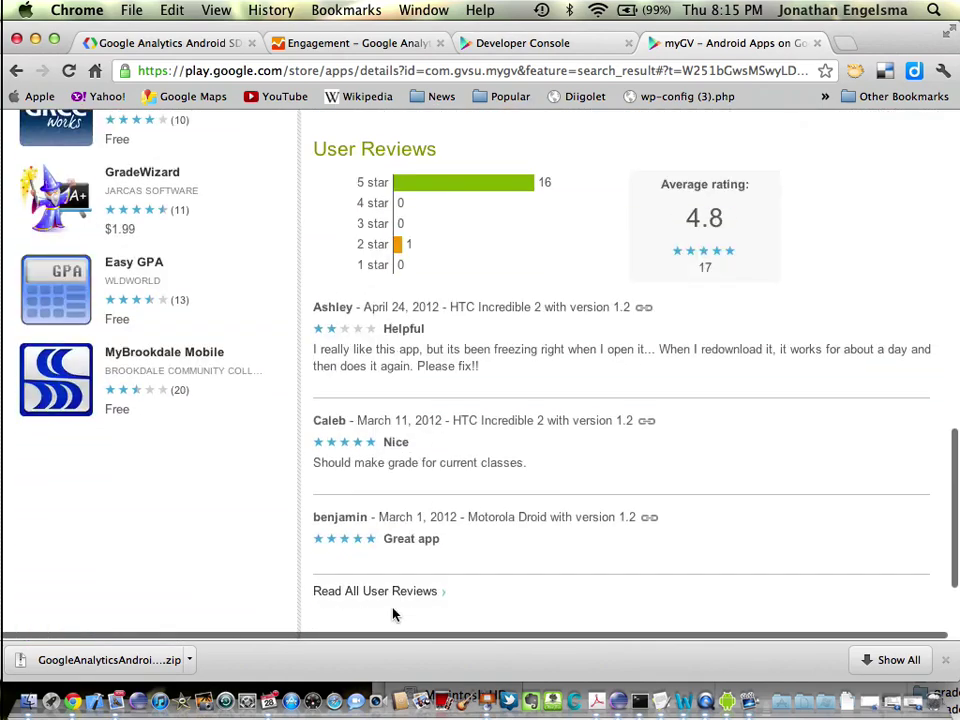
pyautogui.scroll(7, 394, 612)
pyautogui.scroll(3, 395, 614)
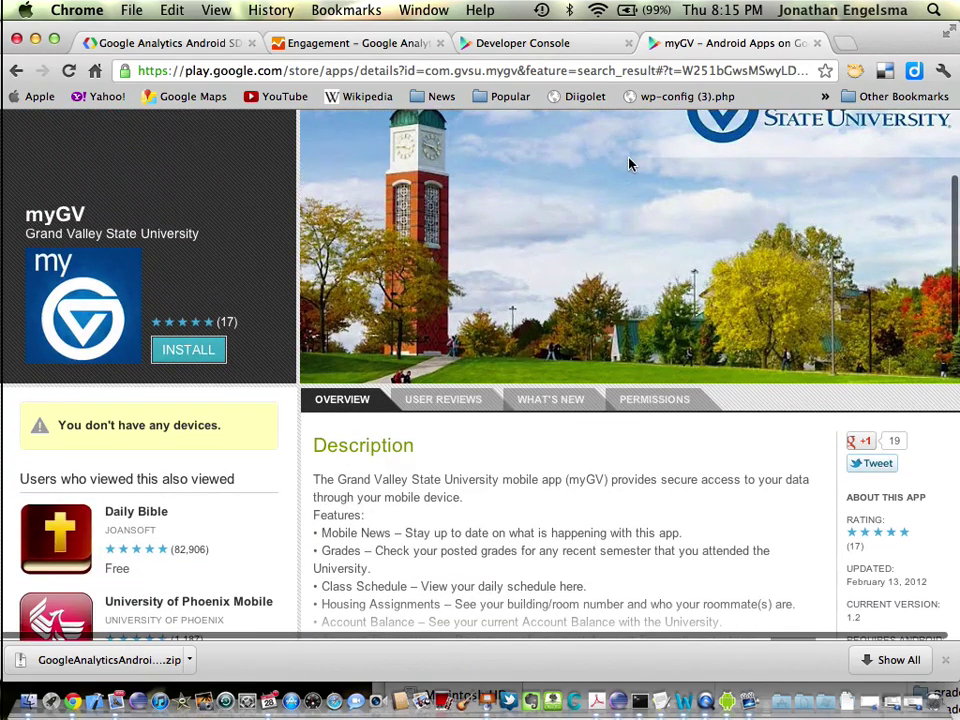
pyautogui.scroll(2, 630, 163)
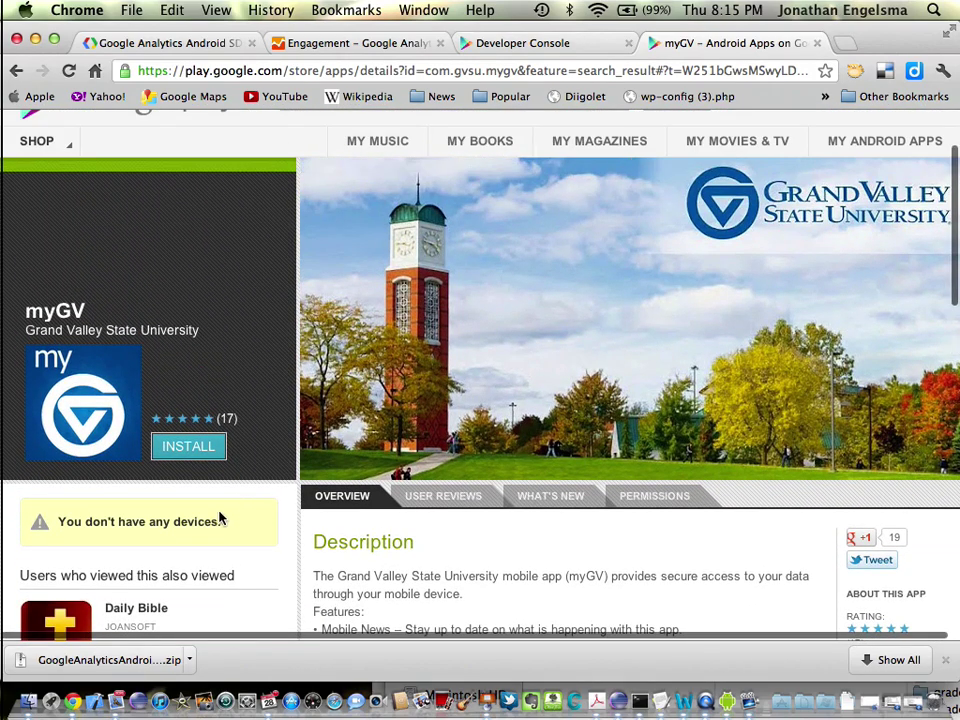
# View the myGV app's user reviews and its what's new section.
pyautogui.click(441, 497)
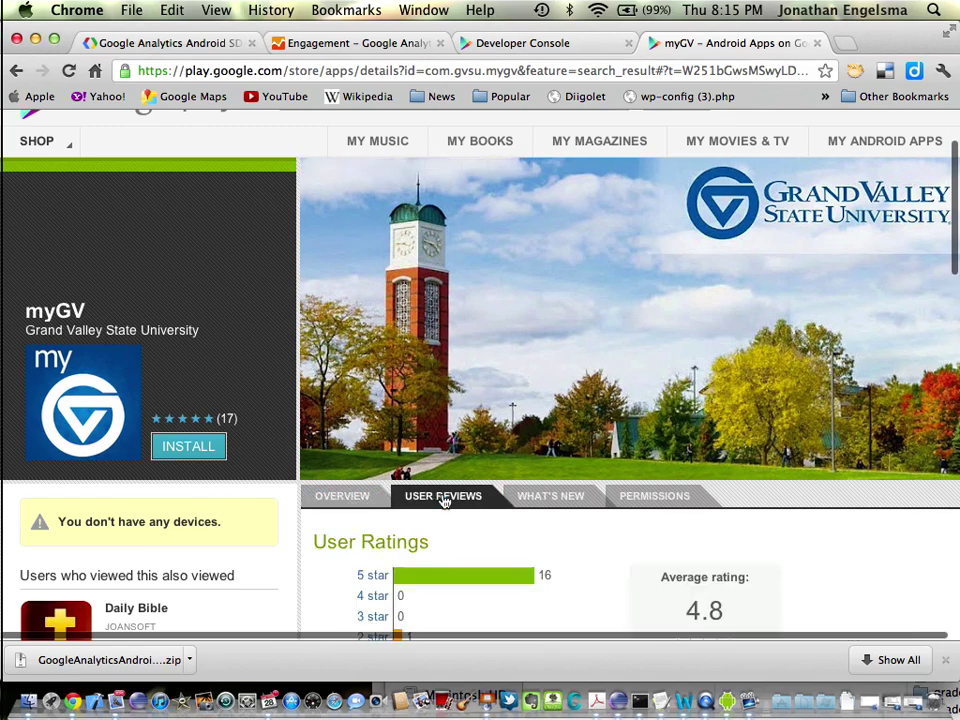
pyautogui.scroll(-2, 531, 427)
pyautogui.click(548, 384)
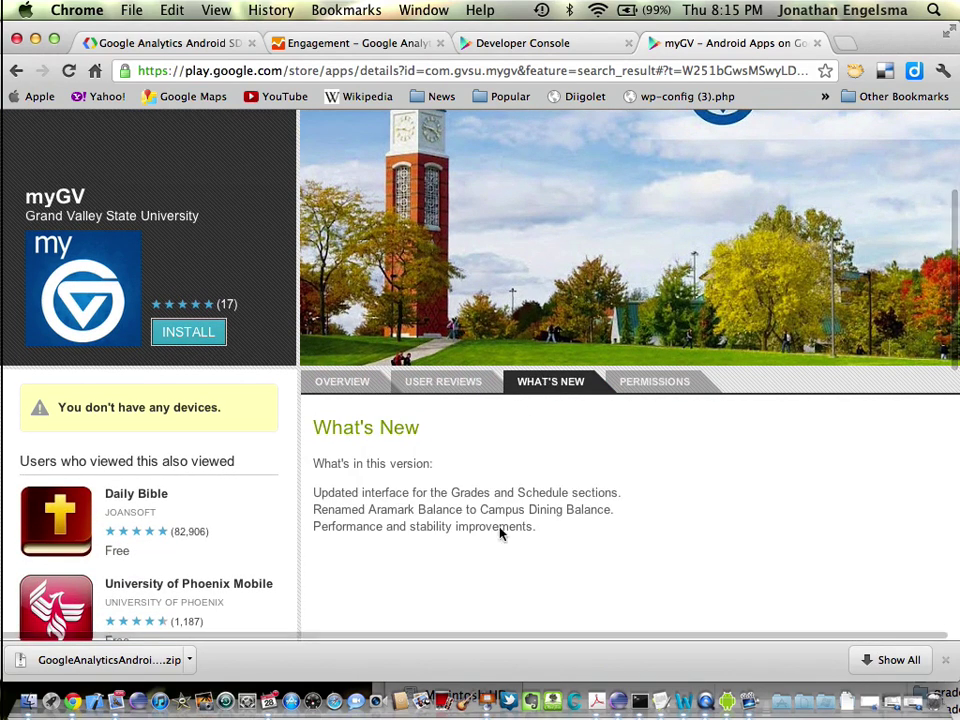
pyautogui.scroll(-5, 500, 534)
pyautogui.scroll(3, 500, 534)
pyautogui.scroll(5, 500, 534)
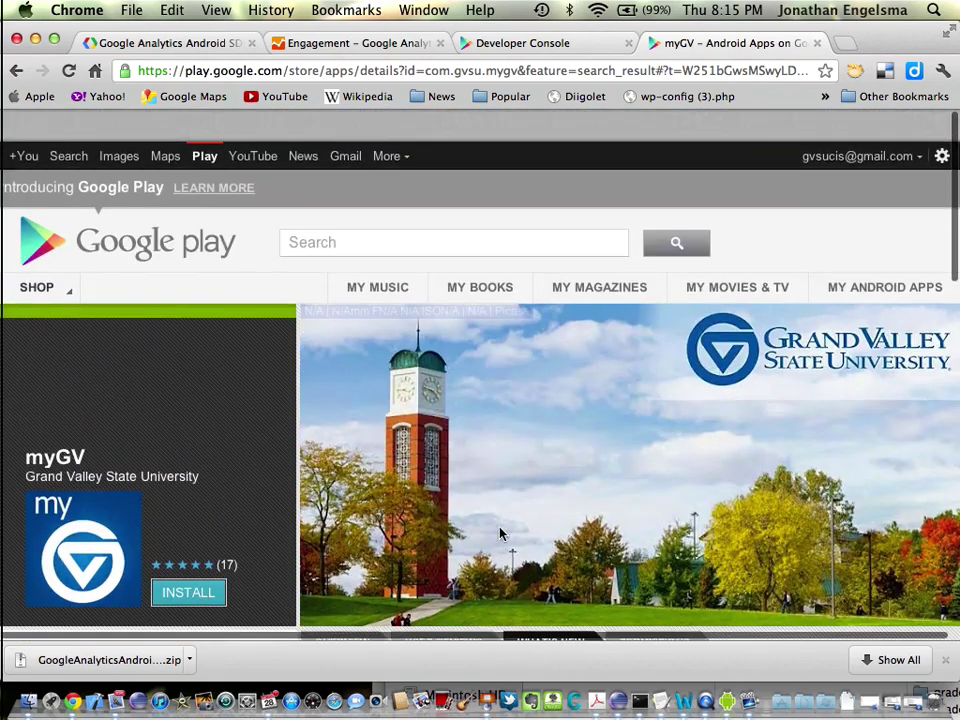
# Replace the last Recent Changes lines with "This app hasn't changed much." and "Updateing is fun.".
pyautogui.click(550, 50)
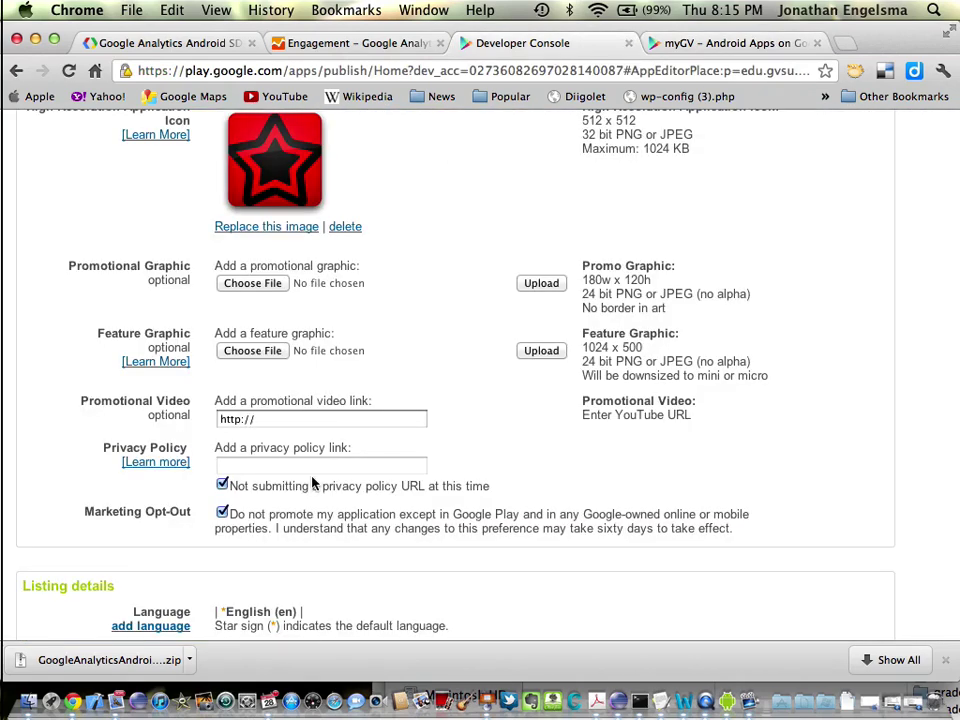
pyautogui.scroll(-1, 315, 484)
pyautogui.scroll(-2, 310, 483)
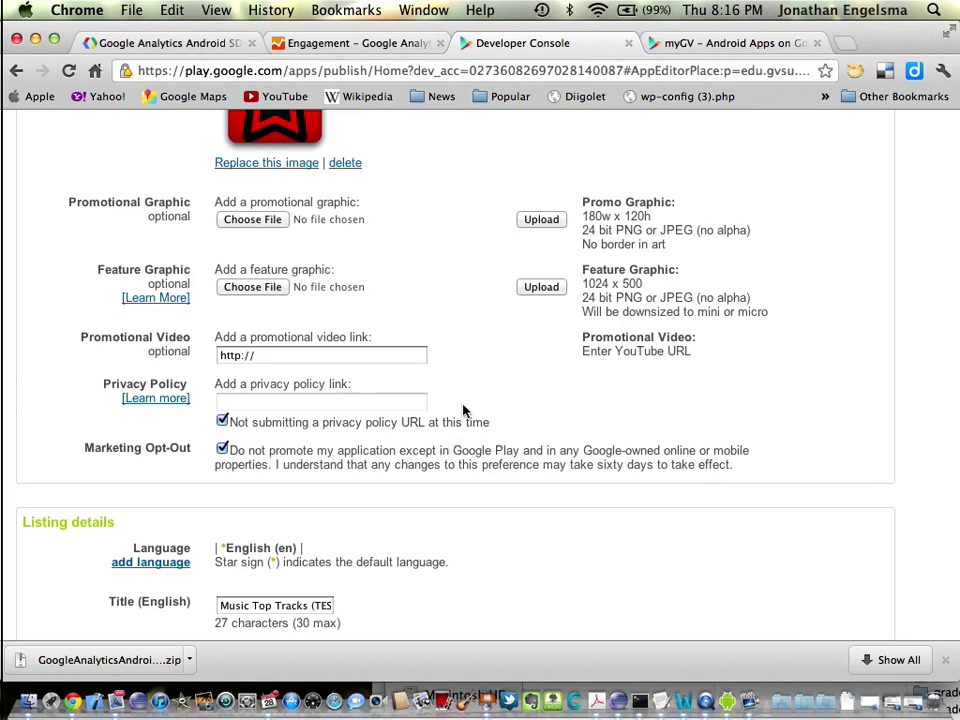
pyautogui.scroll(-1, 463, 410)
pyautogui.scroll(-3, 463, 410)
pyautogui.scroll(-1, 463, 410)
pyautogui.scroll(-5, 370, 492)
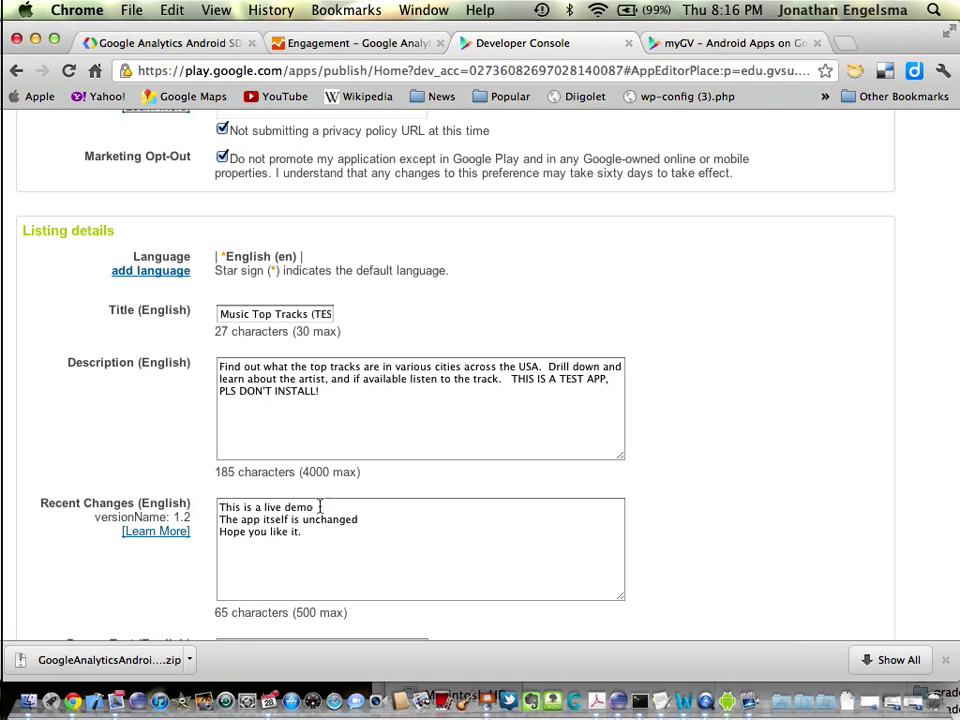
pyautogui.moveTo(309, 536); pyautogui.dragTo(266, 532)
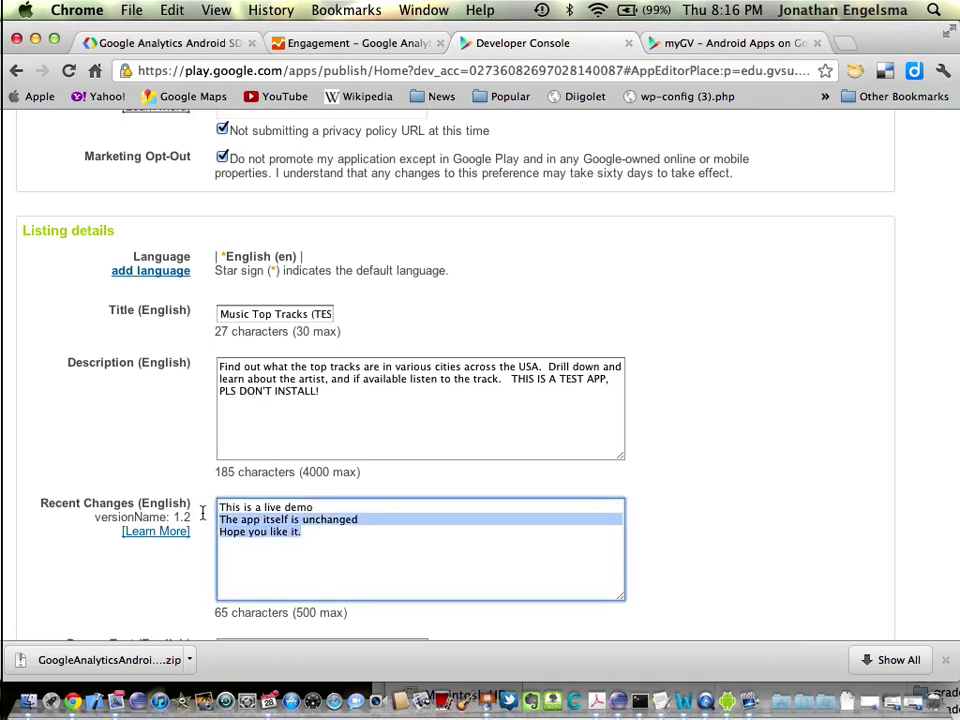
pyautogui.write("This app hasn't changed much.")
pyautogui.press('Return')
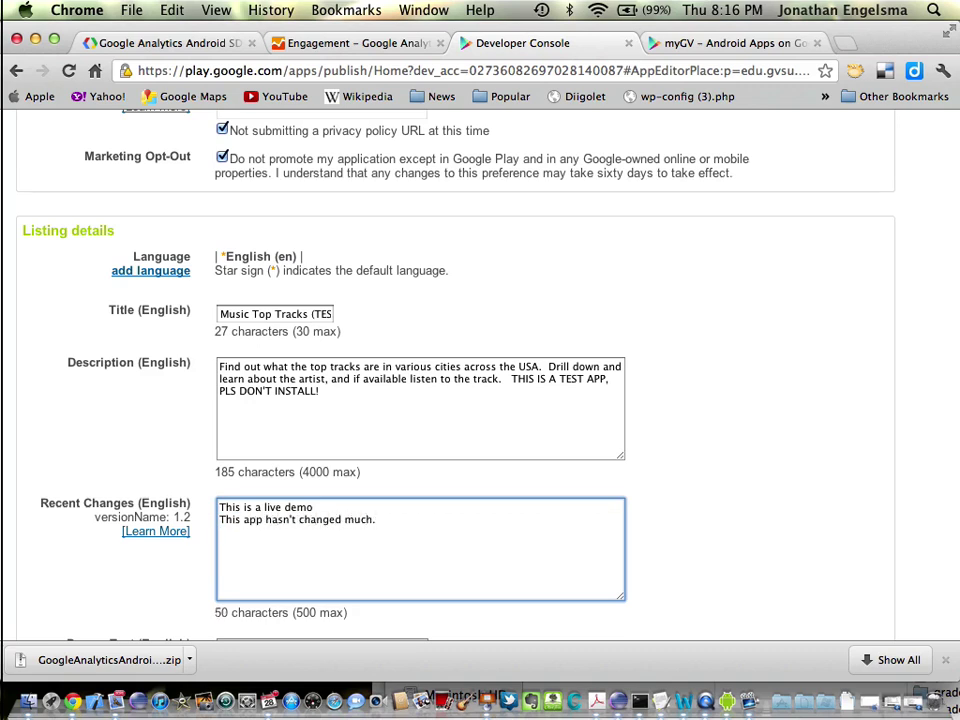
pyautogui.write('Updateing is fun.')
# Keep the application type as Applications and the category as Music & Audio.
pyautogui.scroll(-3, 260, 450)
pyautogui.scroll(-2, 260, 450)
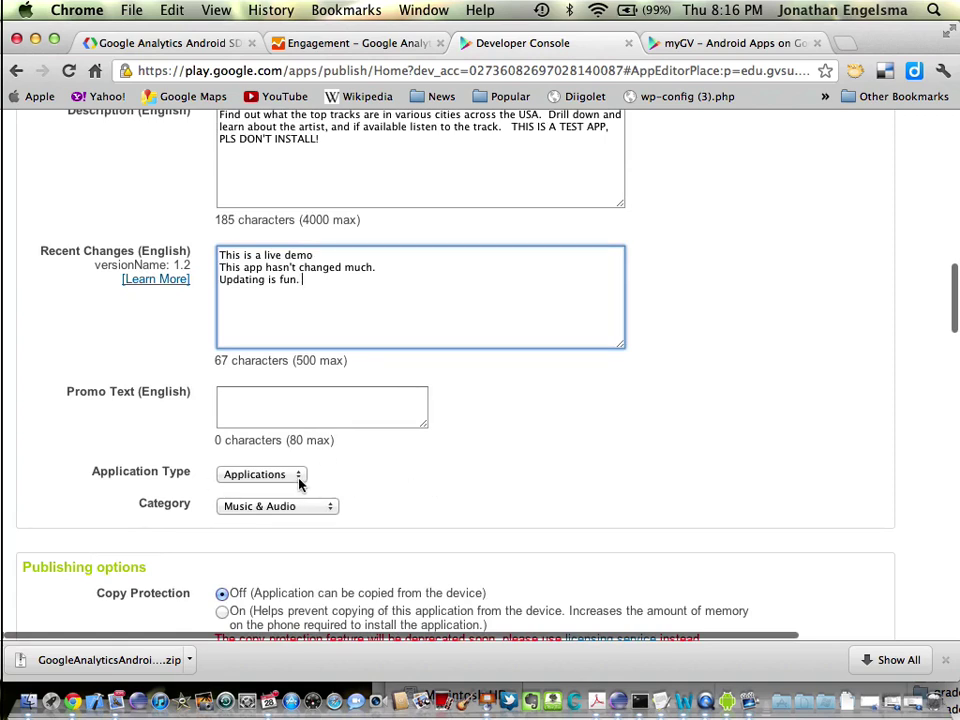
pyautogui.click(297, 477)
pyautogui.click(295, 474)
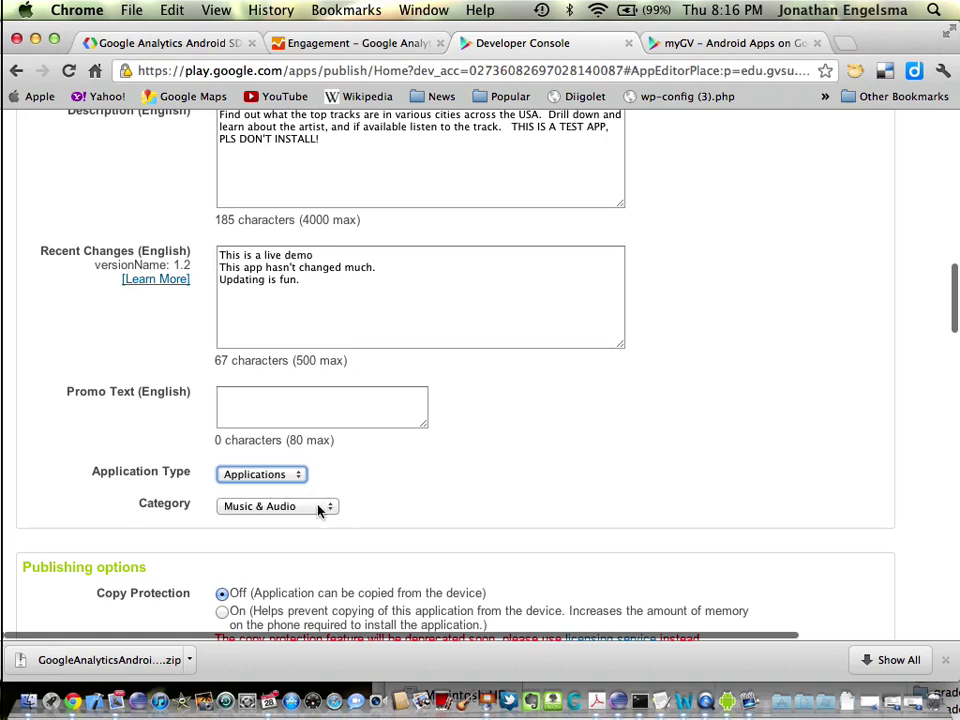
pyautogui.click(318, 510)
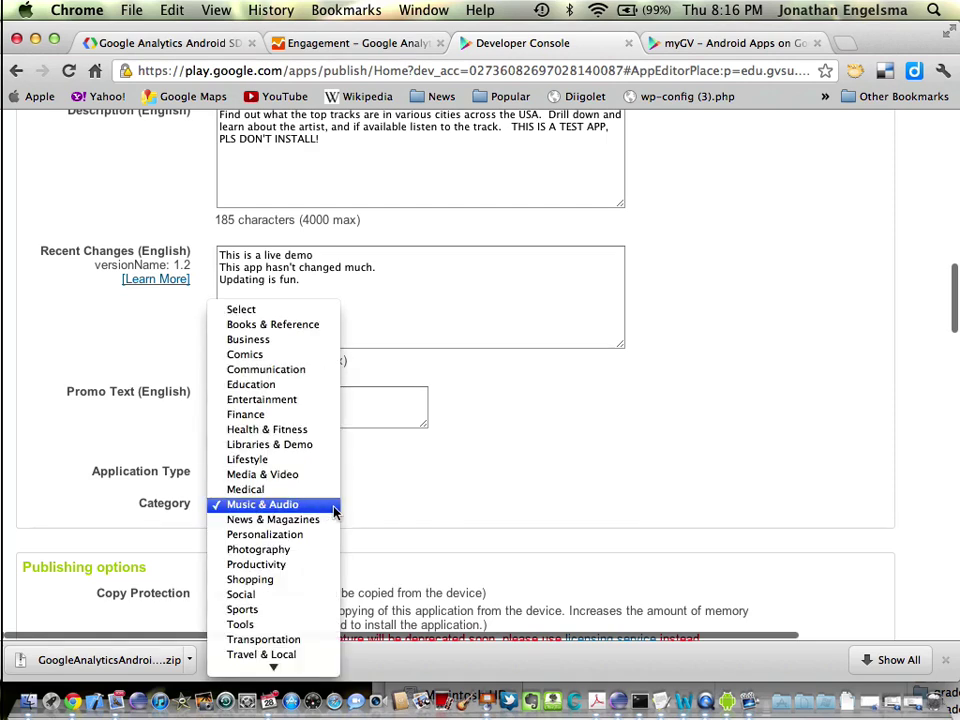
pyautogui.click(456, 503)
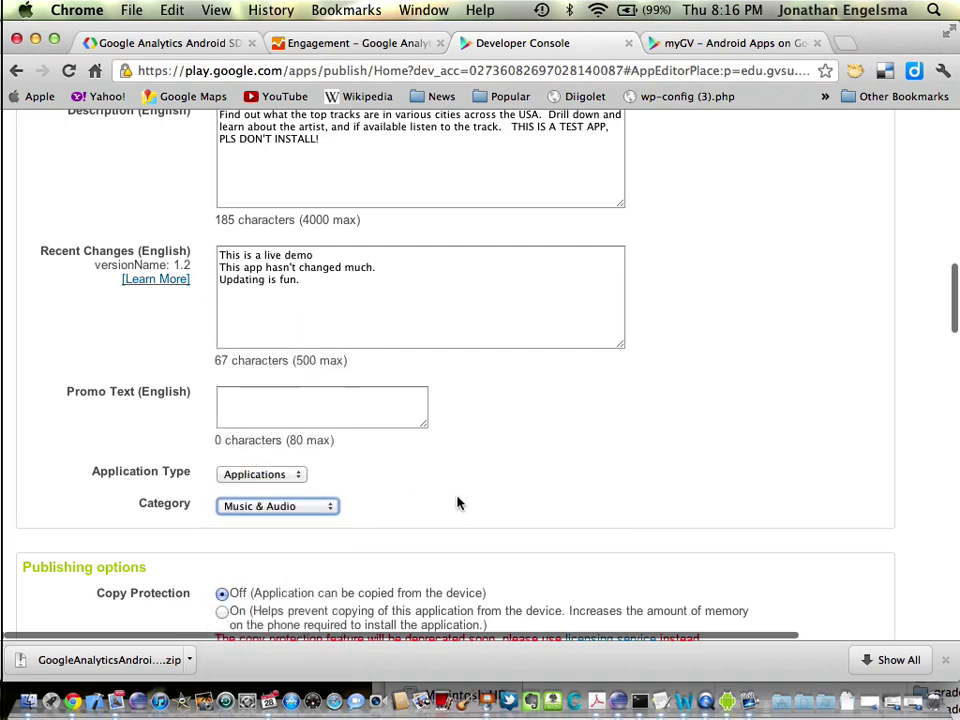
pyautogui.scroll(-2, 458, 503)
pyautogui.scroll(-3, 457, 502)
pyautogui.scroll(-3, 457, 502)
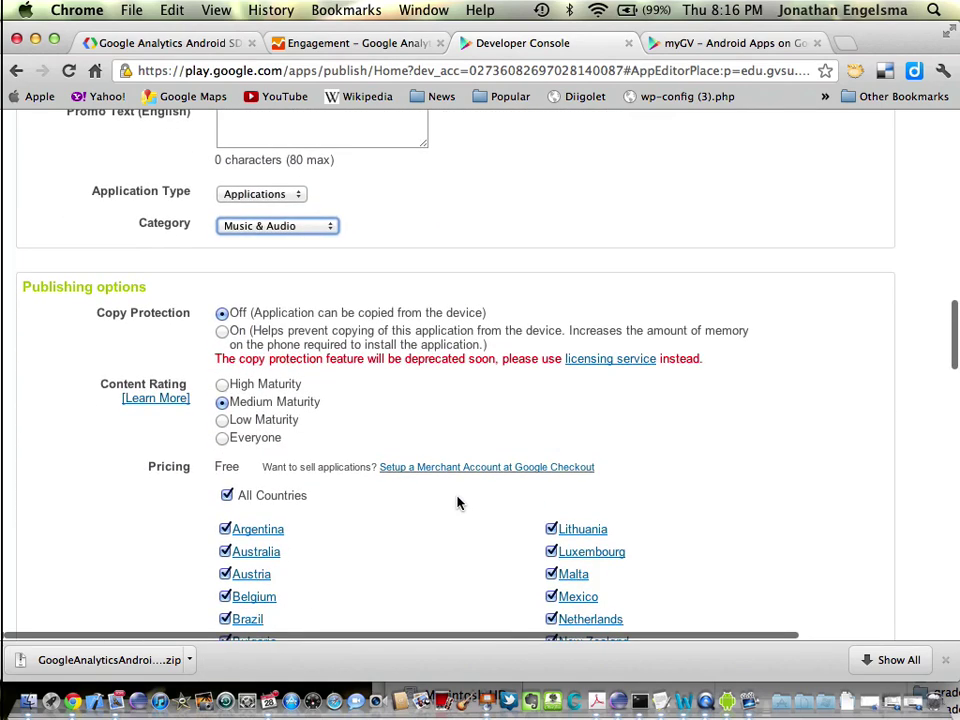
pyautogui.scroll(-2, 457, 502)
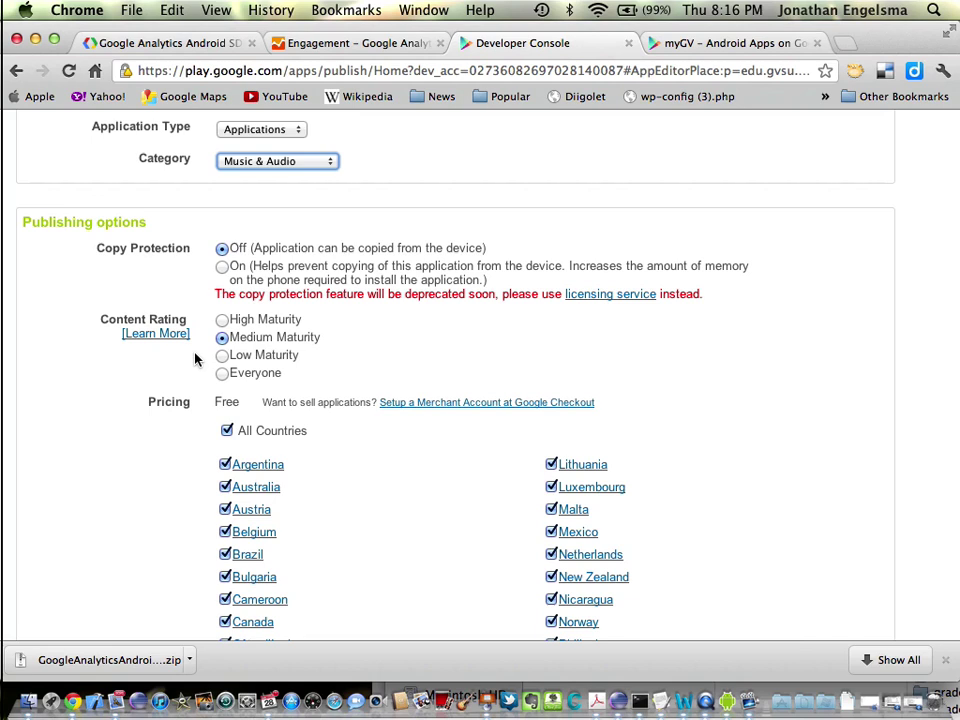
pyautogui.scroll(-2, 288, 430)
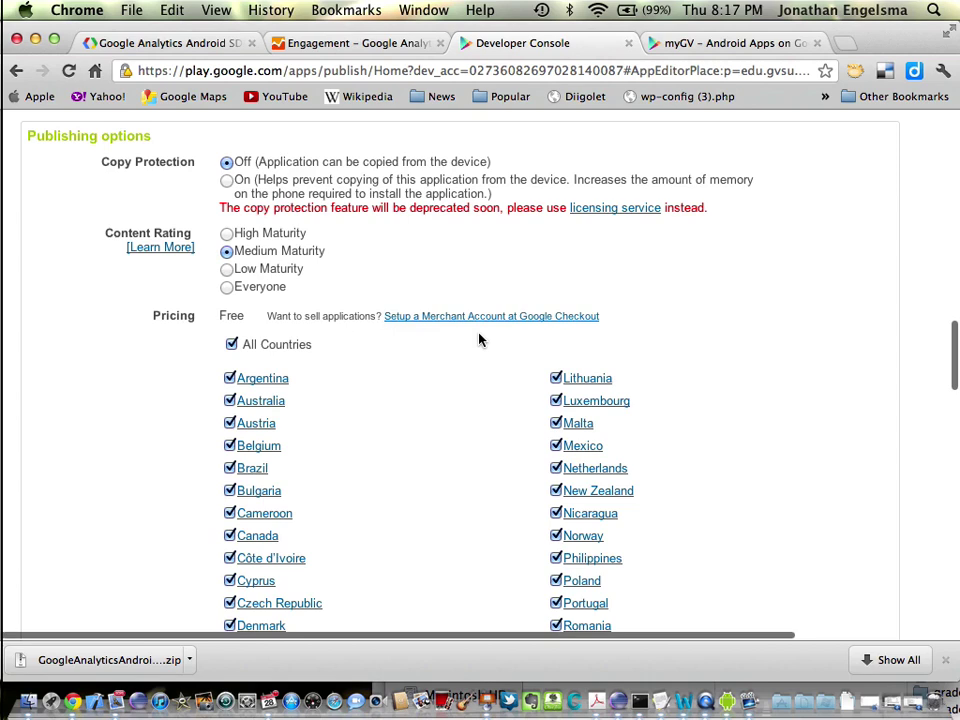
pyautogui.scroll(-1, 480, 339)
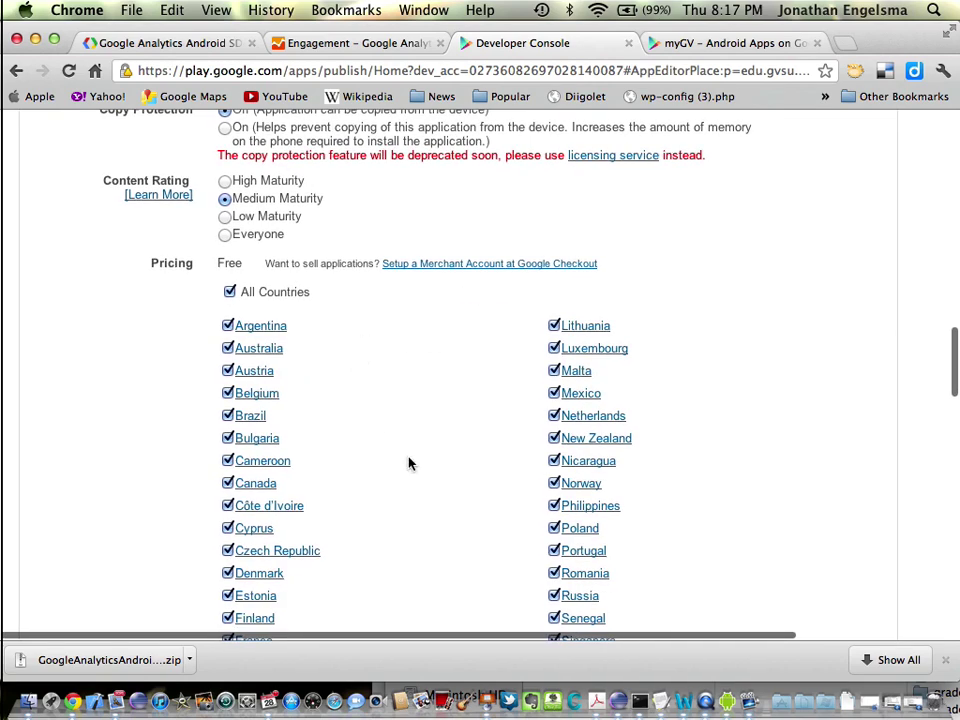
pyautogui.scroll(-4, 408, 462)
pyautogui.scroll(-1, 408, 462)
pyautogui.scroll(-2, 408, 462)
pyautogui.scroll(-2, 408, 462)
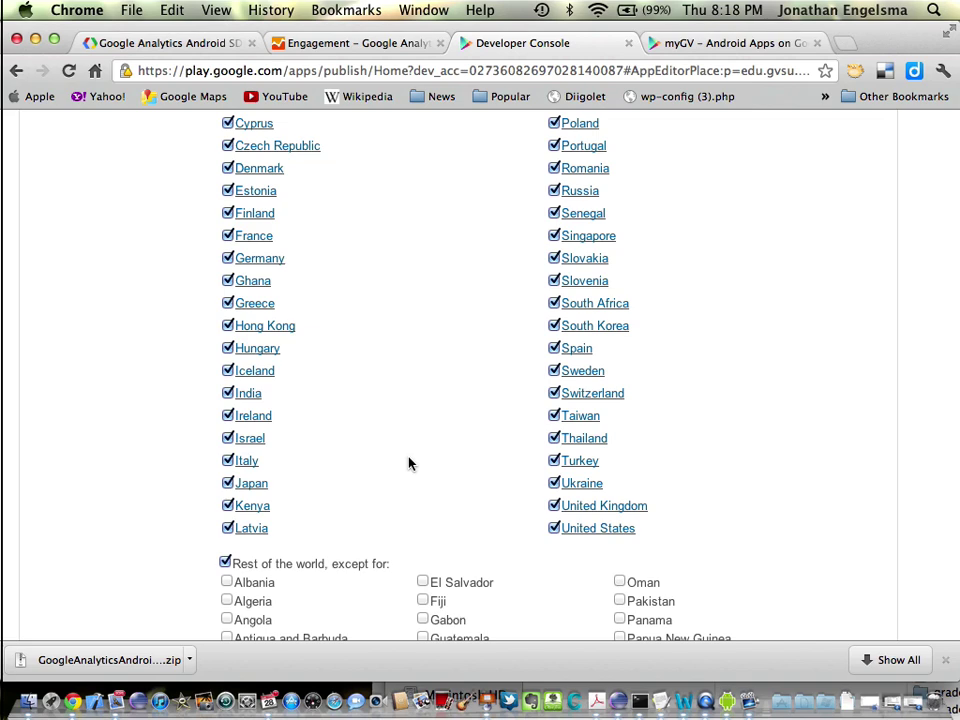
# Scroll down to the bottom of the console edit page and back up.
pyautogui.scroll(-2, 408, 463)
pyautogui.scroll(-3, 408, 463)
pyautogui.scroll(-8, 408, 463)
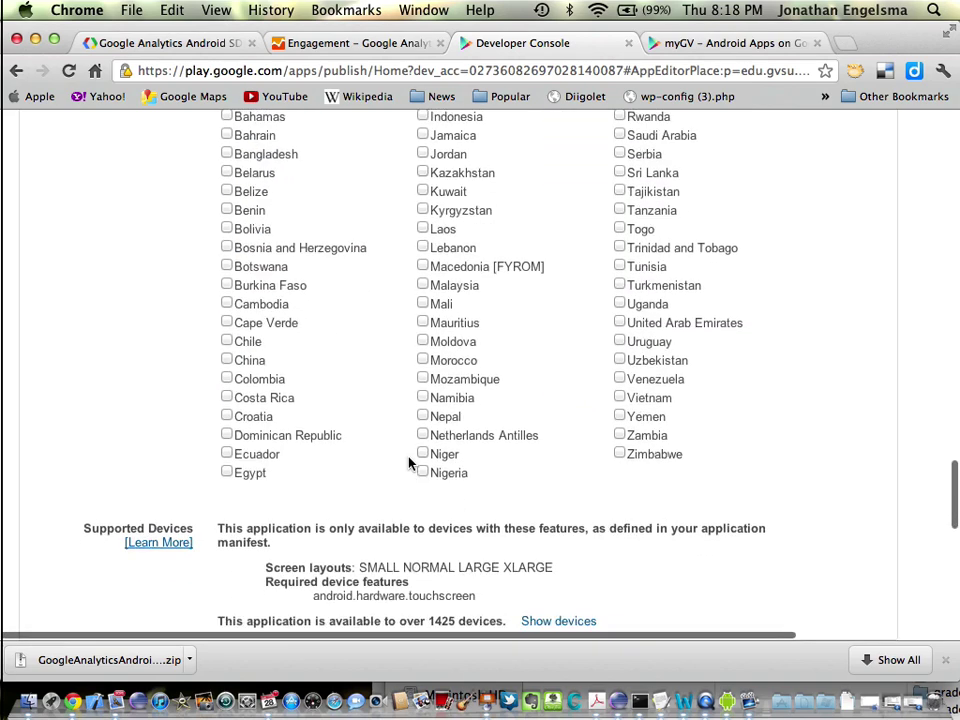
pyautogui.scroll(-5, 408, 463)
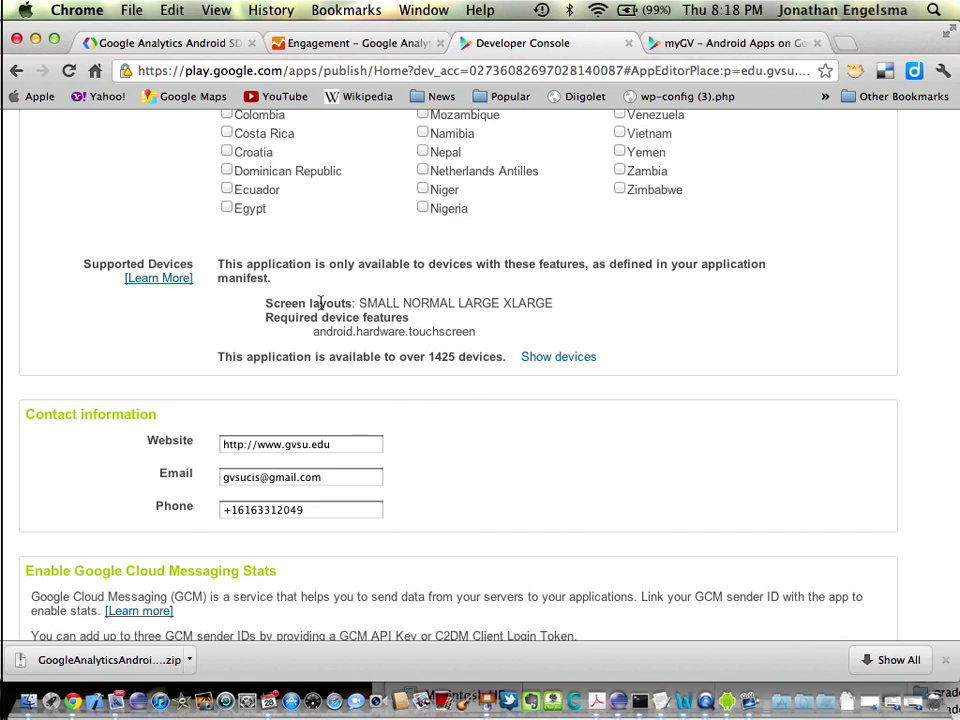
pyautogui.scroll(-1, 405, 415)
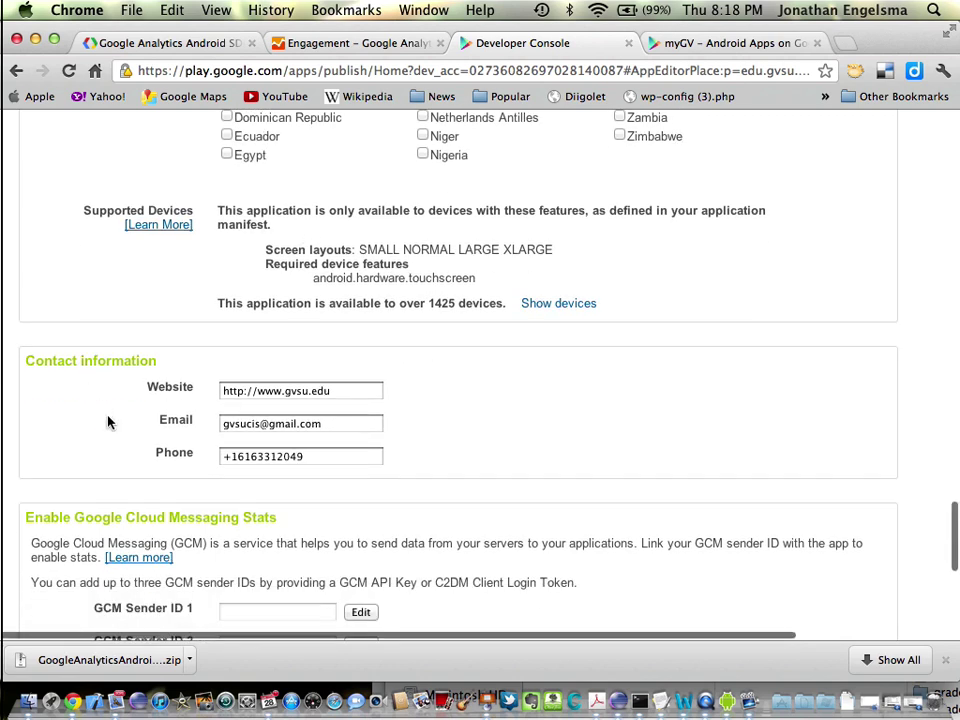
pyautogui.scroll(-1, 108, 422)
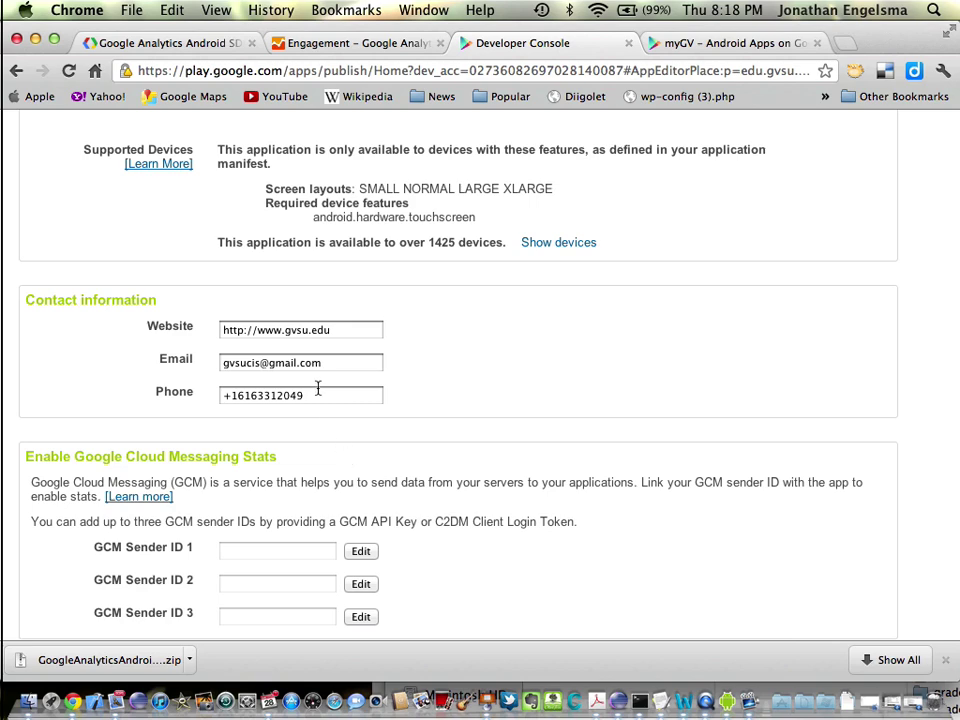
pyautogui.scroll(-3, 330, 449)
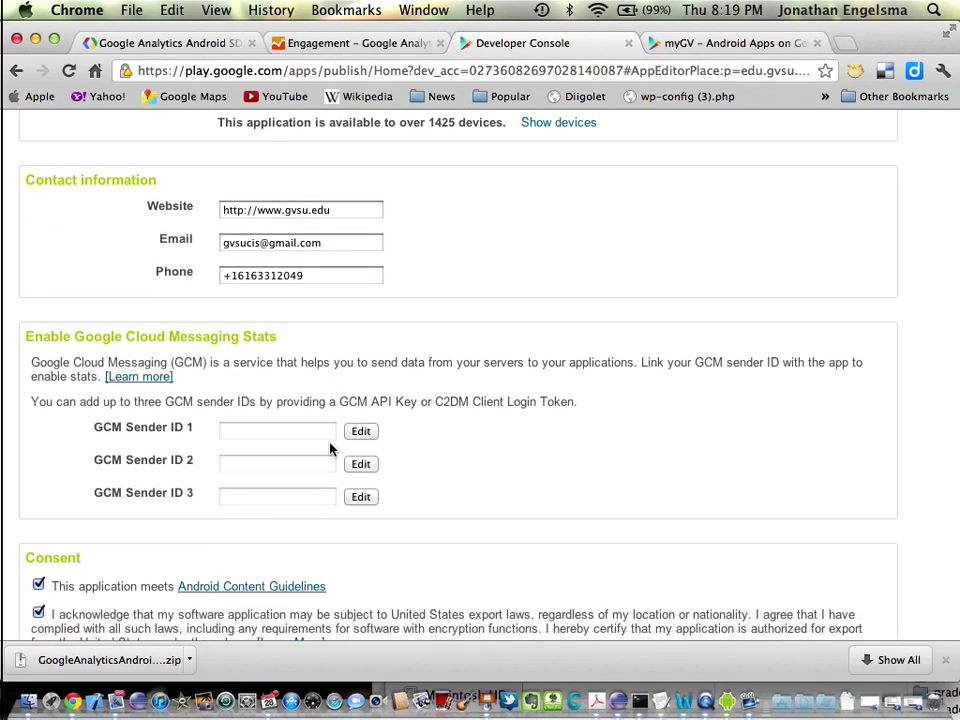
pyautogui.scroll(-1, 330, 449)
pyautogui.scroll(-1, 330, 449)
pyautogui.scroll(-1, 330, 449)
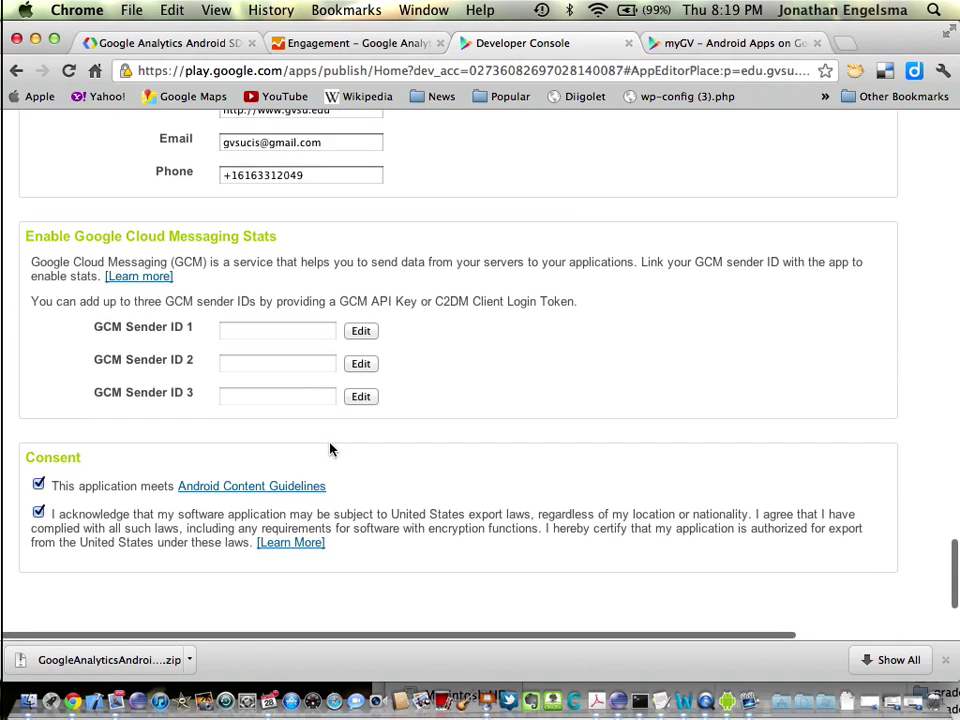
pyautogui.scroll(-2, 330, 449)
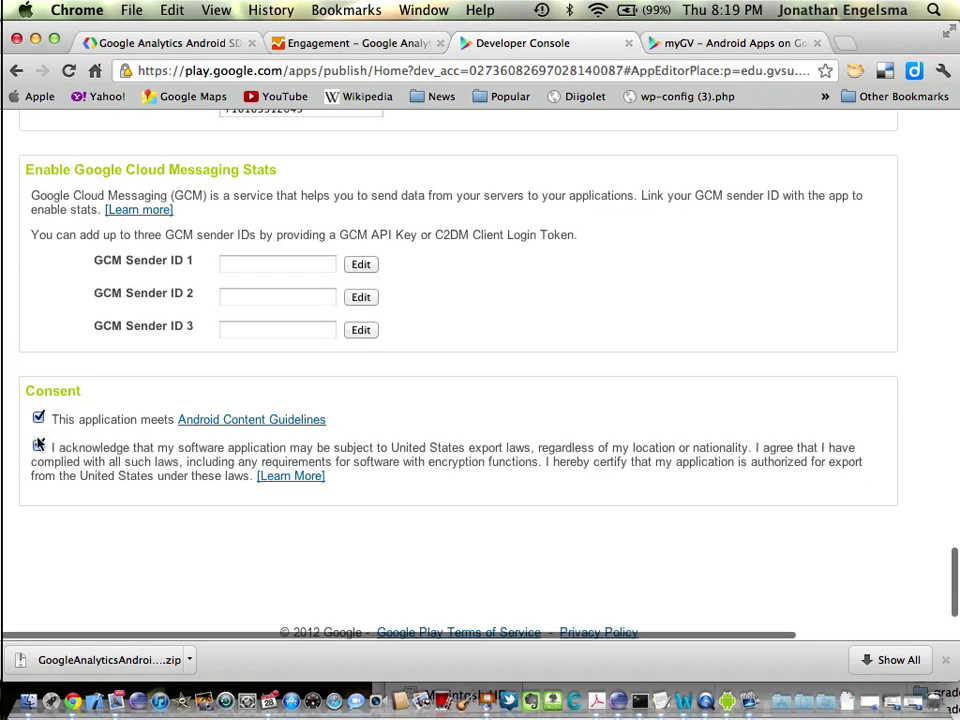
pyautogui.scroll(-2, 91, 496)
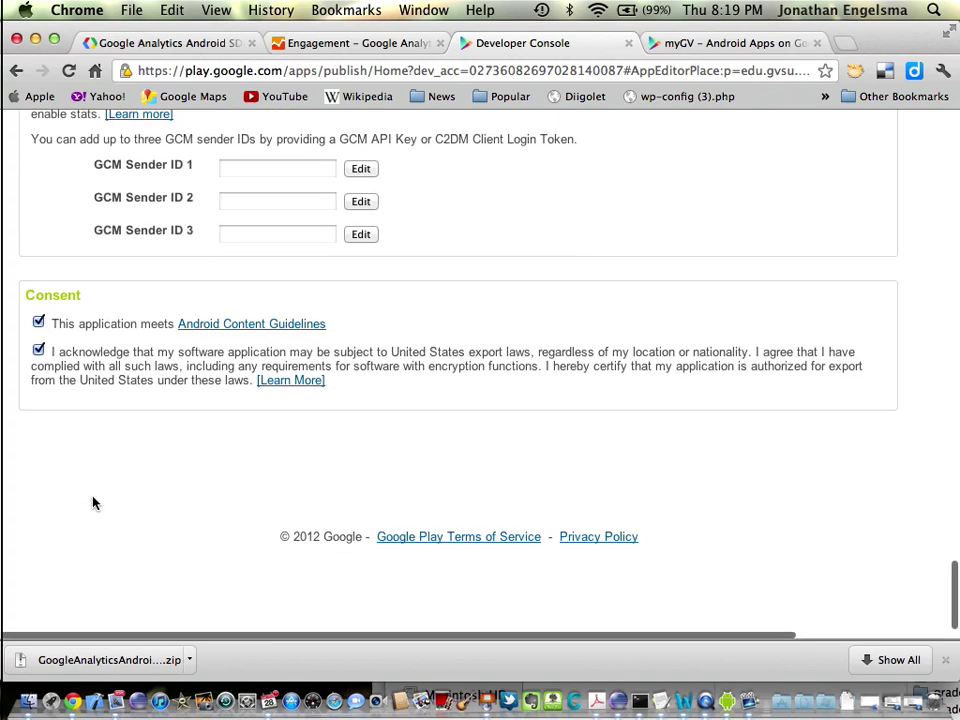
pyautogui.scroll(10, 92, 500)
pyautogui.scroll(10, 92, 502)
pyautogui.scroll(5, 92, 502)
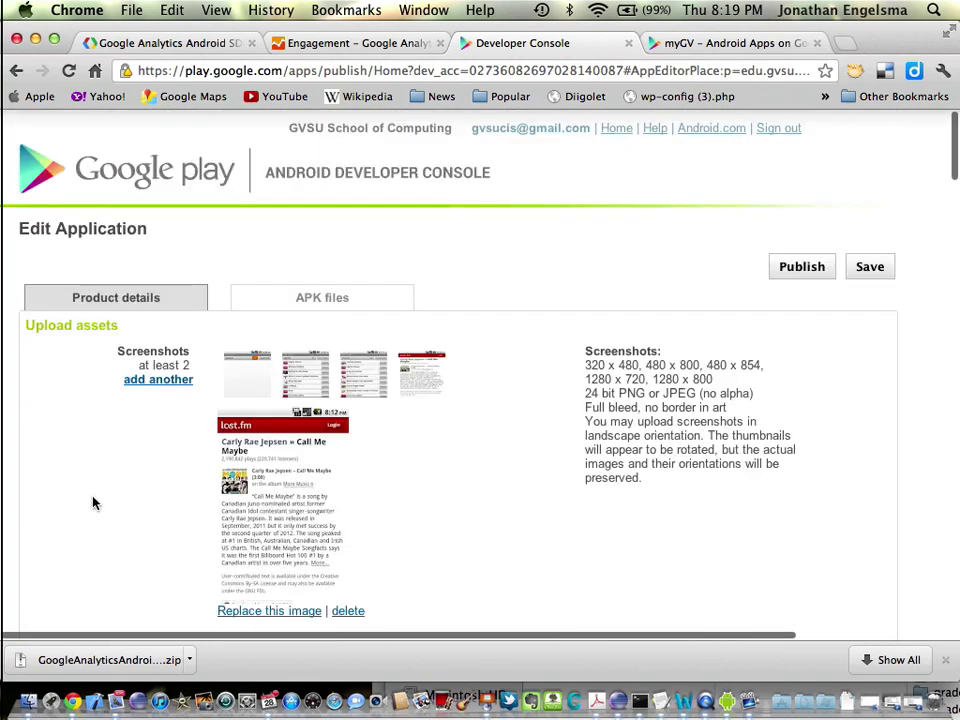
pyautogui.click(340, 302)
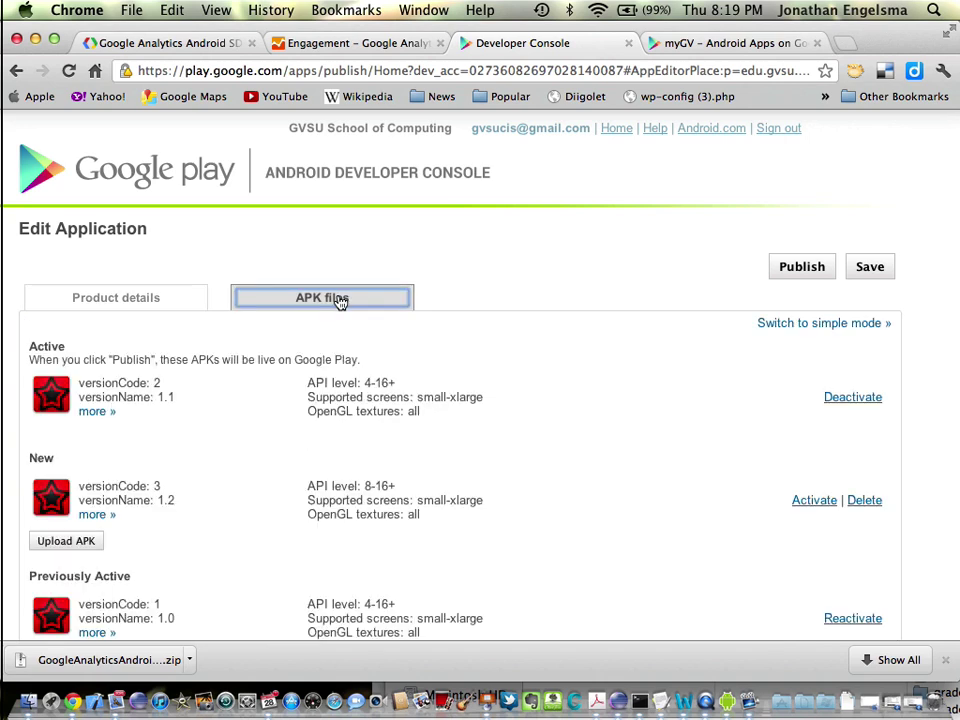
pyautogui.scroll(-3, 289, 456)
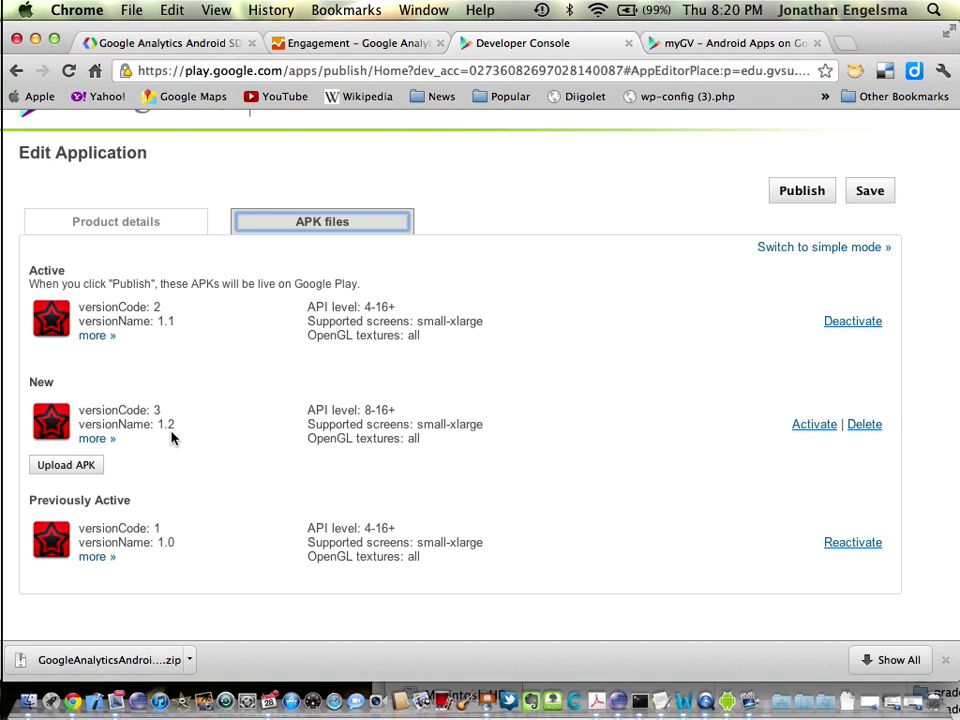
# In Eclipse's Java perspective, maximize the AndroidManifest.xml editor.
pyautogui.press('super+Tab')
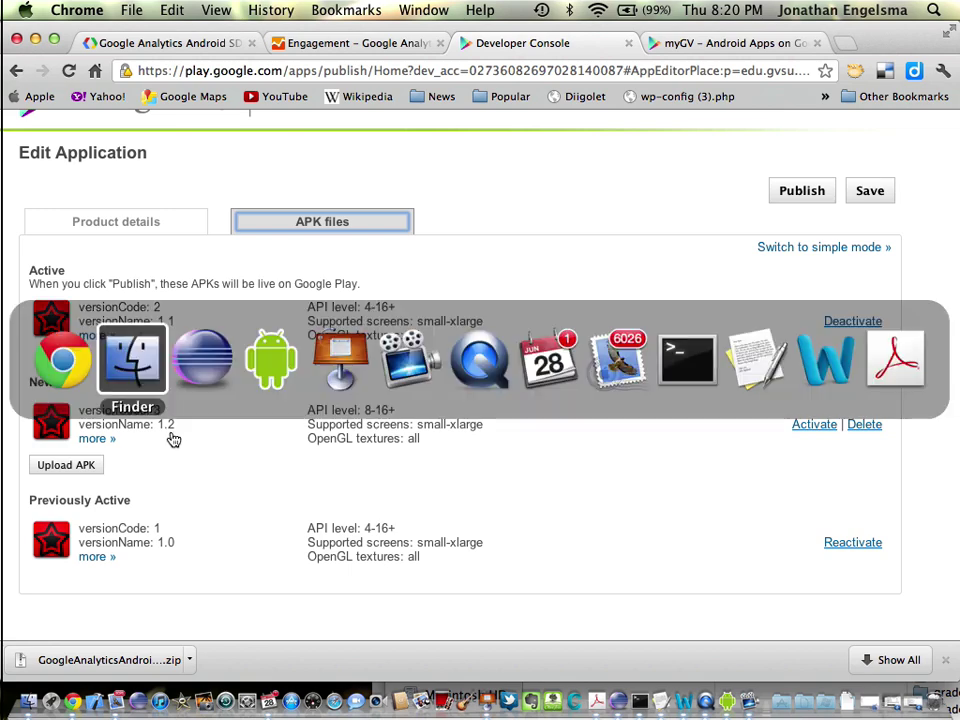
pyautogui.press('super+Tab')
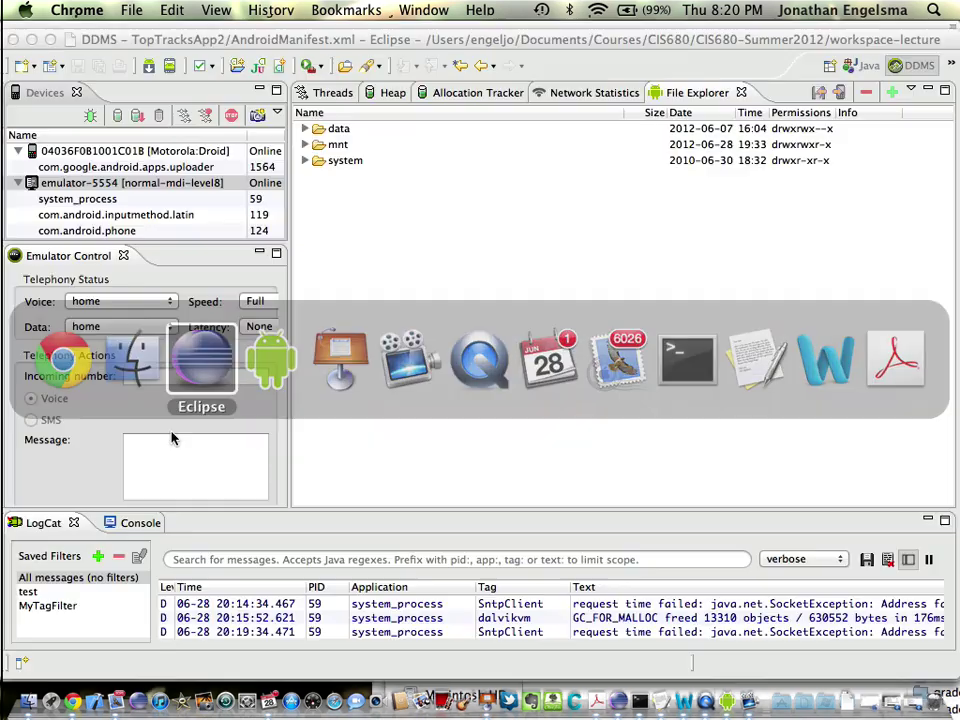
pyautogui.click(866, 66)
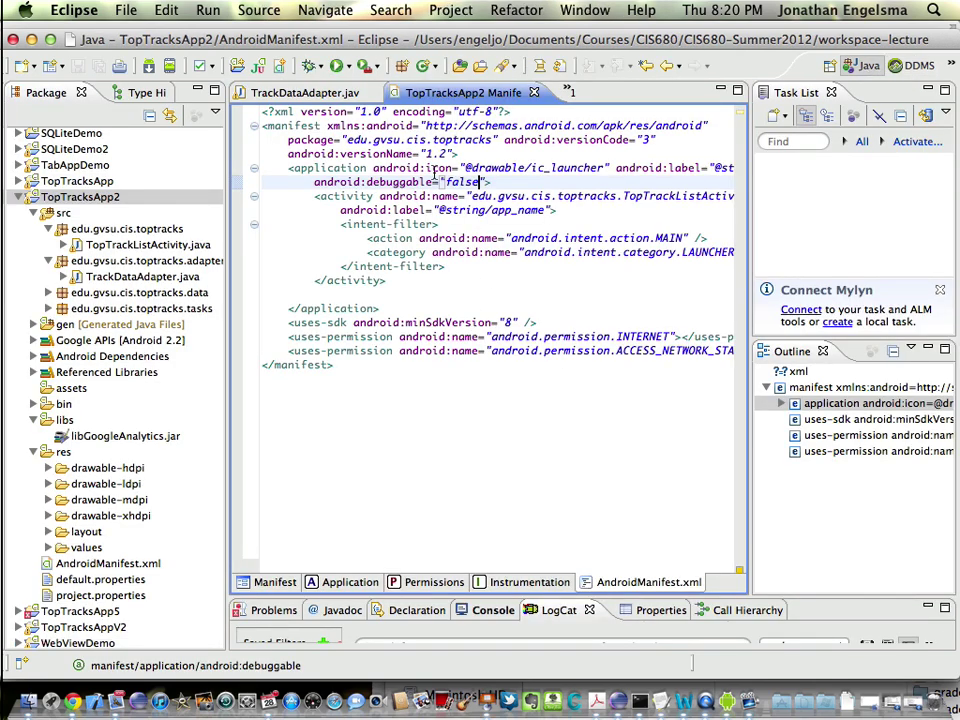
pyautogui.doubleClick(456, 93)
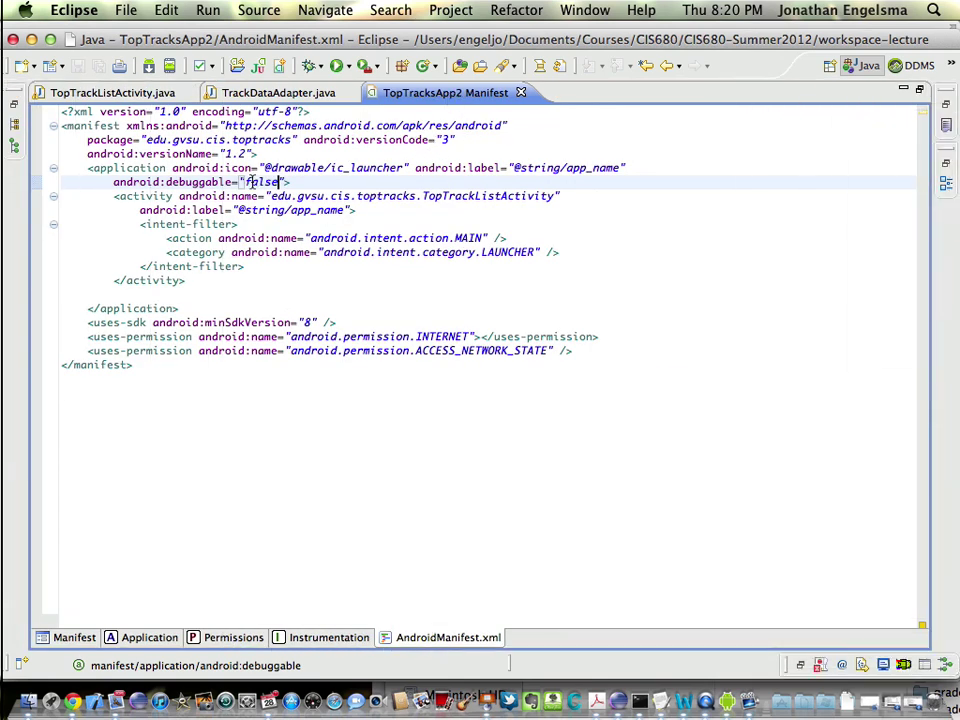
# Change versionCode to 4 and versionName to 1.3, save, and reselect TopTracksApp2.
pyautogui.click(447, 140)
pyautogui.press('BackSpace')
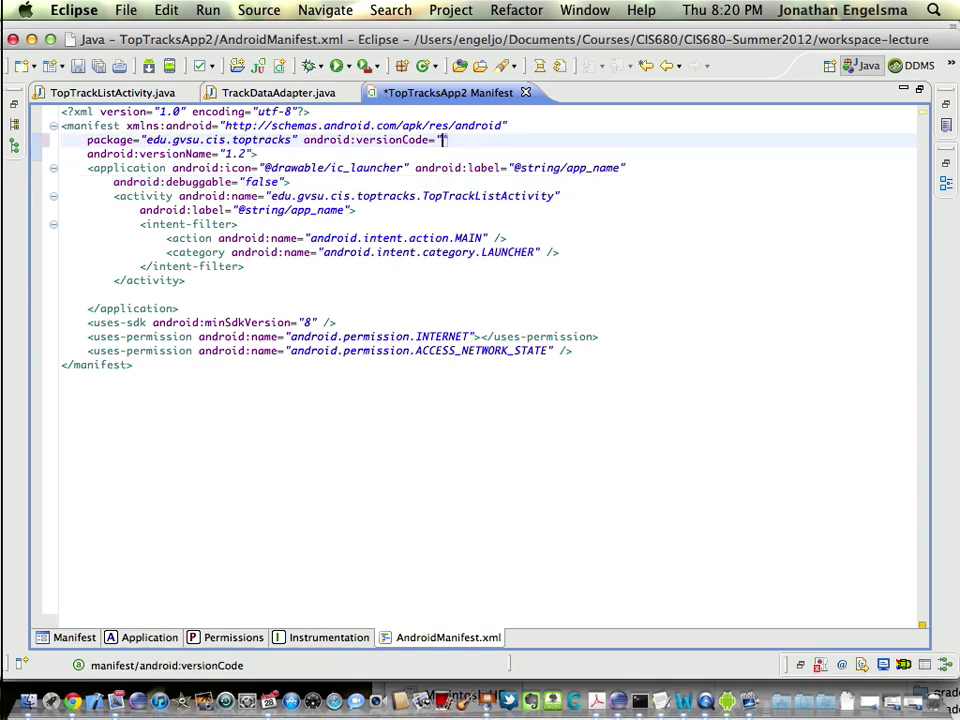
pyautogui.write('4')
pyautogui.click(231, 154)
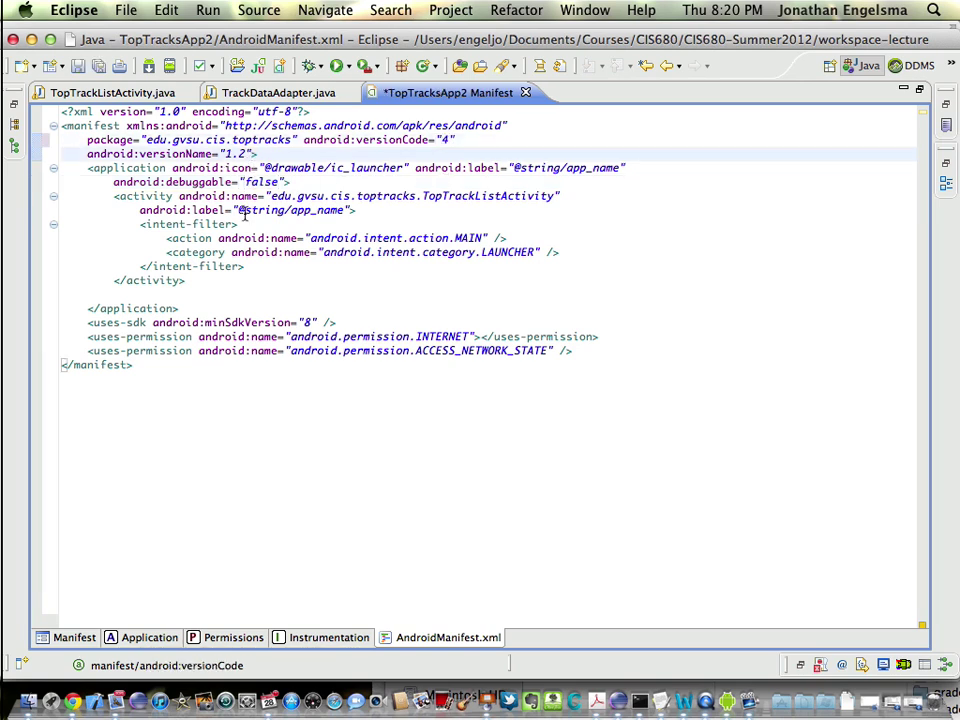
pyautogui.press('BackSpace')
pyautogui.write('3')
pyautogui.hotkey('ctrl', 's')
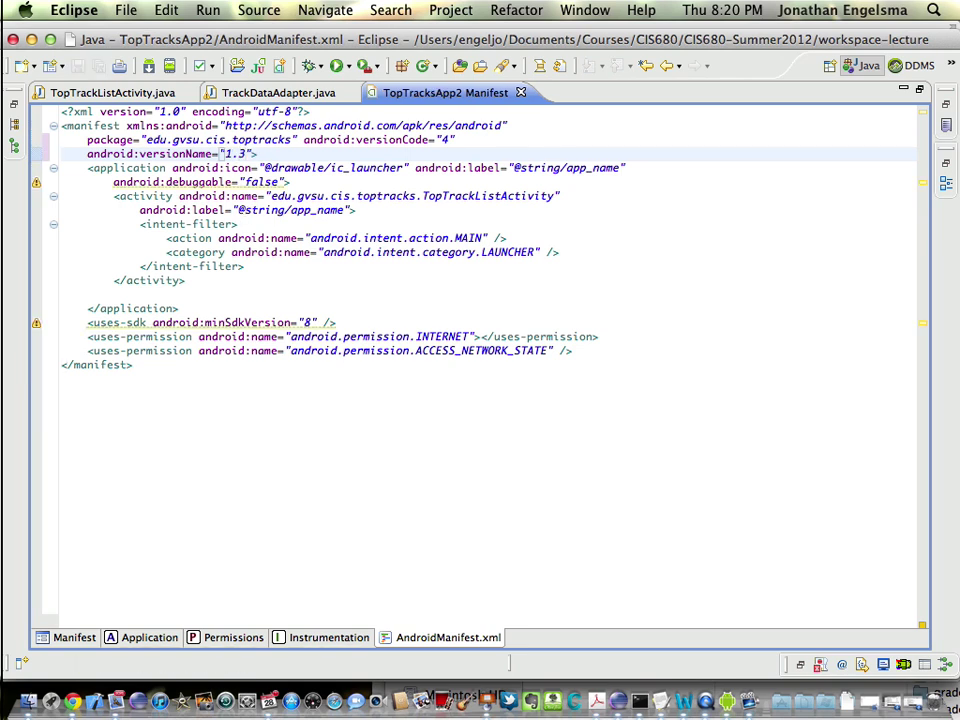
pyautogui.doubleClick(425, 92)
pyautogui.click(100, 196)
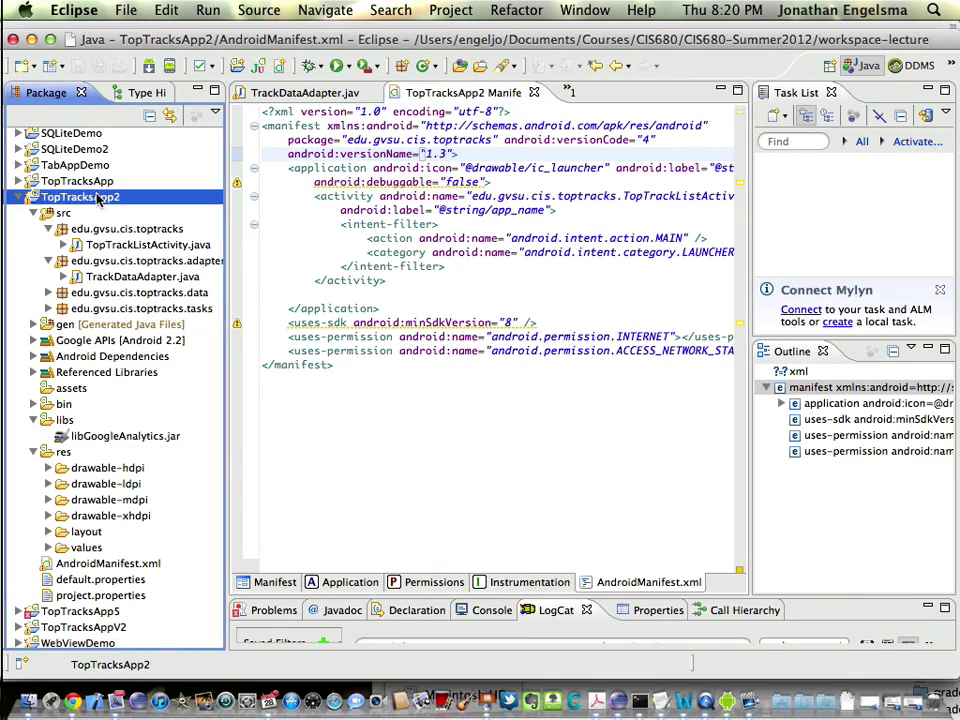
pyautogui.rightClick(100, 196)
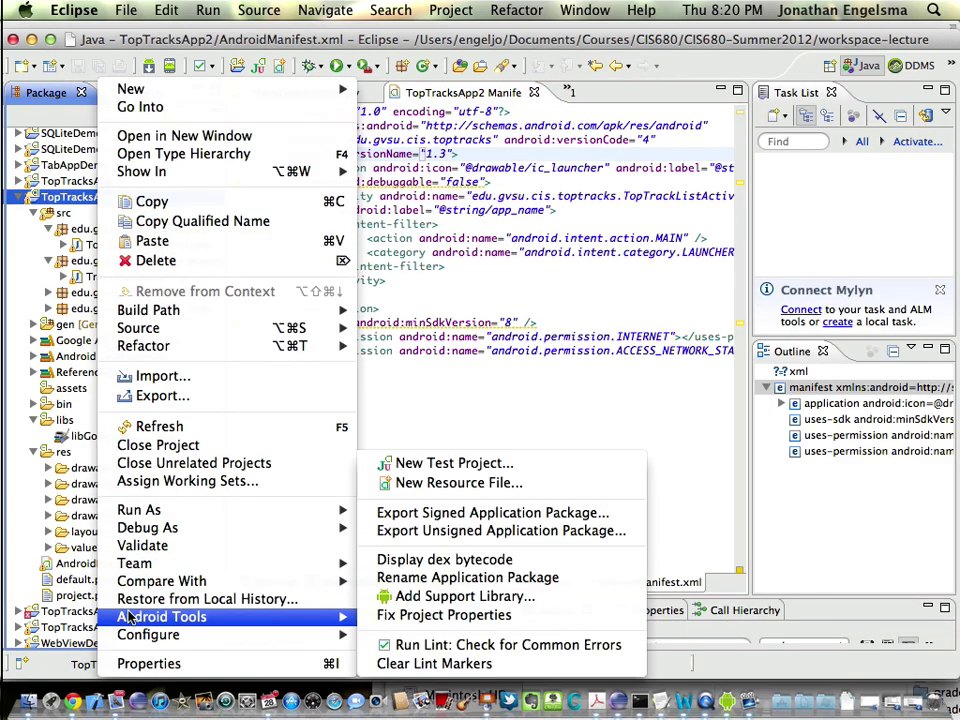
pyautogui.moveTo(161, 616)
pyautogui.click(490, 512)
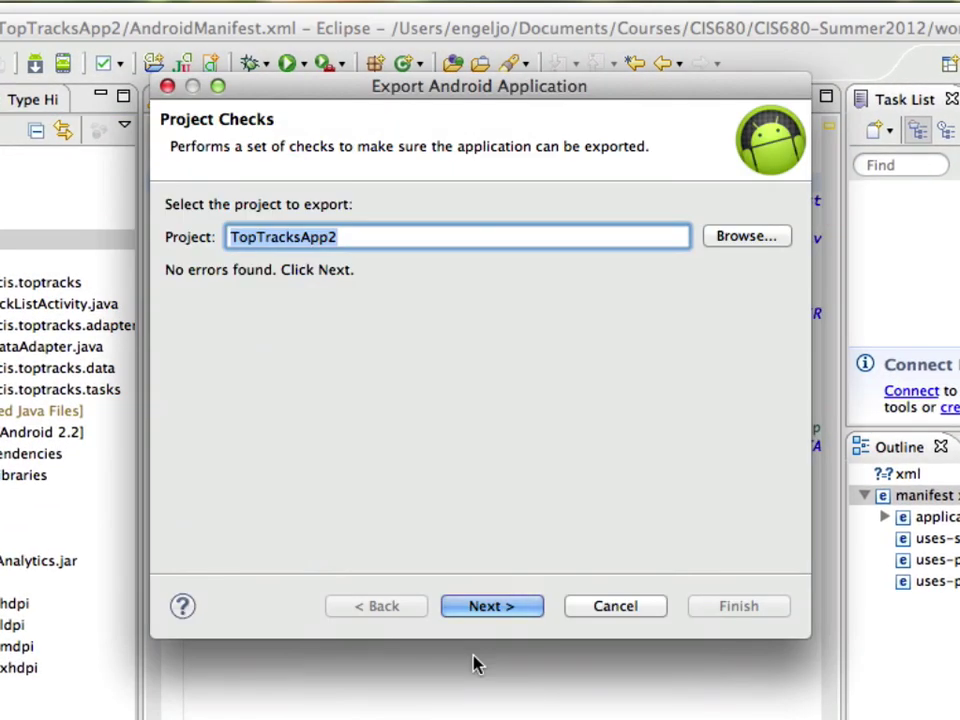
pyautogui.click(505, 604)
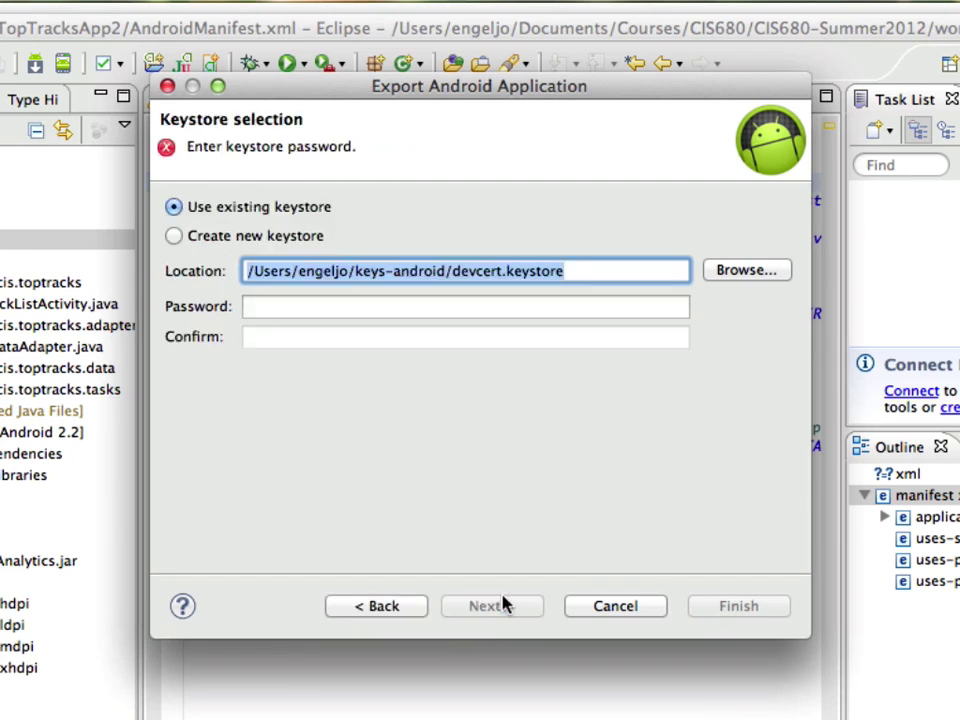
pyautogui.click(409, 303)
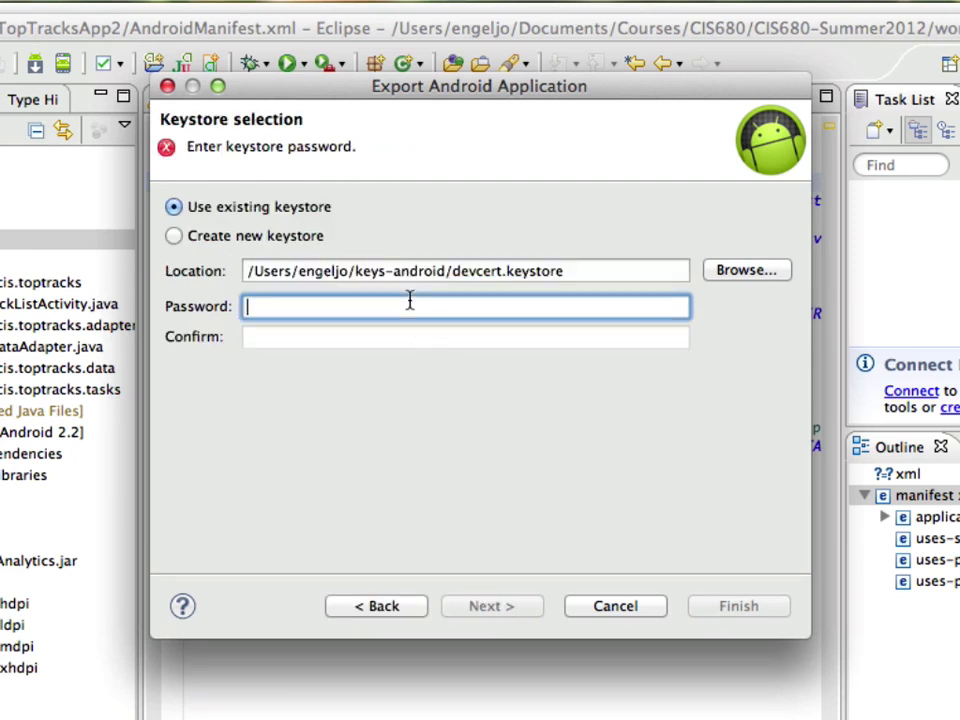
pyautogui.write('password')
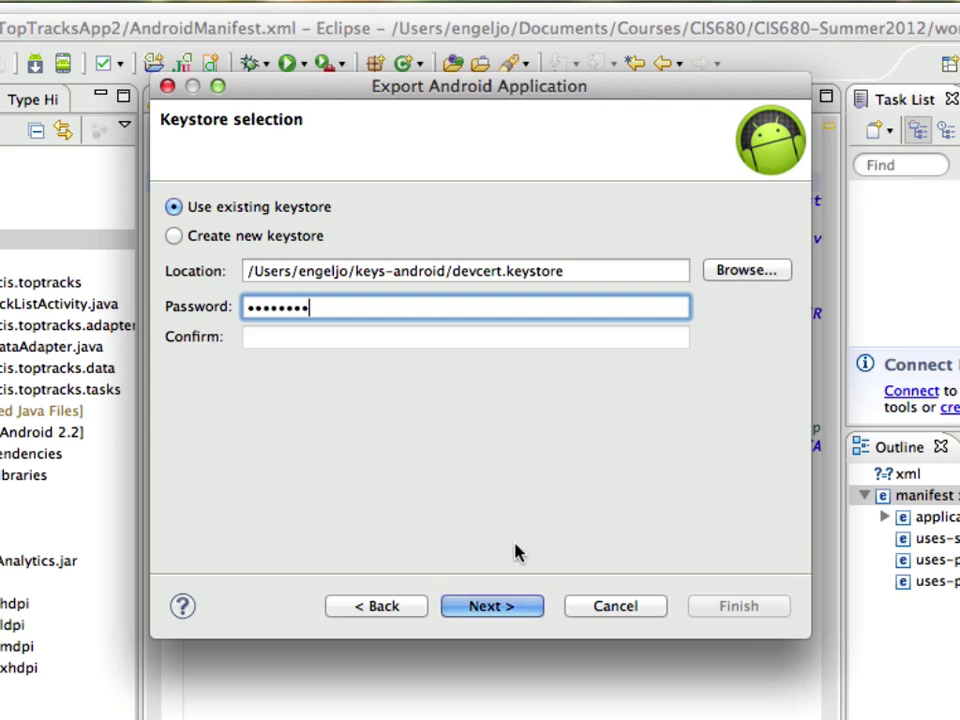
pyautogui.click(497, 606)
pyautogui.click(365, 271)
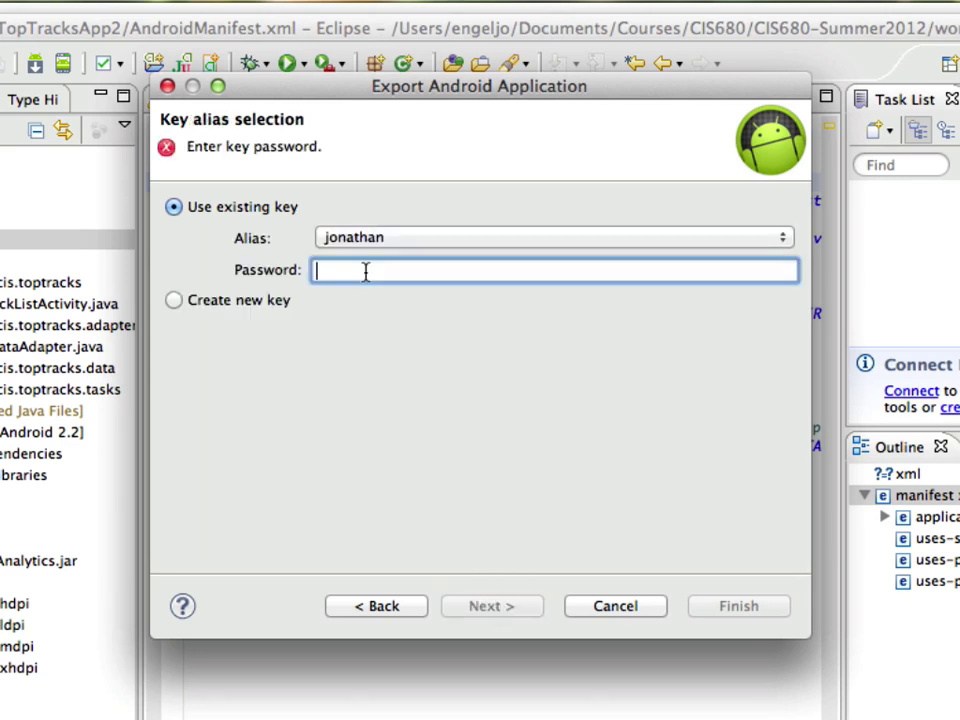
pyautogui.write('password')
pyautogui.click(476, 604)
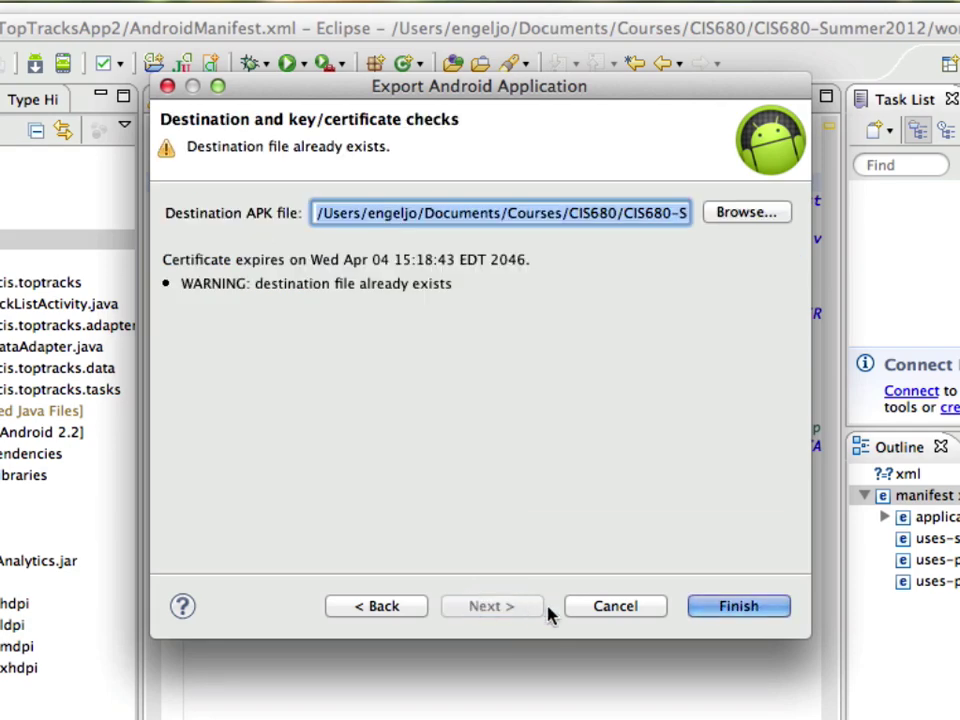
pyautogui.click(726, 608)
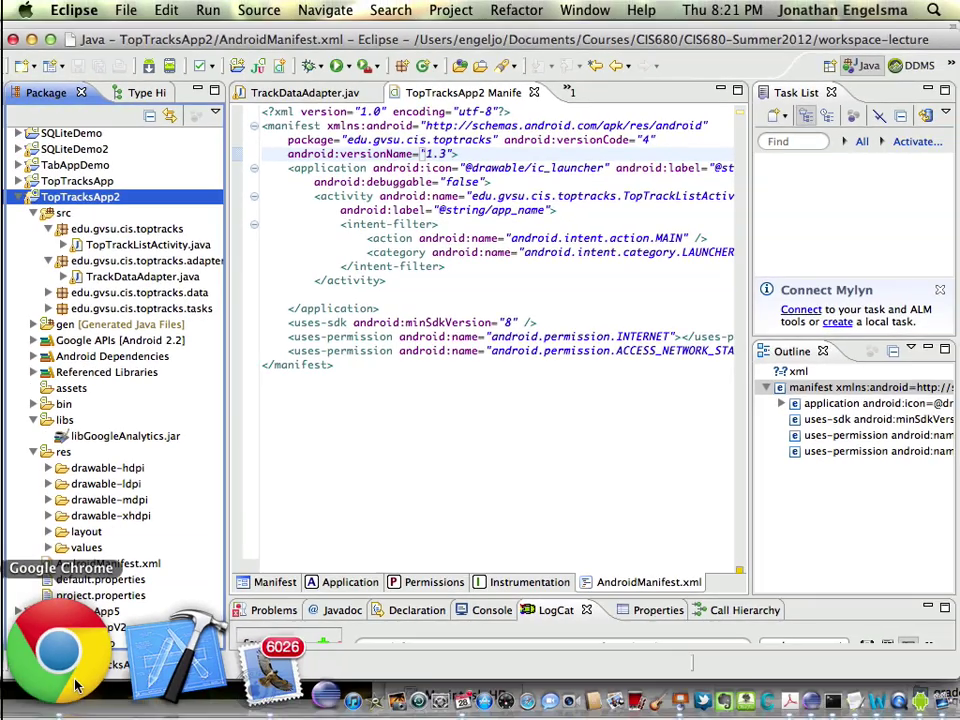
# Upload TopTracksApp2.apk (version 1.3, versionCode 4) in the Developer Console and save it.
pyautogui.click(72, 680)
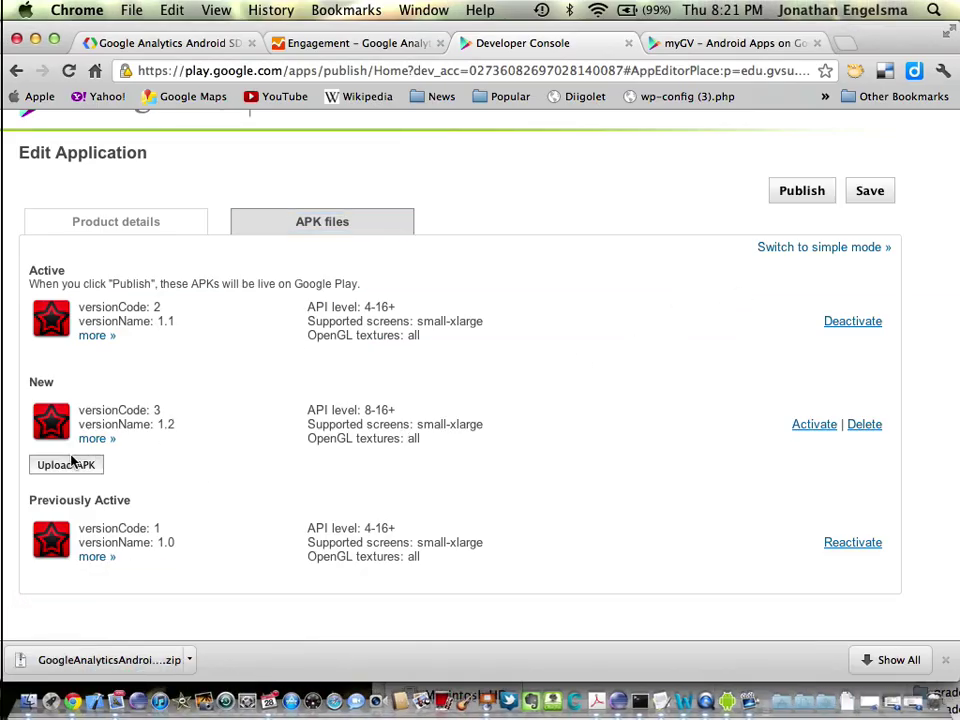
pyautogui.click(68, 464)
pyautogui.click(268, 337)
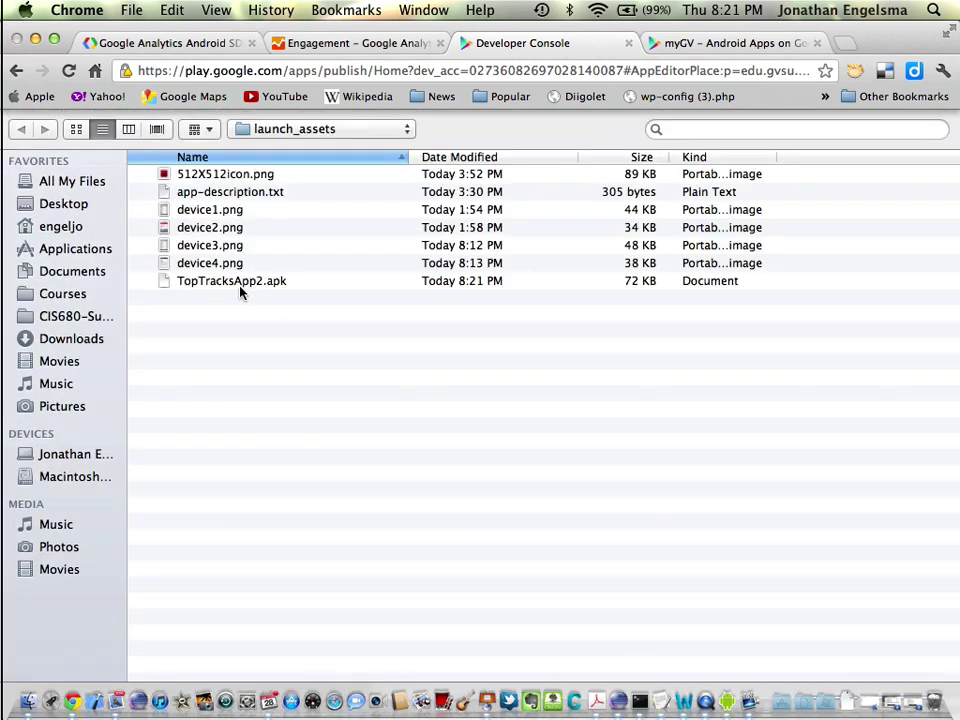
pyautogui.click(238, 290)
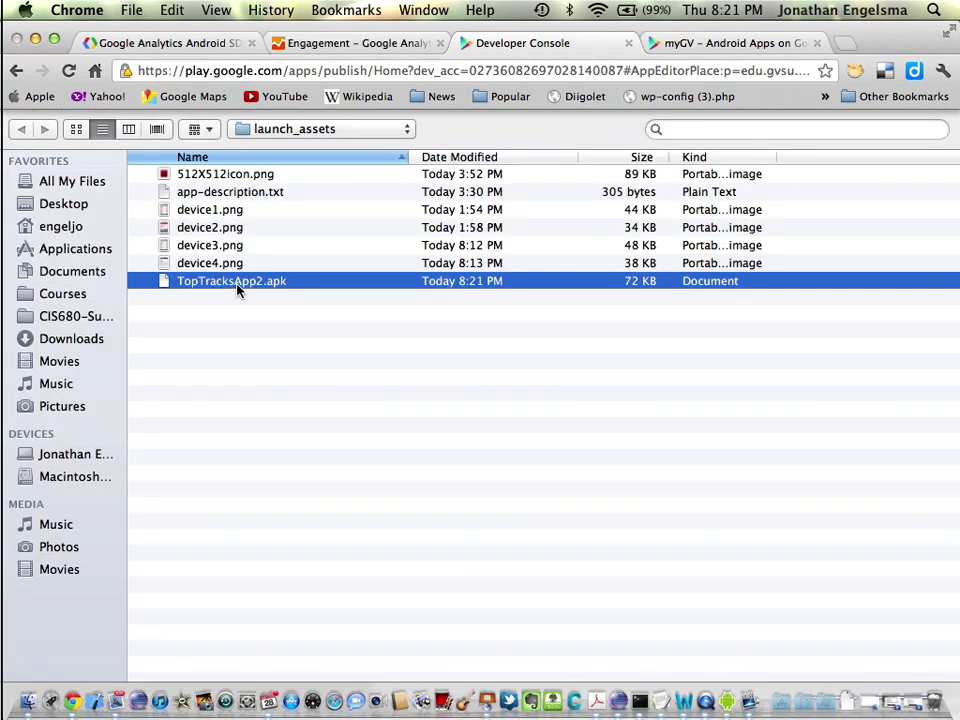
pyautogui.doubleClick(238, 287)
pyautogui.click(695, 340)
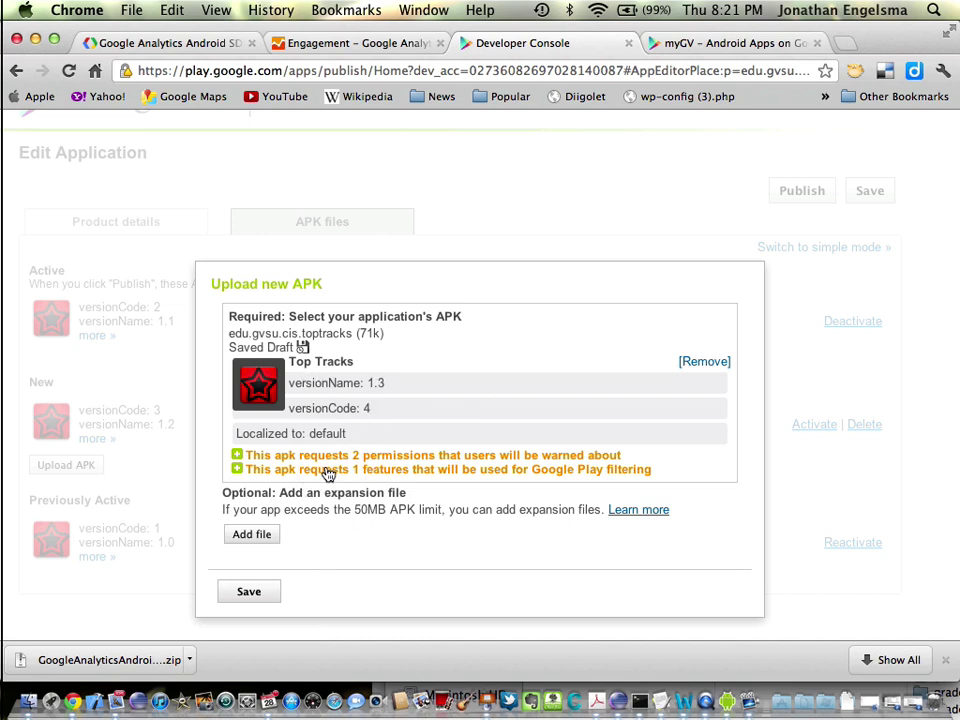
pyautogui.click(248, 594)
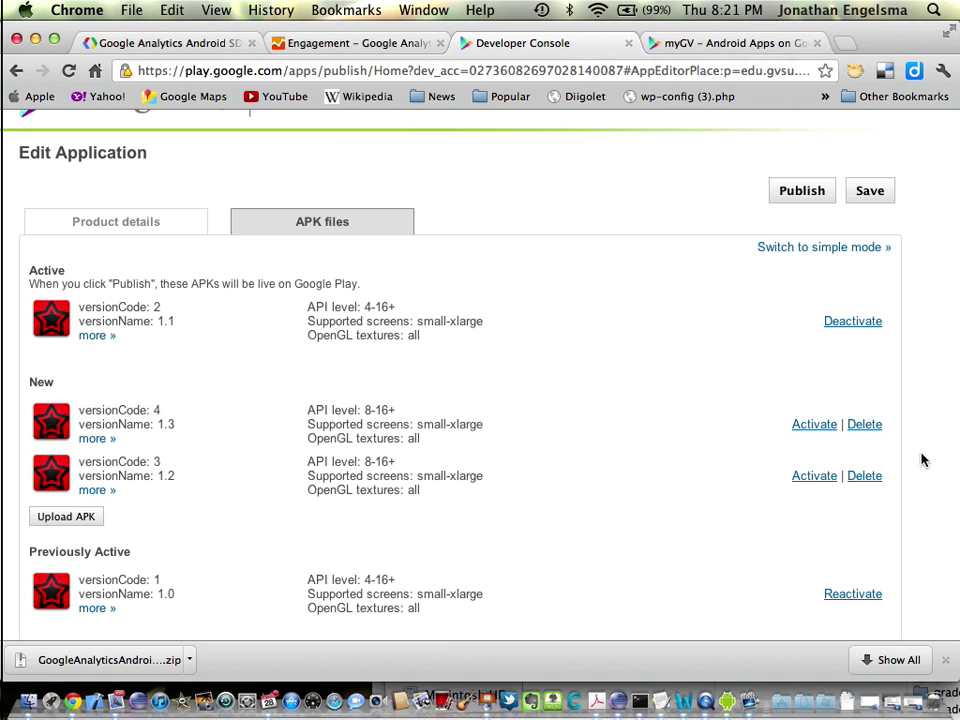
# Activate the versionCode 4 APK, publish the app, and review the updated app listings.
pyautogui.click(809, 425)
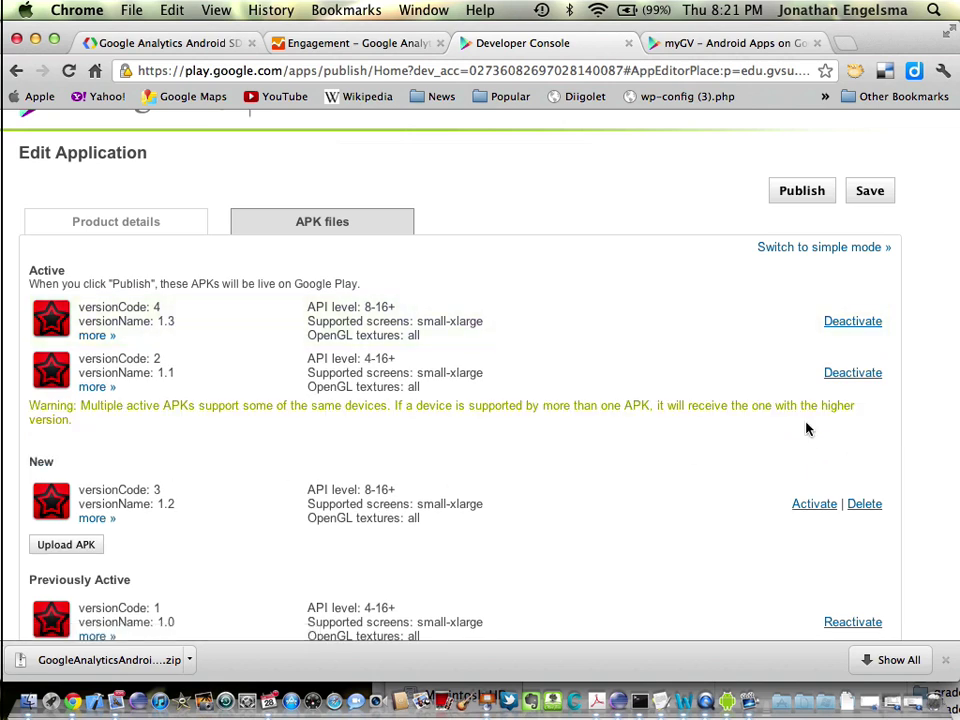
pyautogui.scroll(-2, 670, 472)
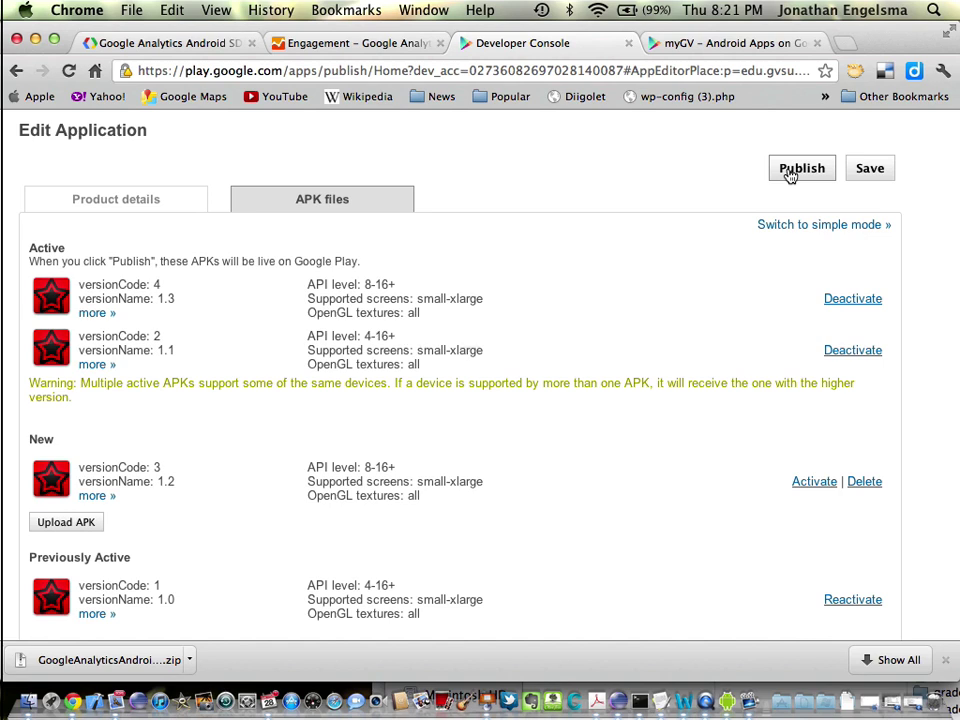
pyautogui.click(790, 176)
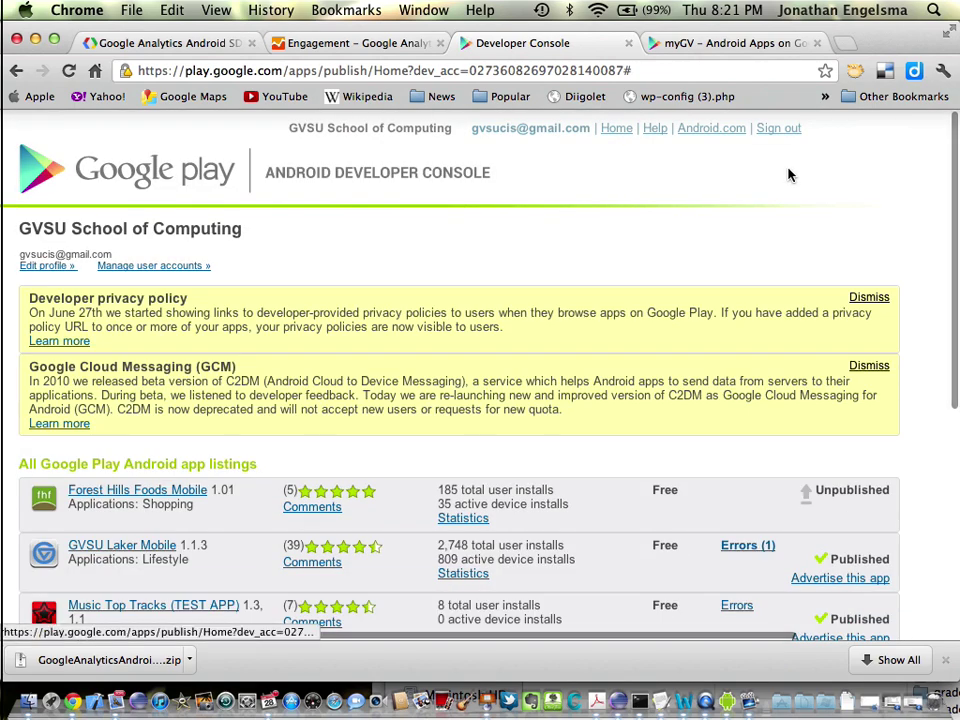
pyautogui.scroll(-2, 607, 528)
pyautogui.scroll(-3, 607, 528)
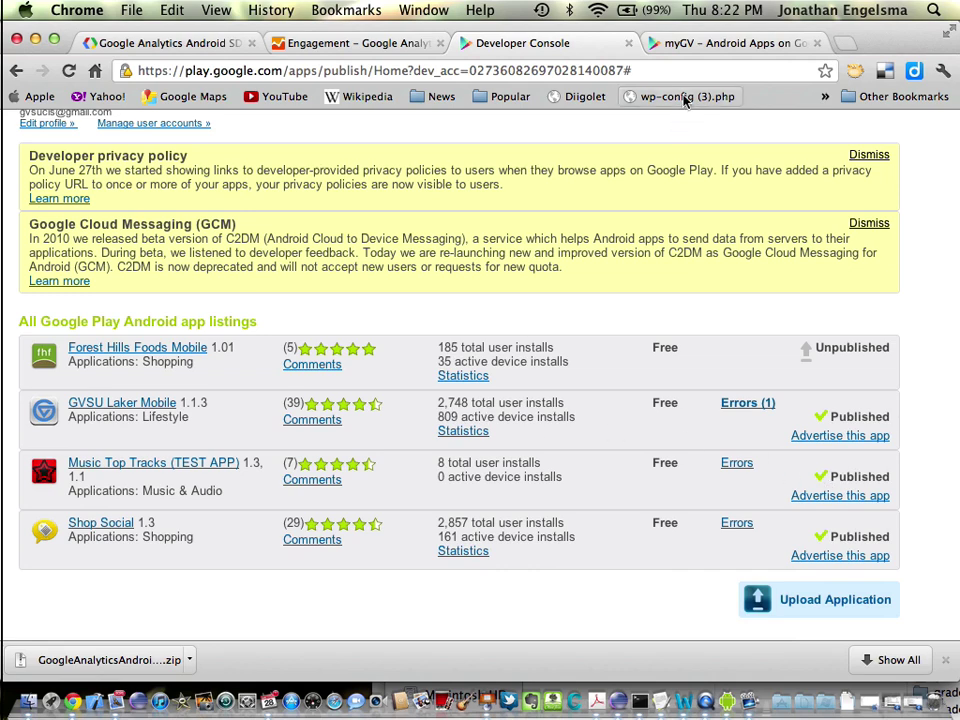
# Search the Play Store for 'gvsu' and open the GVSU Laker Mobile app page.
pyautogui.click(700, 43)
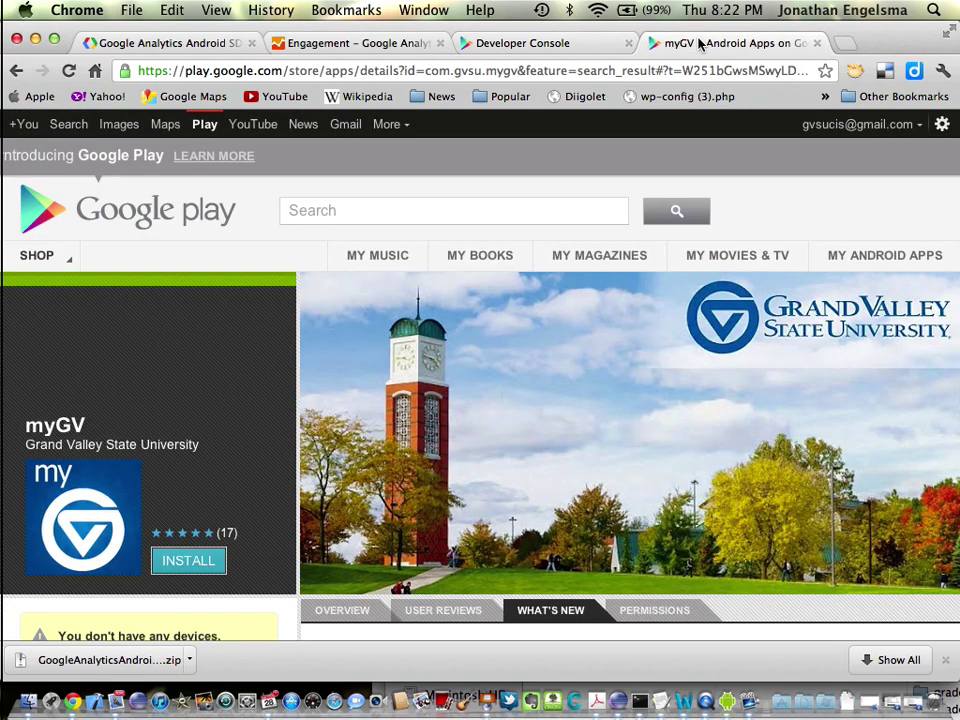
pyautogui.click(321, 212)
pyautogui.write('gvsu')
pyautogui.press('Return')
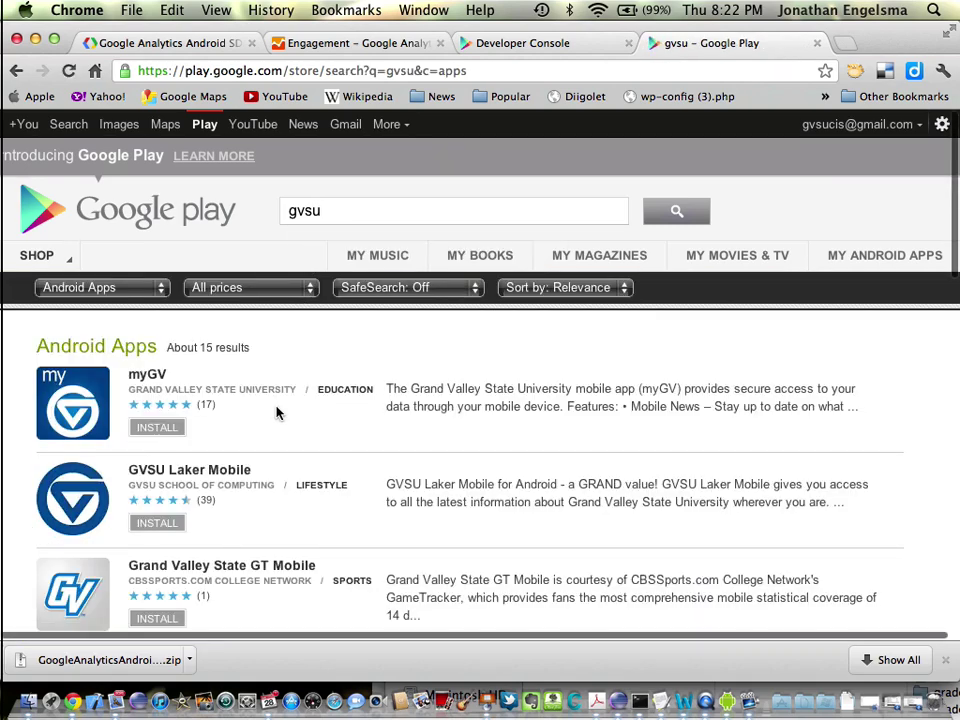
pyautogui.scroll(-2, 276, 410)
pyautogui.click(210, 404)
# Visit the linked Music Top Tracks page, then return to GVSU Laker Mobile and reload.
pyautogui.scroll(-5, 176, 392)
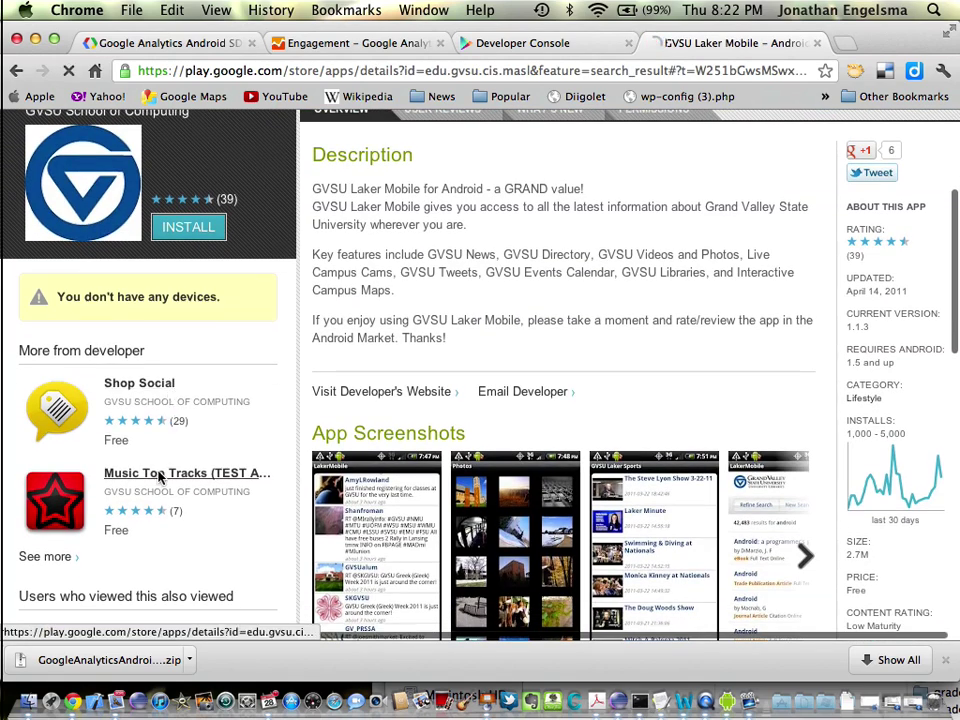
pyautogui.click(158, 474)
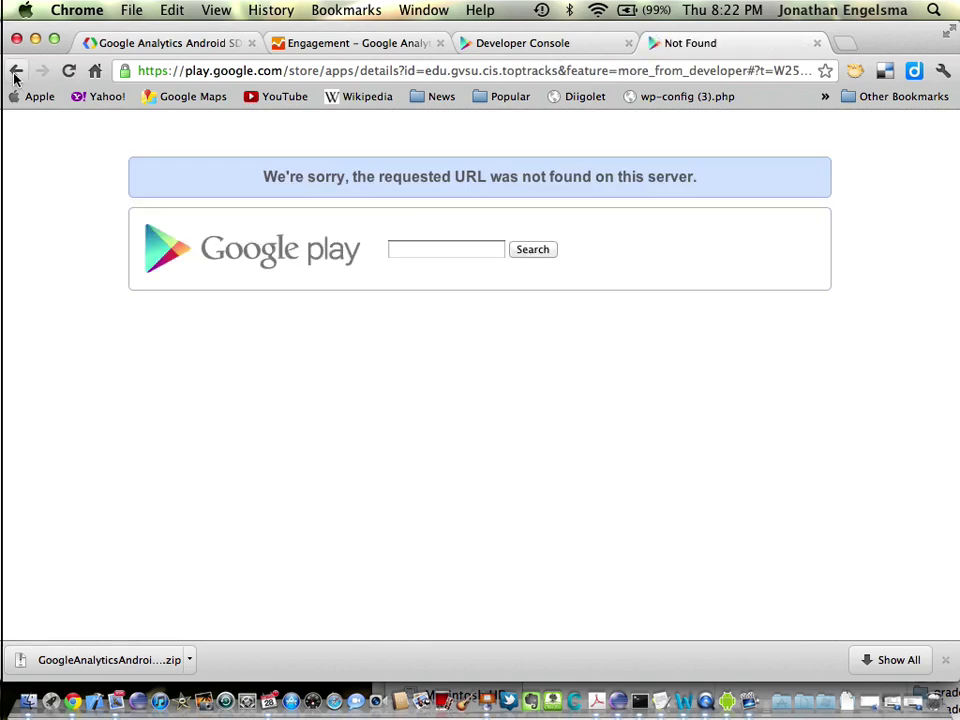
pyautogui.click(16, 70)
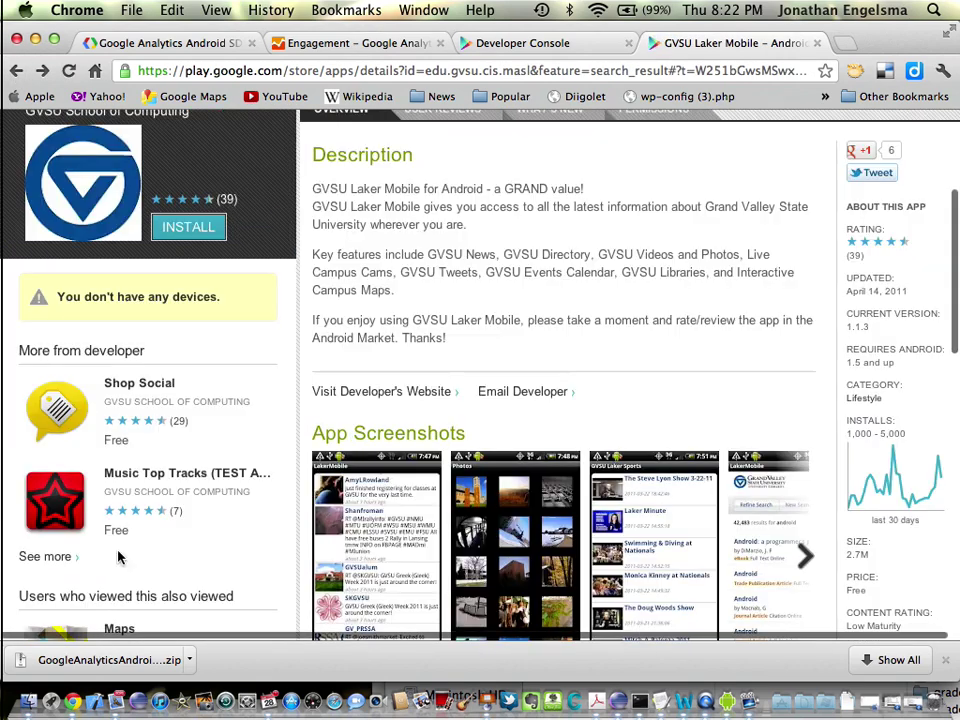
pyautogui.scroll(2, 145, 481)
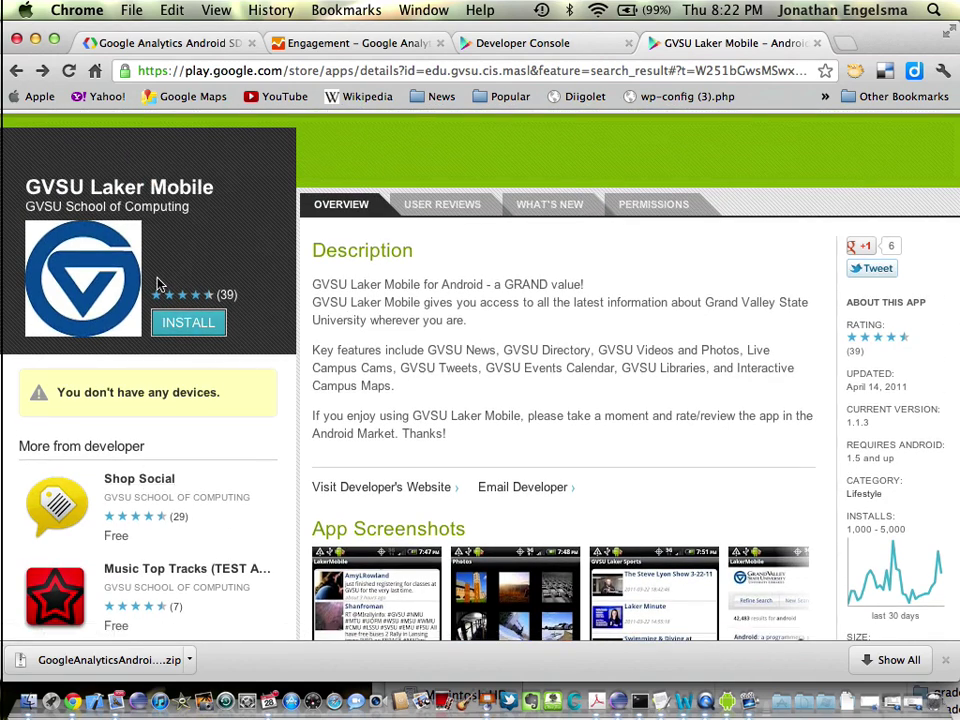
pyautogui.click(69, 70)
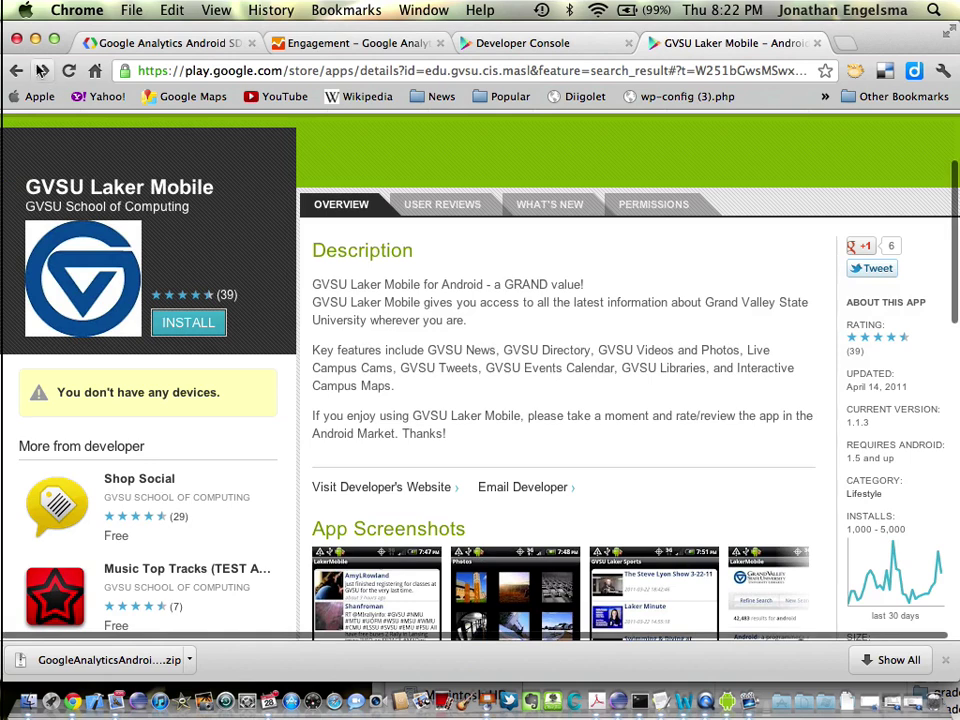
# Reopen GVSU Laker Mobile from the gvsu results and list all GVSU School of Computing apps.
pyautogui.click(16, 70)
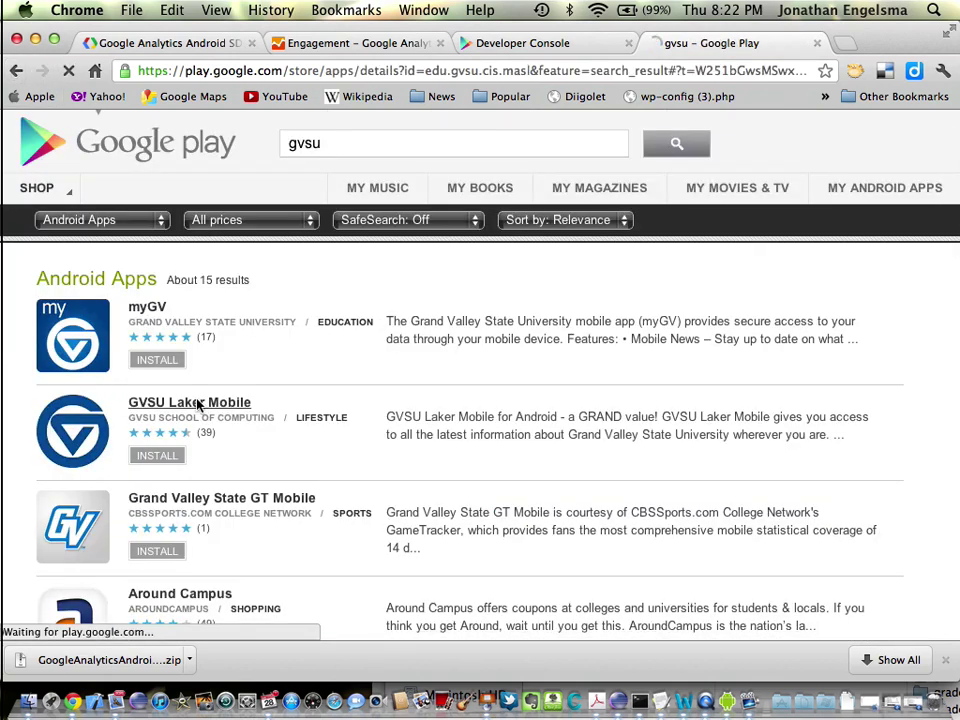
pyautogui.click(200, 403)
pyautogui.click(148, 366)
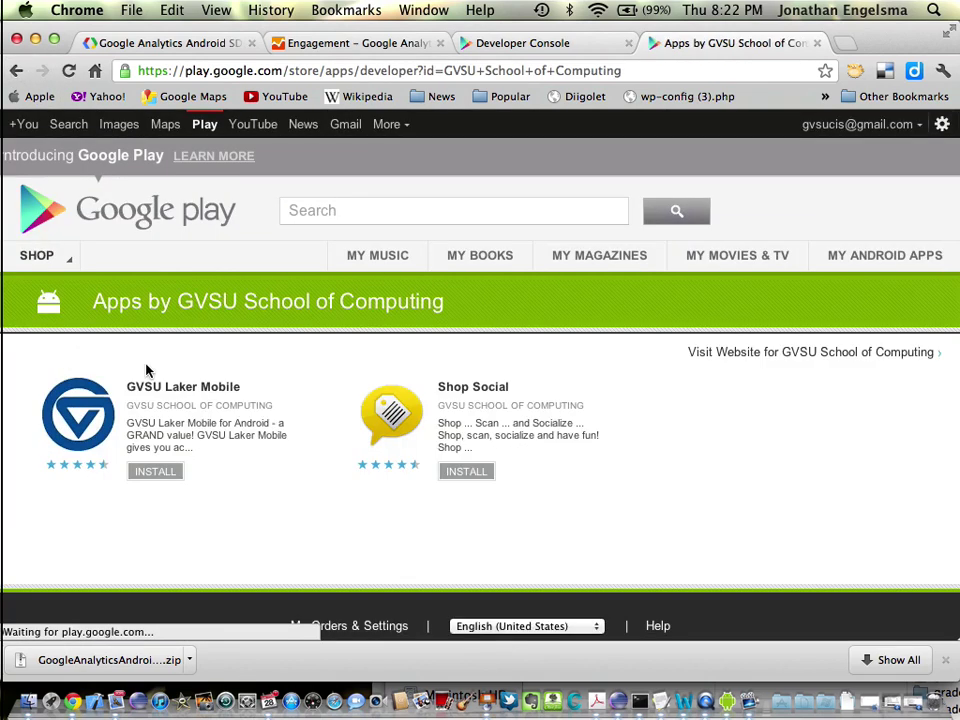